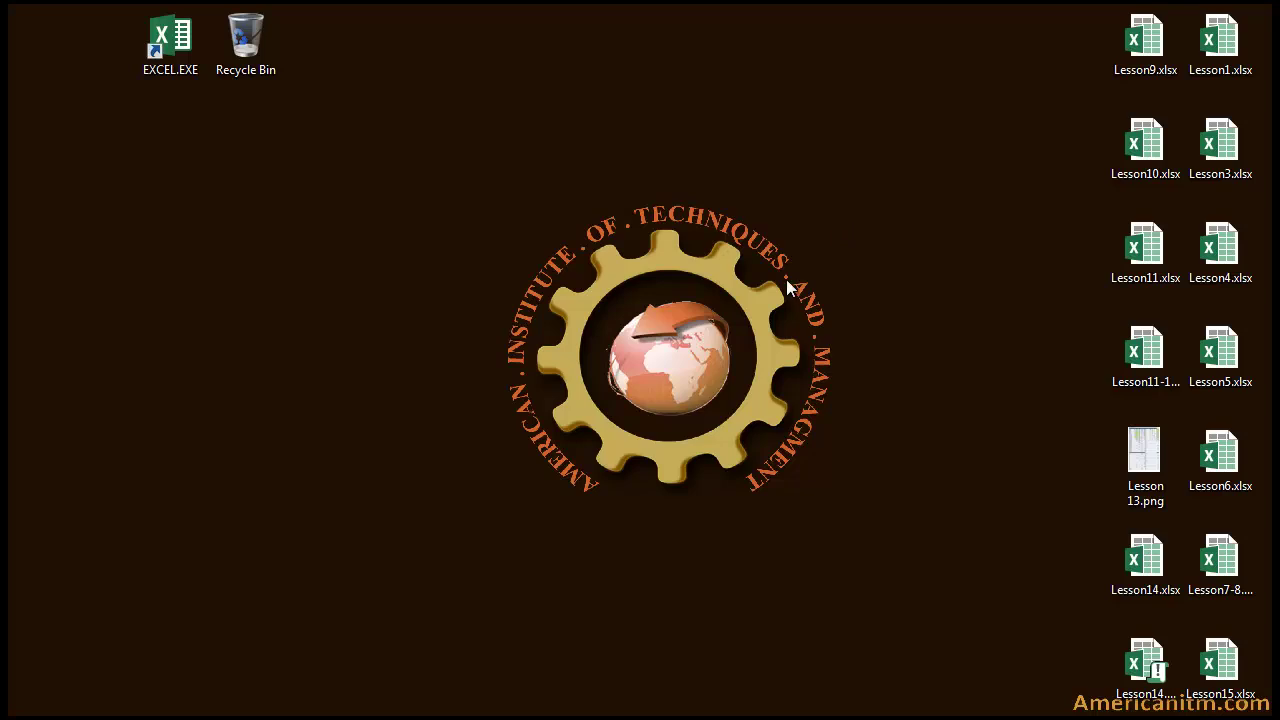
# Step: Launch Excel with a blank workbook and open Lesson11-12.xlsx from Recent Workbooks
pyautogui.doubleClick(172, 45)
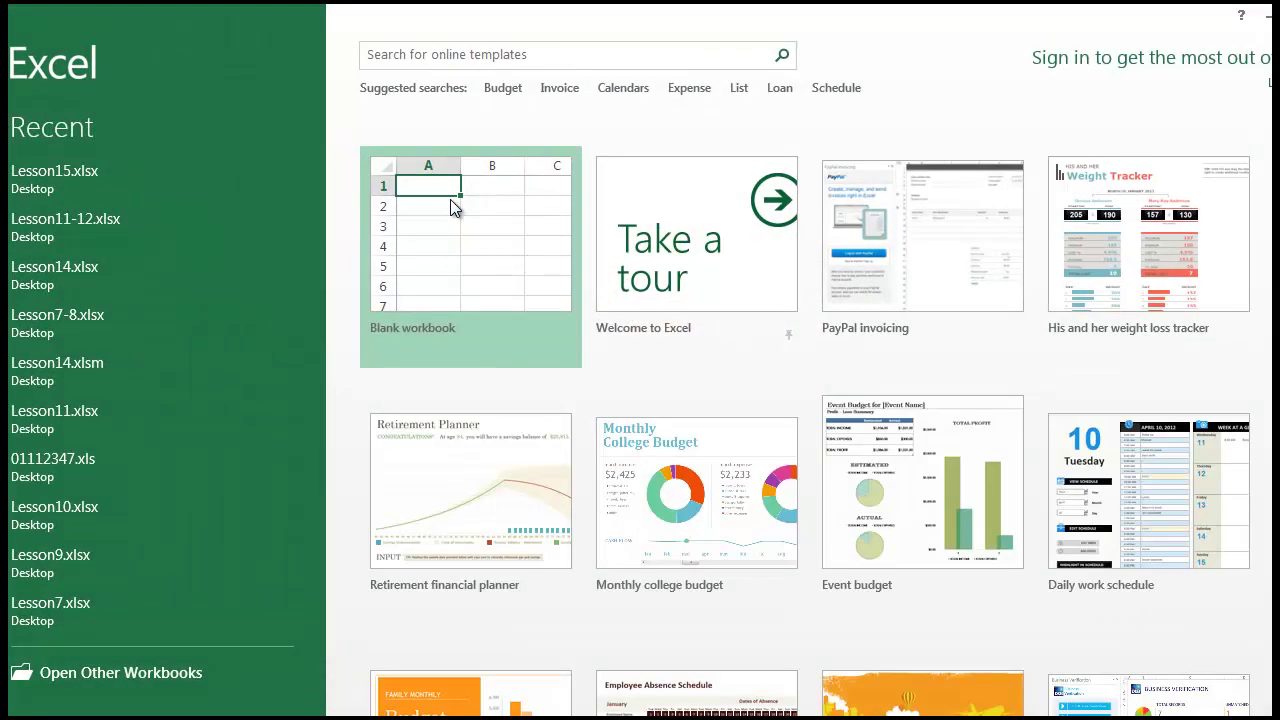
pyautogui.click(450, 207)
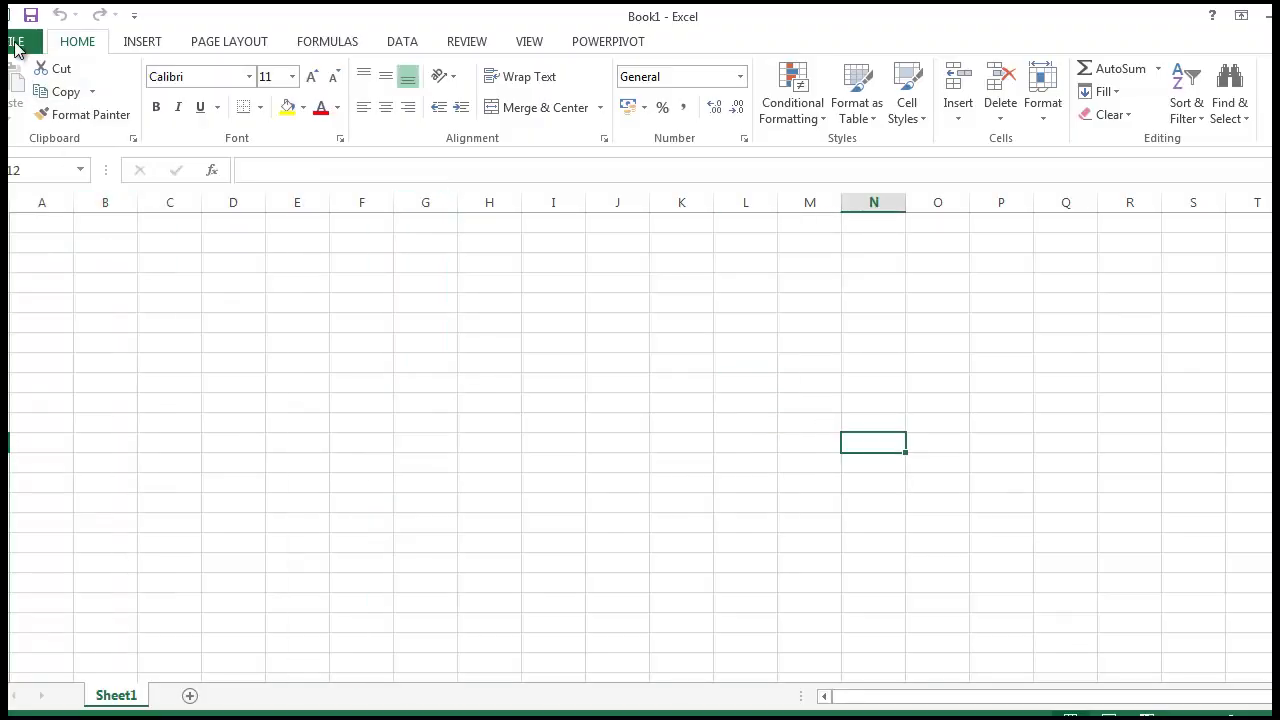
pyautogui.click(17, 46)
pyautogui.click(25, 37)
pyautogui.click(20, 46)
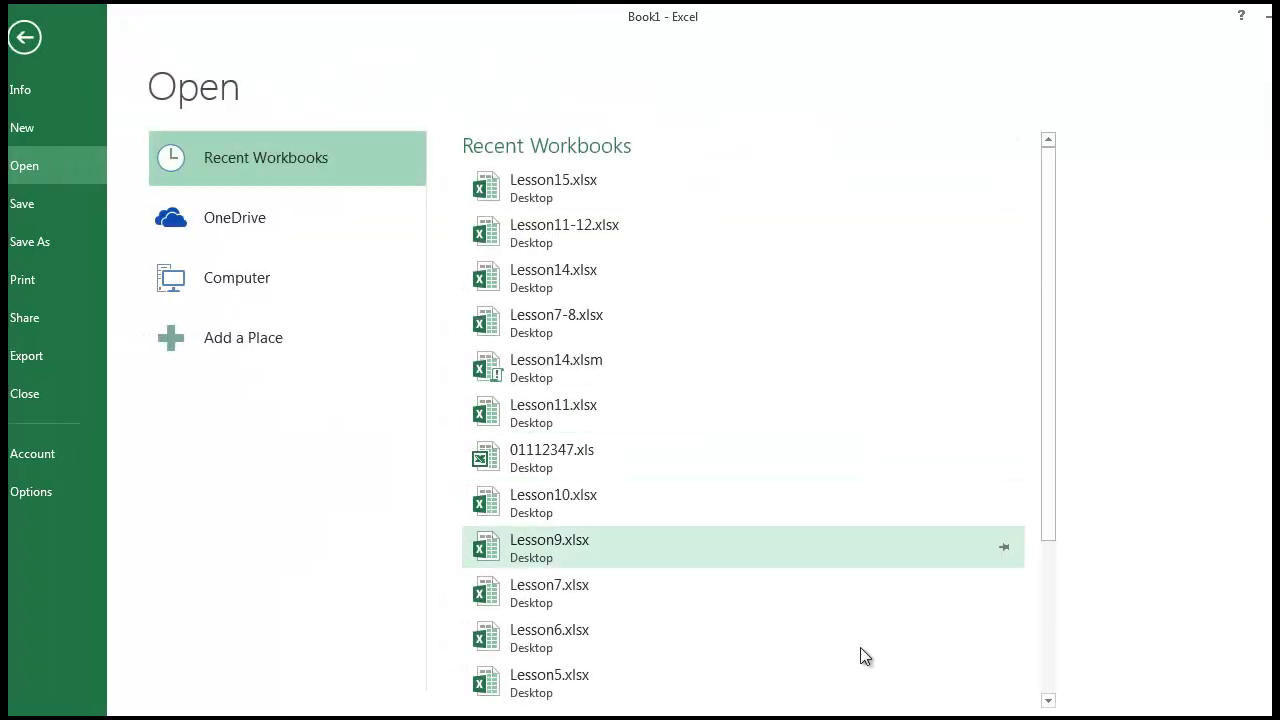
pyautogui.moveTo(1044, 269); pyautogui.dragTo(1047, 291)
pyautogui.click(606, 186)
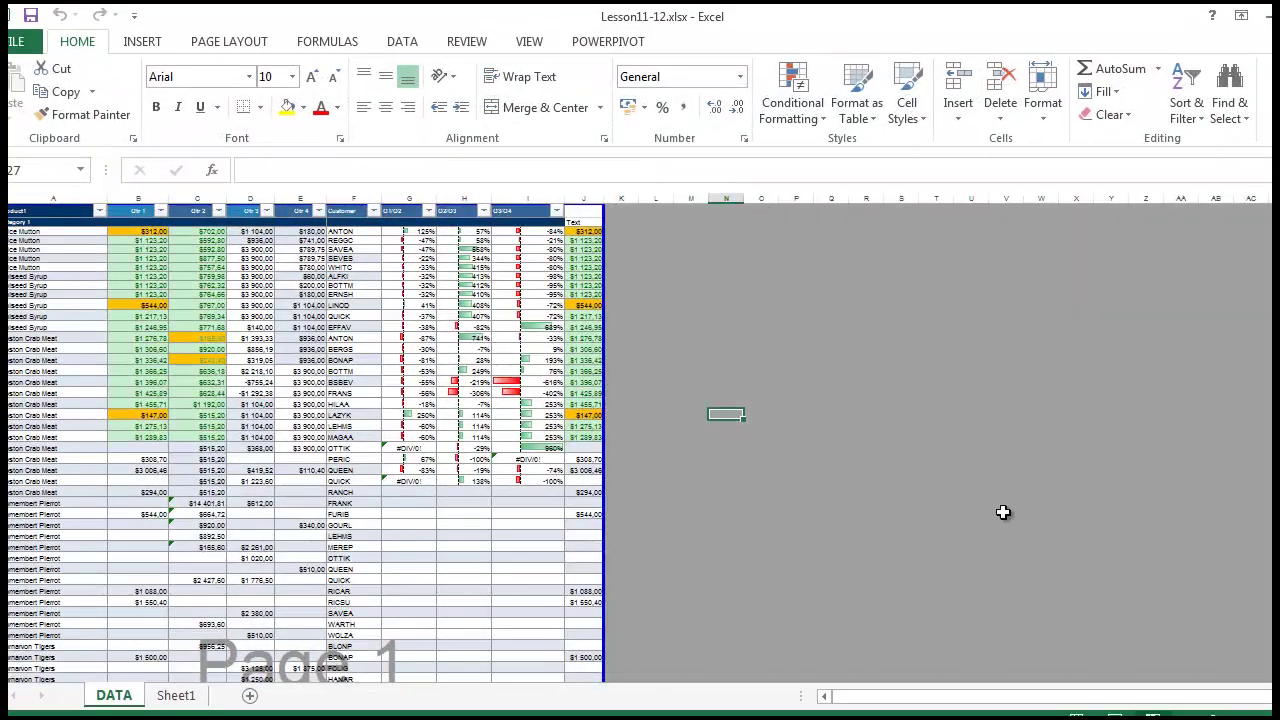
pyautogui.click(1003, 512)
# Step: Look over the Lesson11-12 DATA sheet table, then switch back to the blank Book1 window
pyautogui.keyDown('ctrl'); pyautogui.scroll(5, 298, 530); pyautogui.keyUp('ctrl')
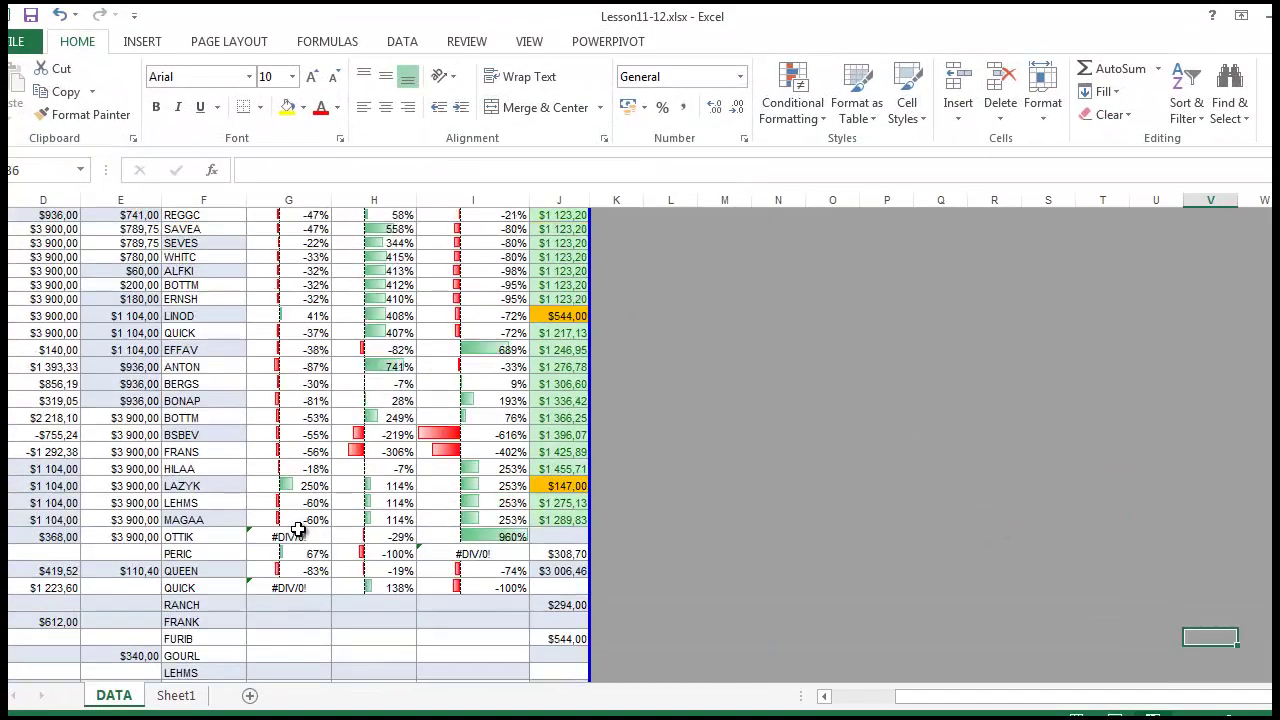
pyautogui.moveTo(943, 694); pyautogui.dragTo(880, 694)
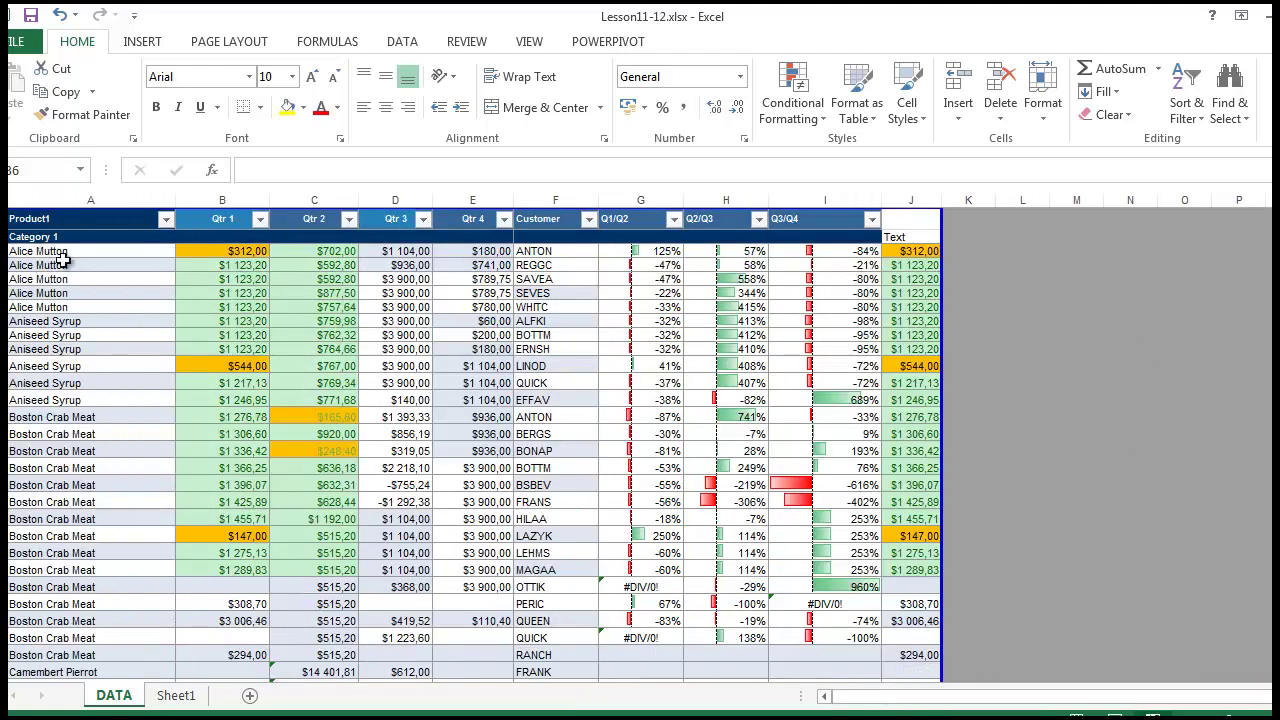
pyautogui.moveTo(43, 251); pyautogui.dragTo(430, 685)
pyautogui.scroll(-5, 414, 680)
pyautogui.scroll(6, 414, 680)
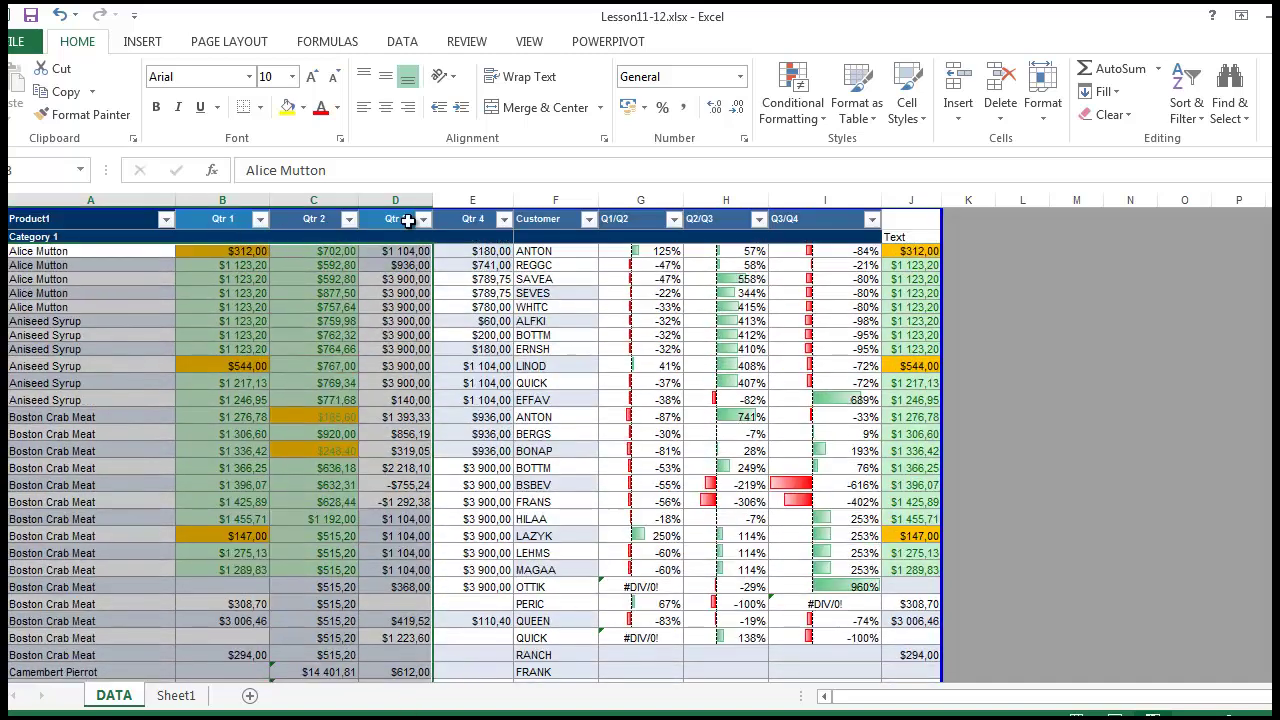
pyautogui.click(45, 265)
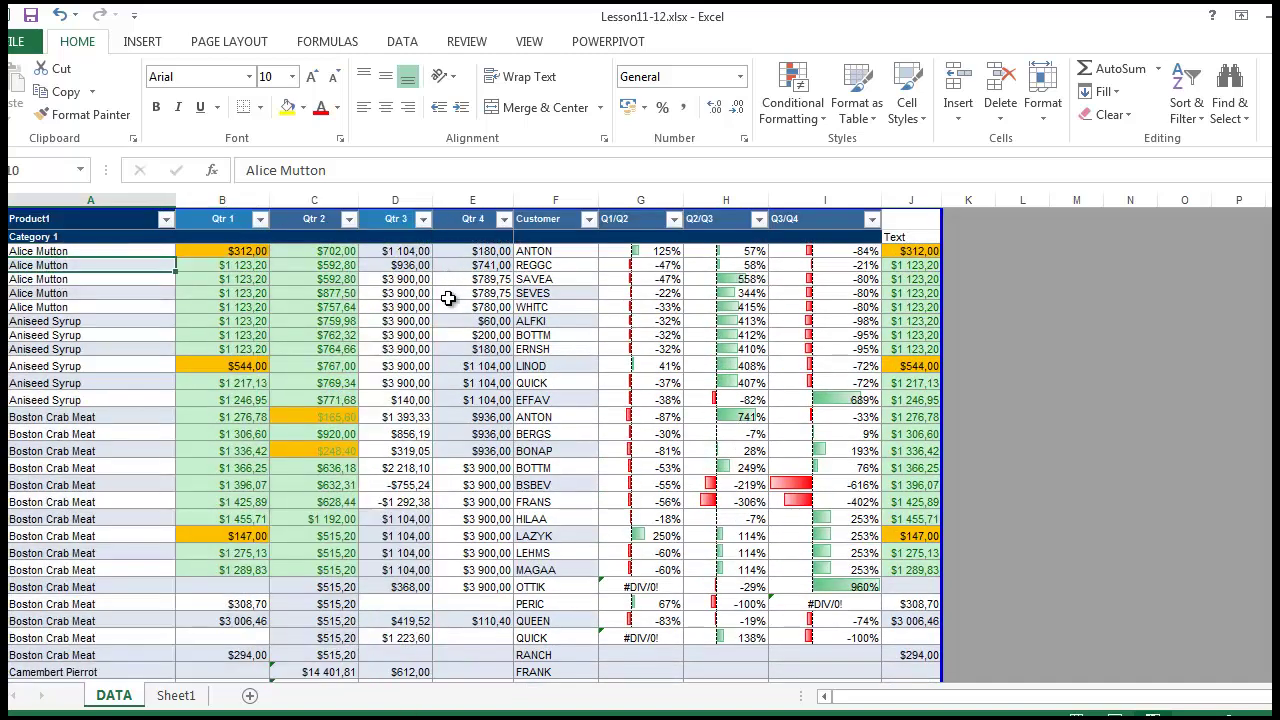
pyautogui.scroll(-9, 134, 400)
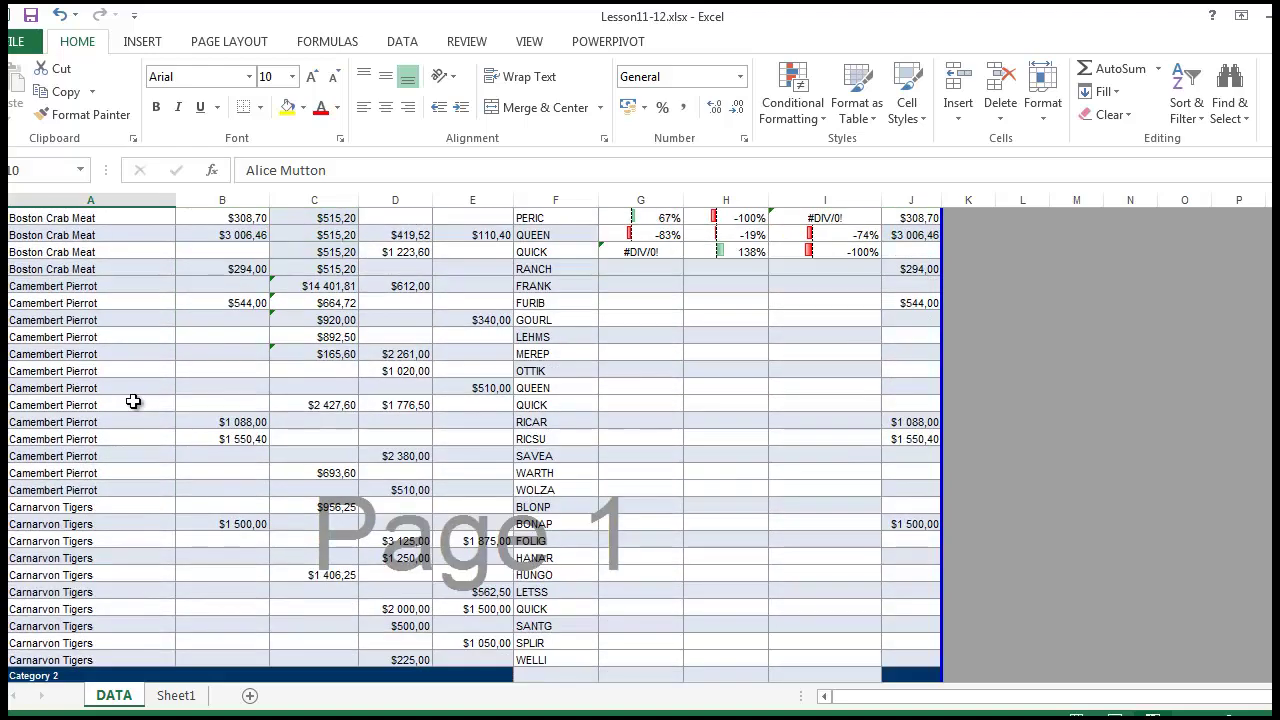
pyautogui.scroll(9, 574, 549)
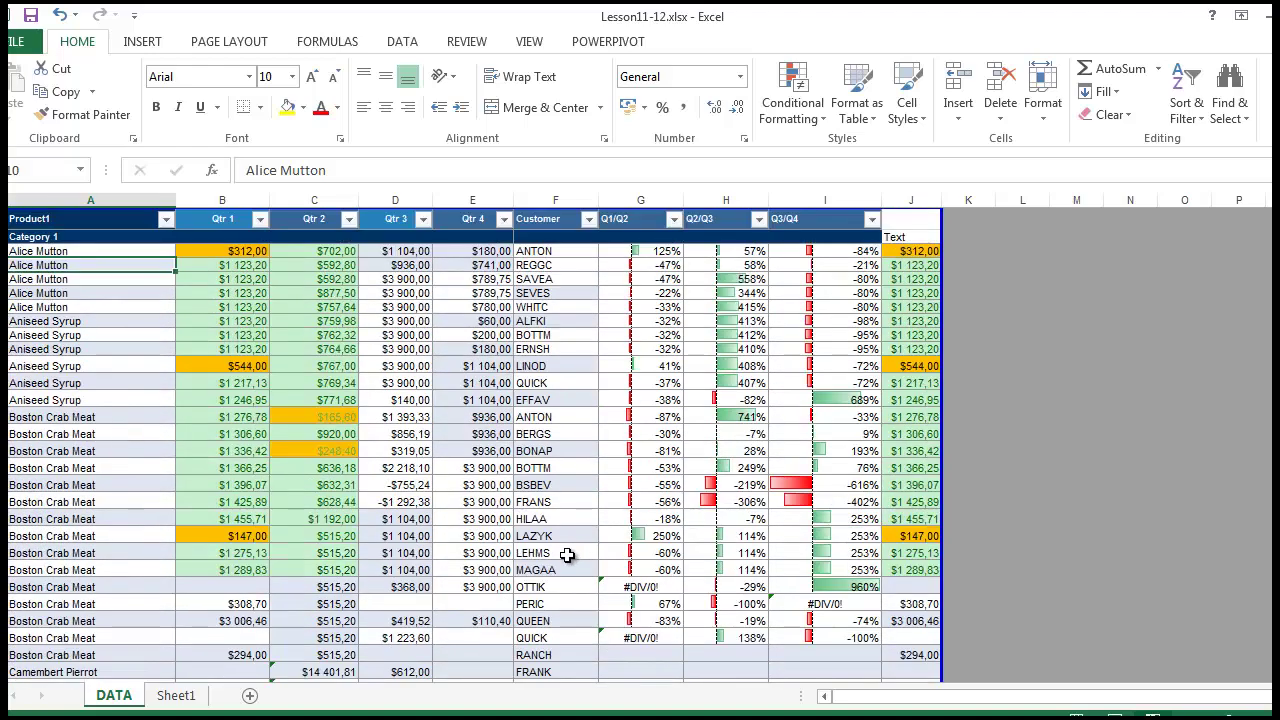
pyautogui.hotkey('ctrl', 'Tab')
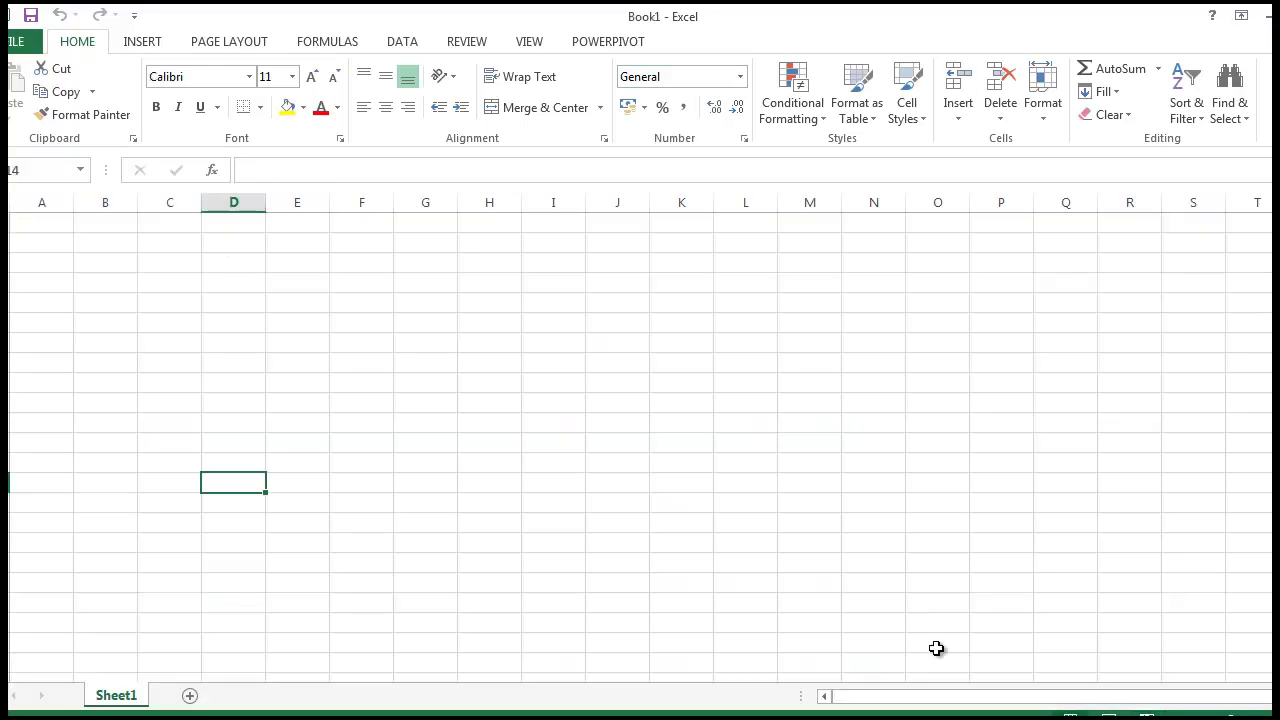
# Step: Open Lesson15.xlsx from the desktop, maximize its window, and select the Q2 values C2:C7
pyautogui.click(690, 443)
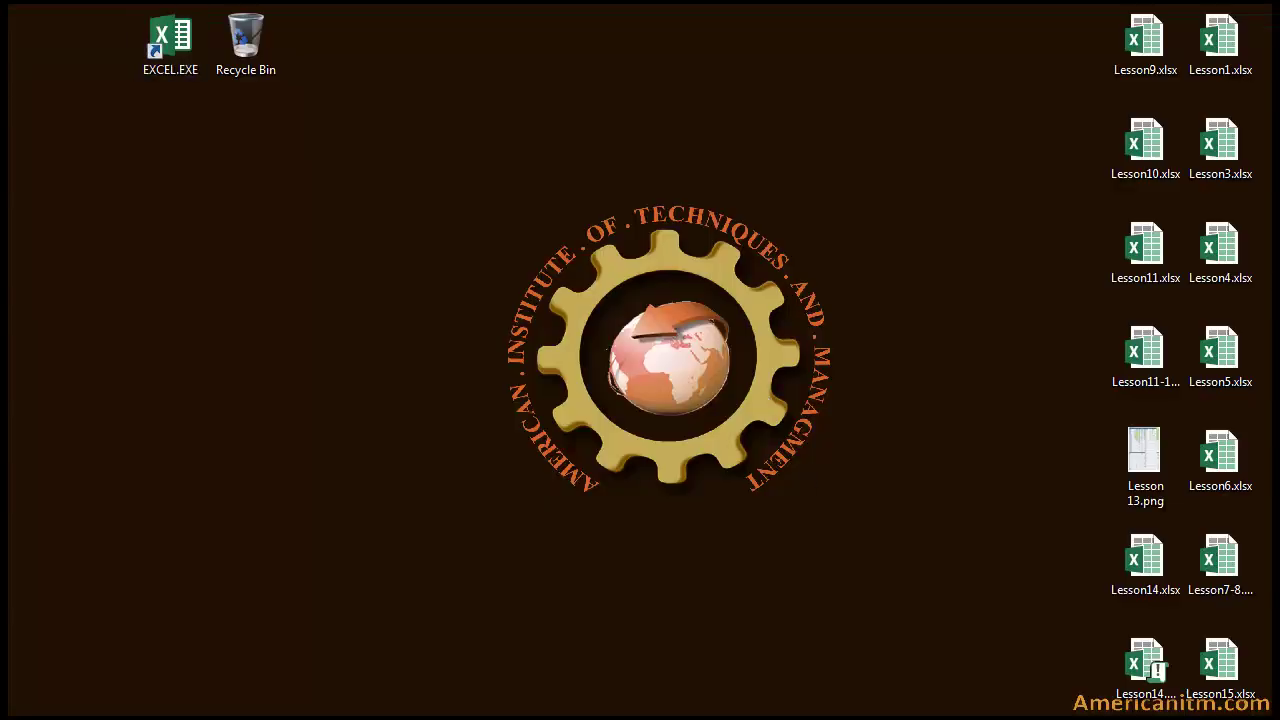
pyautogui.doubleClick(1220, 660)
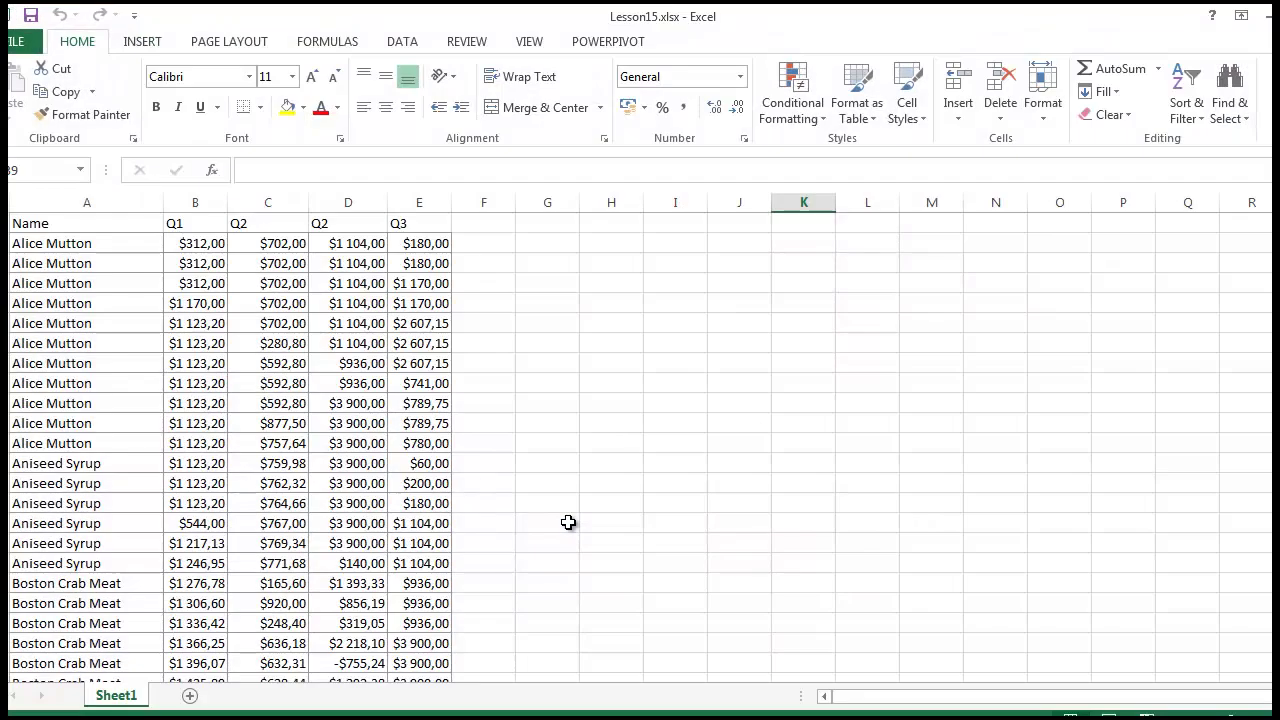
pyautogui.click(775, 504)
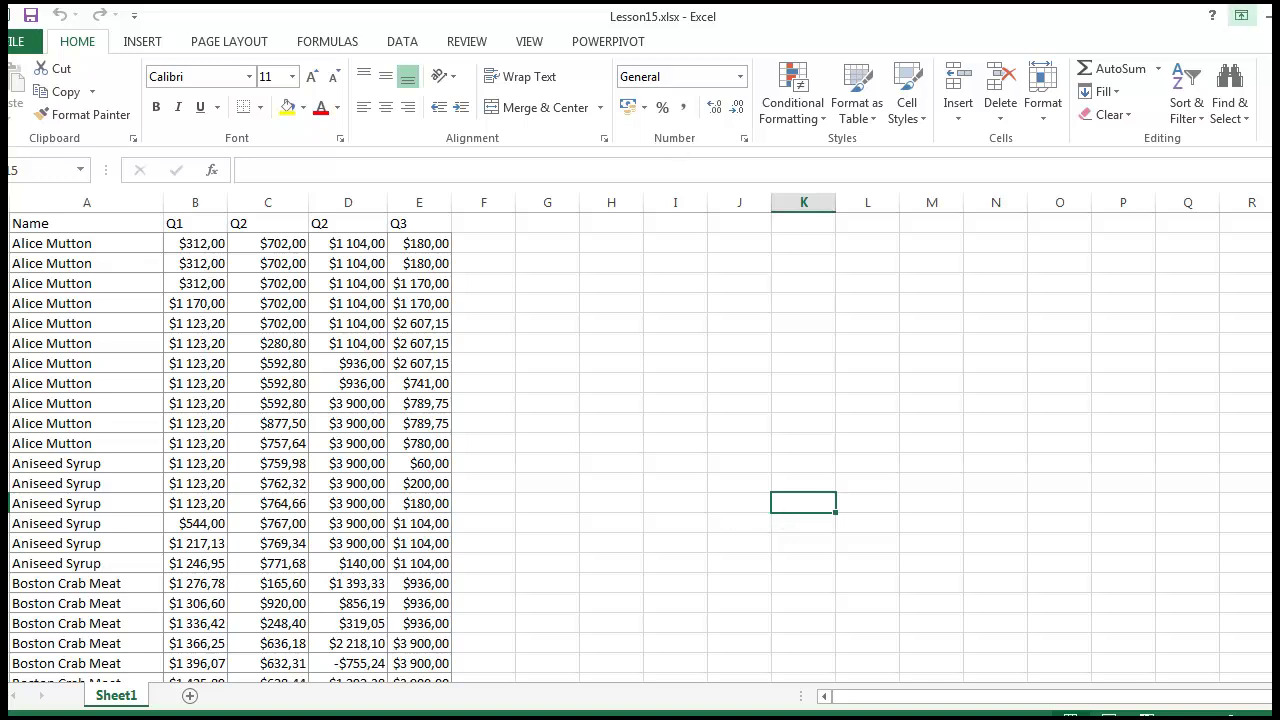
pyautogui.moveTo(490, 20)
pyautogui.mouseDown()
pyautogui.moveTo(563, 94)
pyautogui.moveTo(503, 26)
pyautogui.mouseUp()
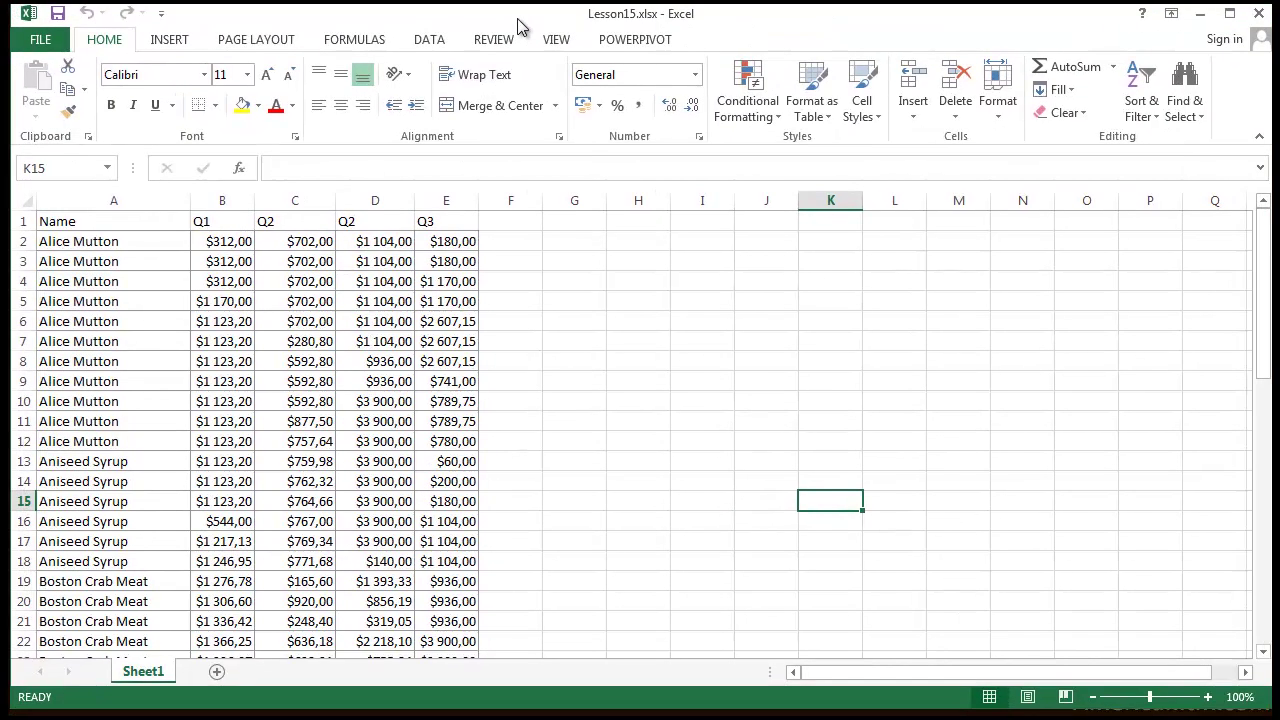
pyautogui.click(695, 352)
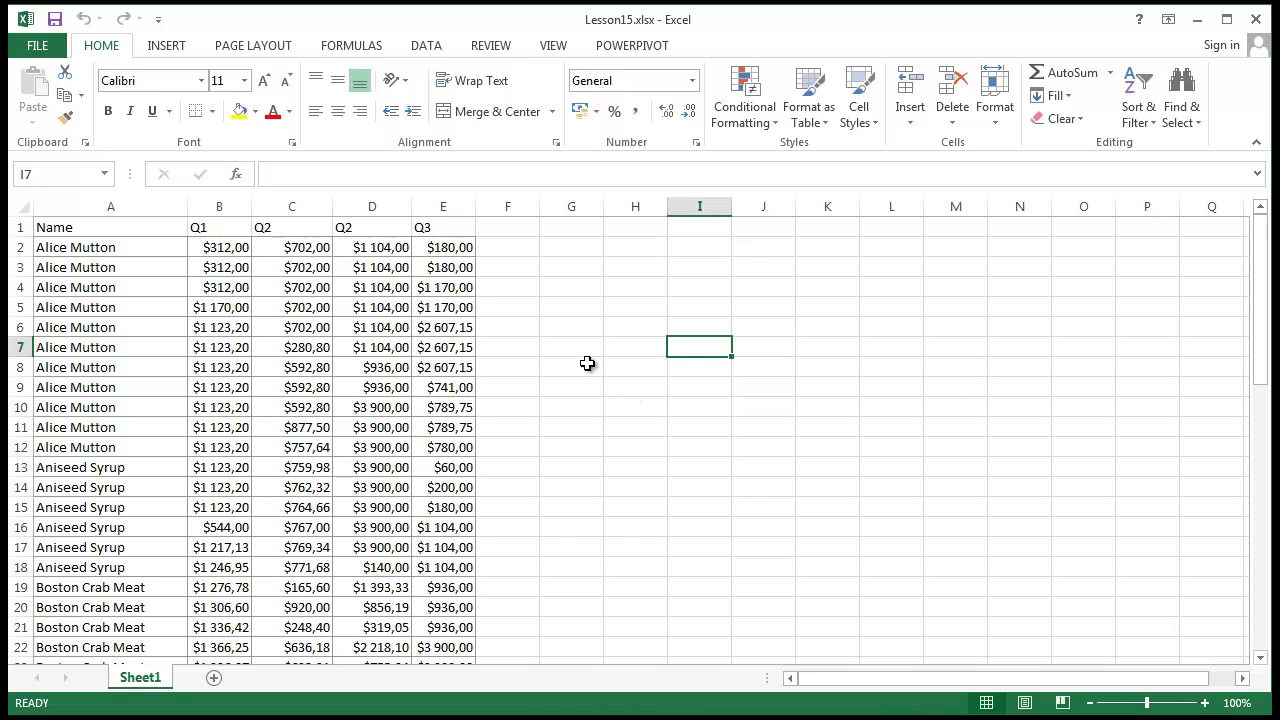
pyautogui.click(756, 451)
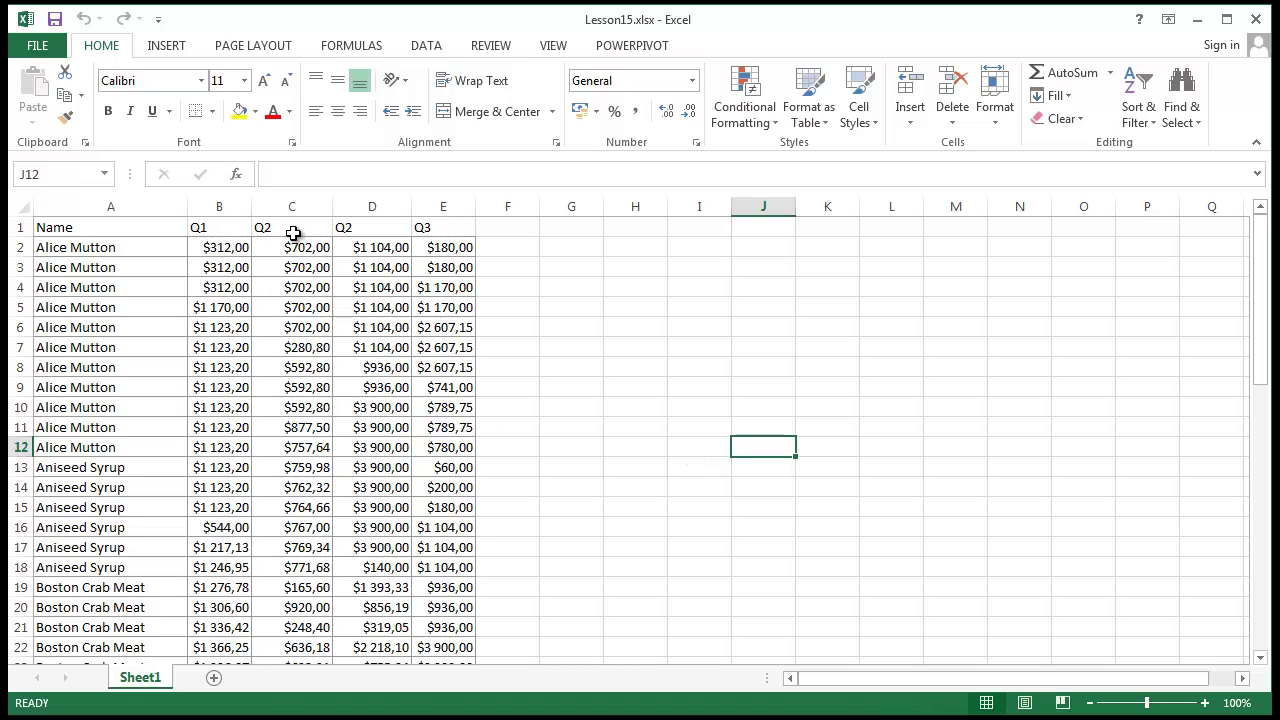
pyautogui.moveTo(298, 245); pyautogui.dragTo(300, 346)
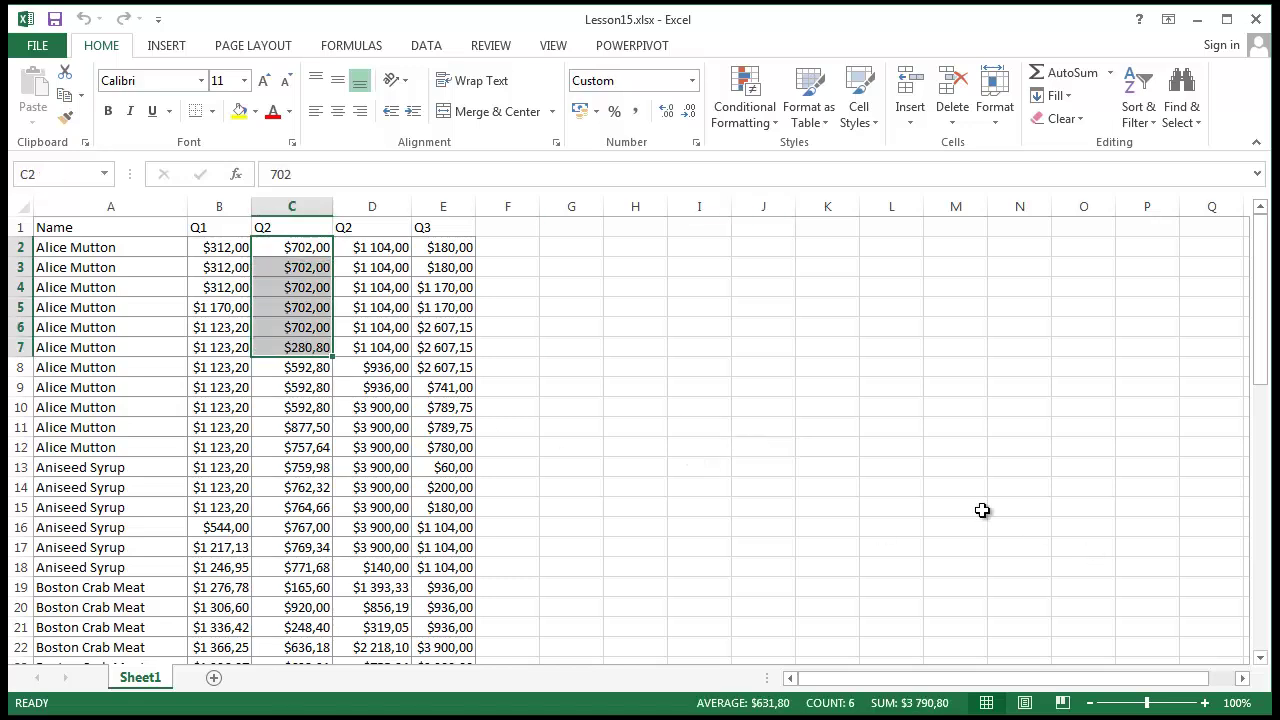
pyautogui.click(129, 450)
pyautogui.click(764, 125)
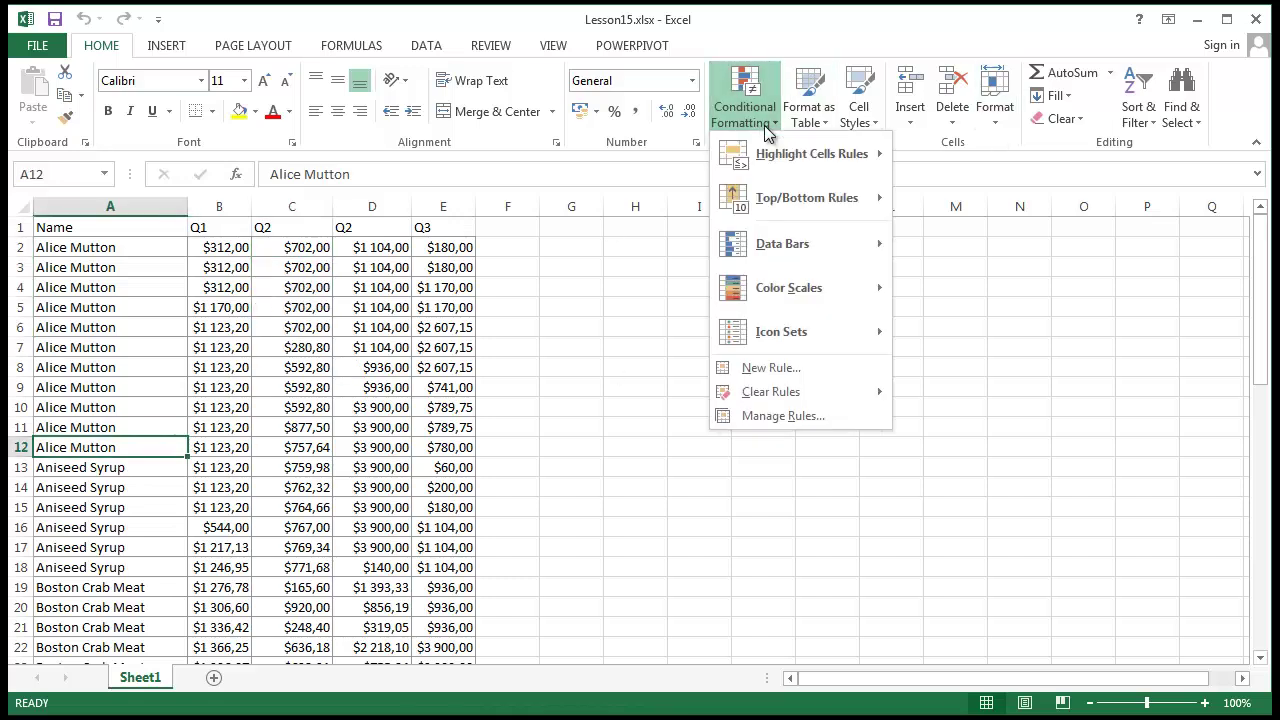
pyautogui.moveTo(770, 393)
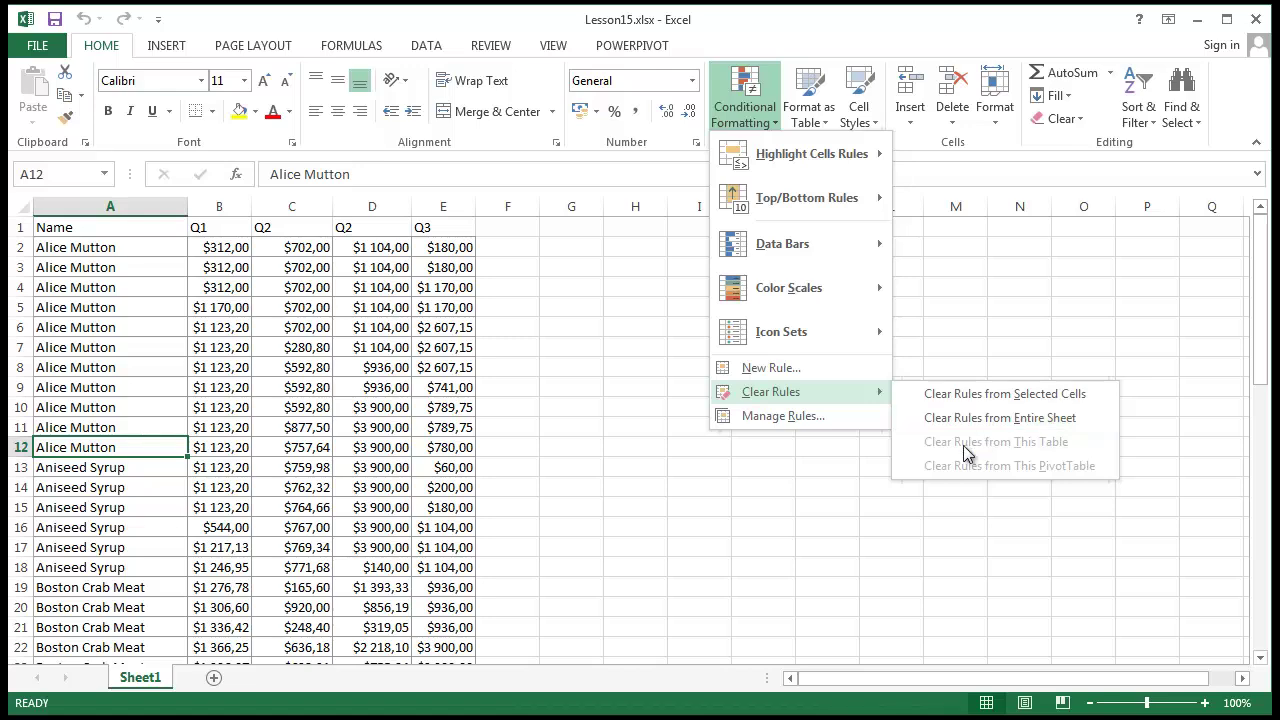
pyautogui.click(714, 537)
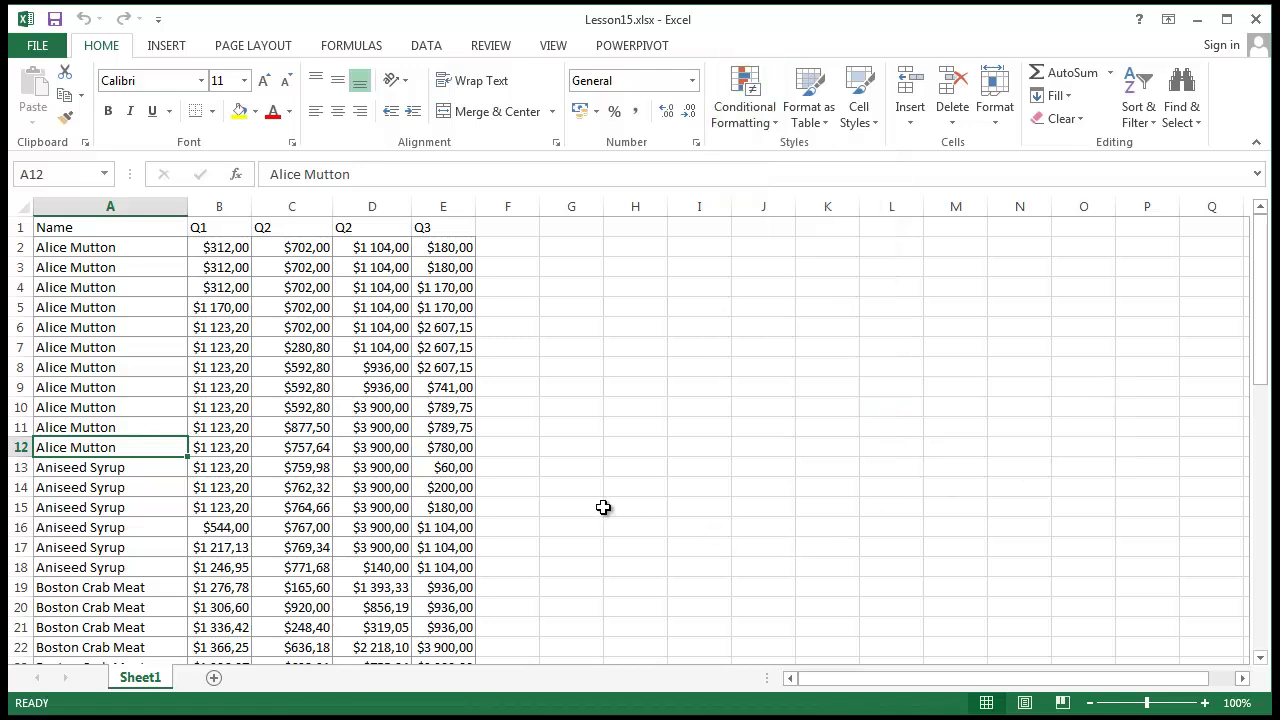
pyautogui.moveTo(764, 427); pyautogui.dragTo(860, 400)
pyautogui.scroll(-15, 862, 398)
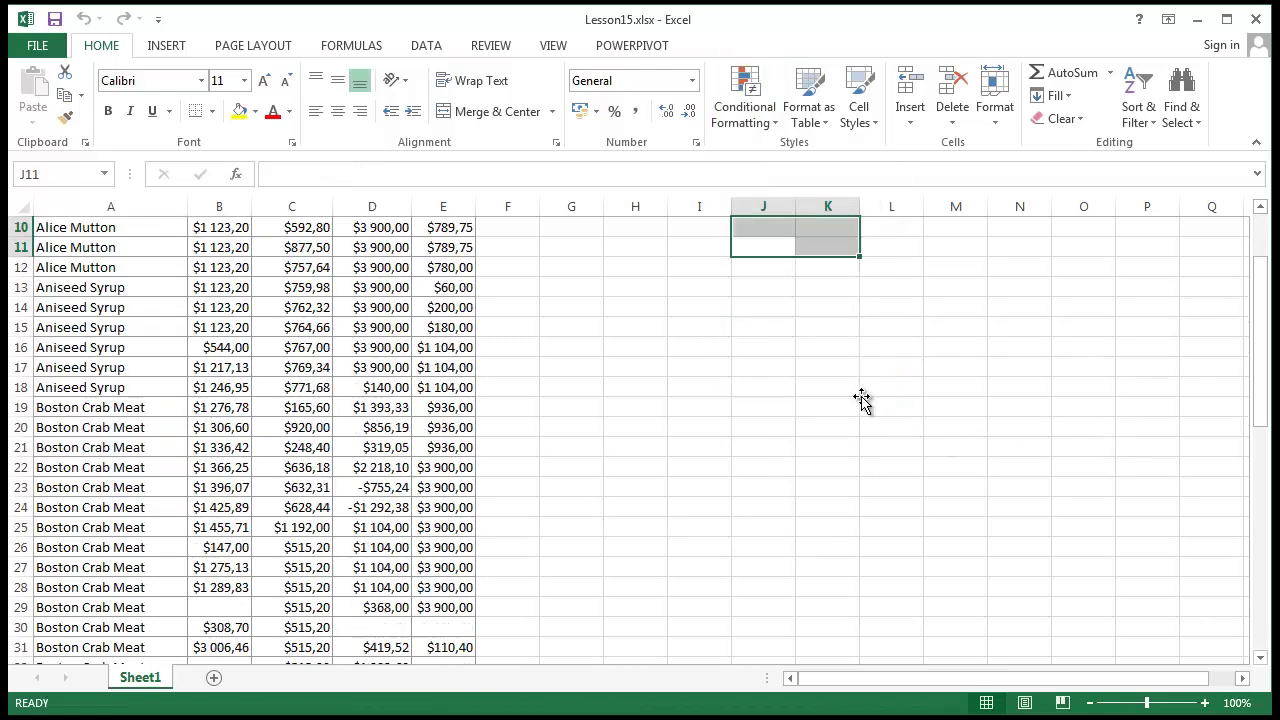
pyautogui.scroll(-1, 870, 391)
pyautogui.scroll(13, 860, 420)
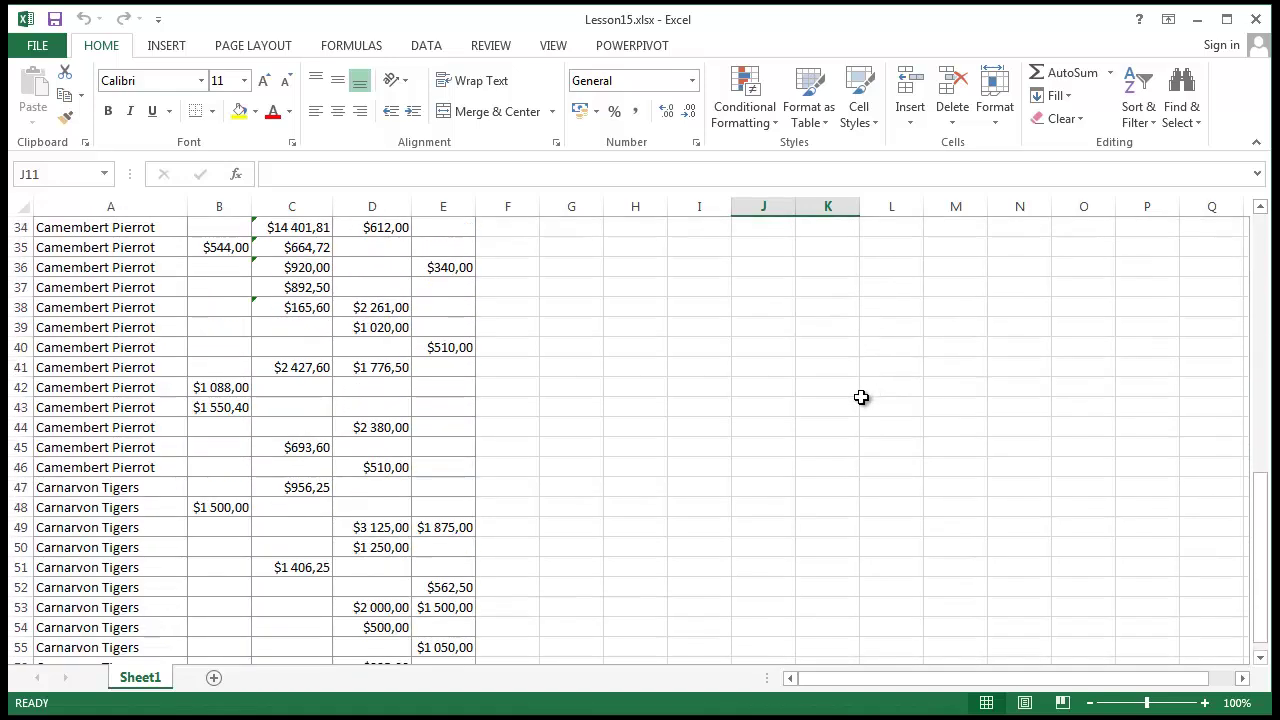
pyautogui.scroll(3, 780, 451)
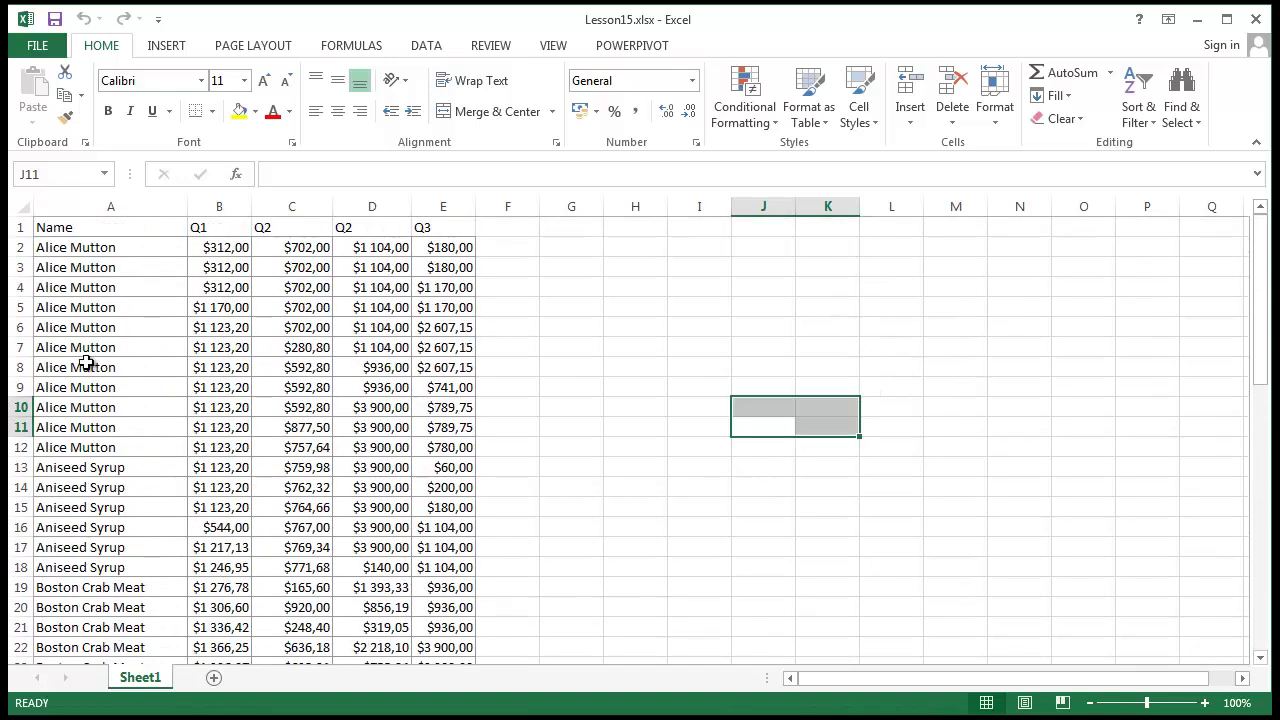
pyautogui.click(224, 231)
pyautogui.click(300, 228)
pyautogui.click(354, 228)
pyautogui.moveTo(443, 228); pyautogui.dragTo(446, 252)
pyautogui.click(464, 408)
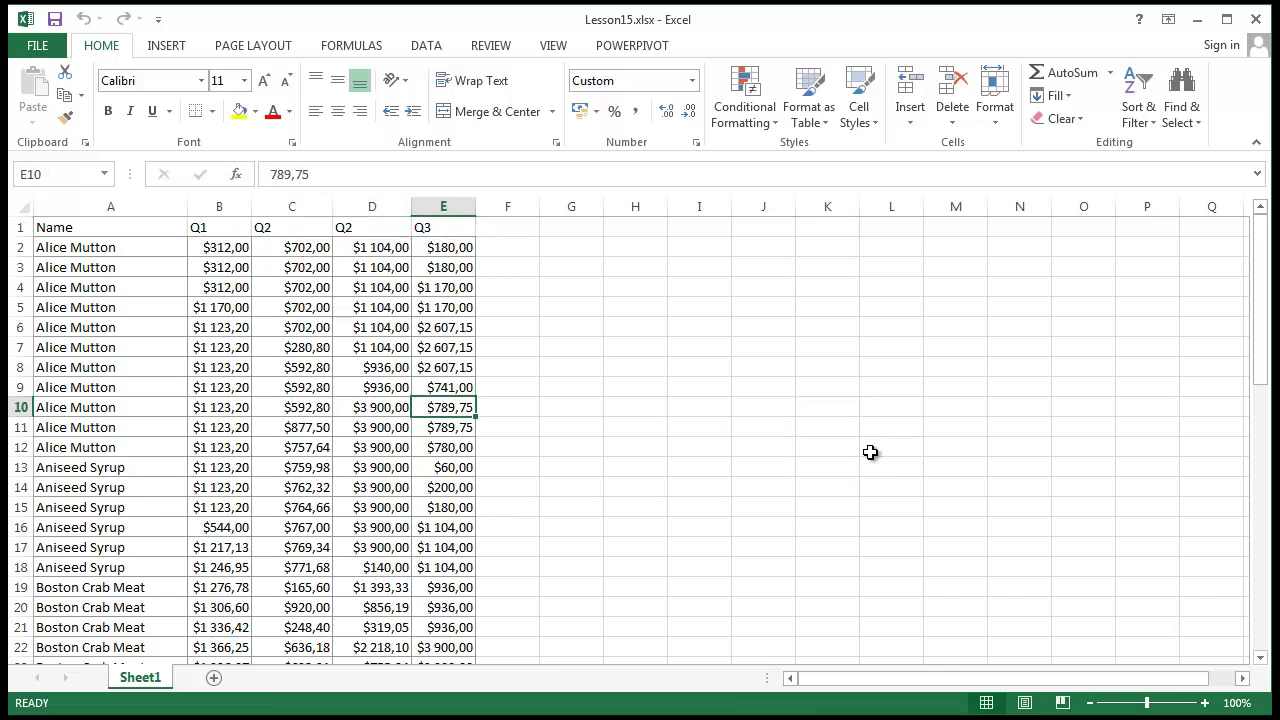
pyautogui.click(340, 386)
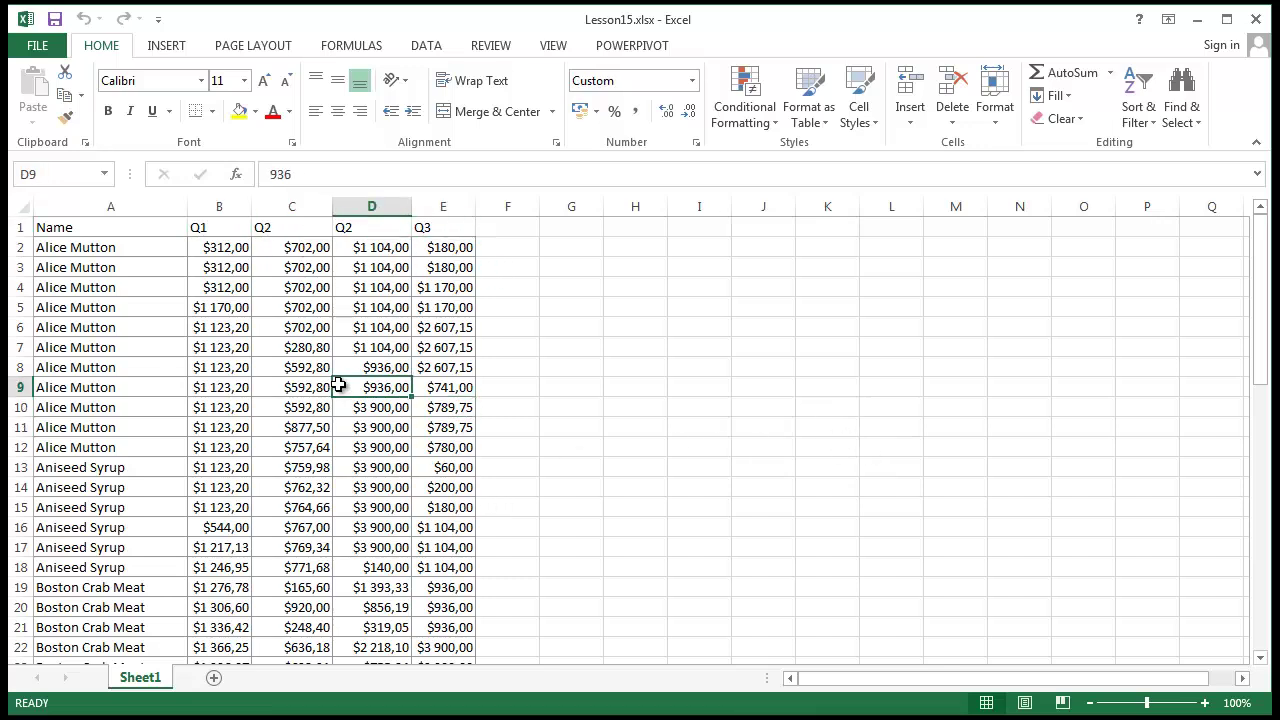
pyautogui.click(326, 388)
pyautogui.click(93, 360)
pyautogui.scroll(-9, 82, 380)
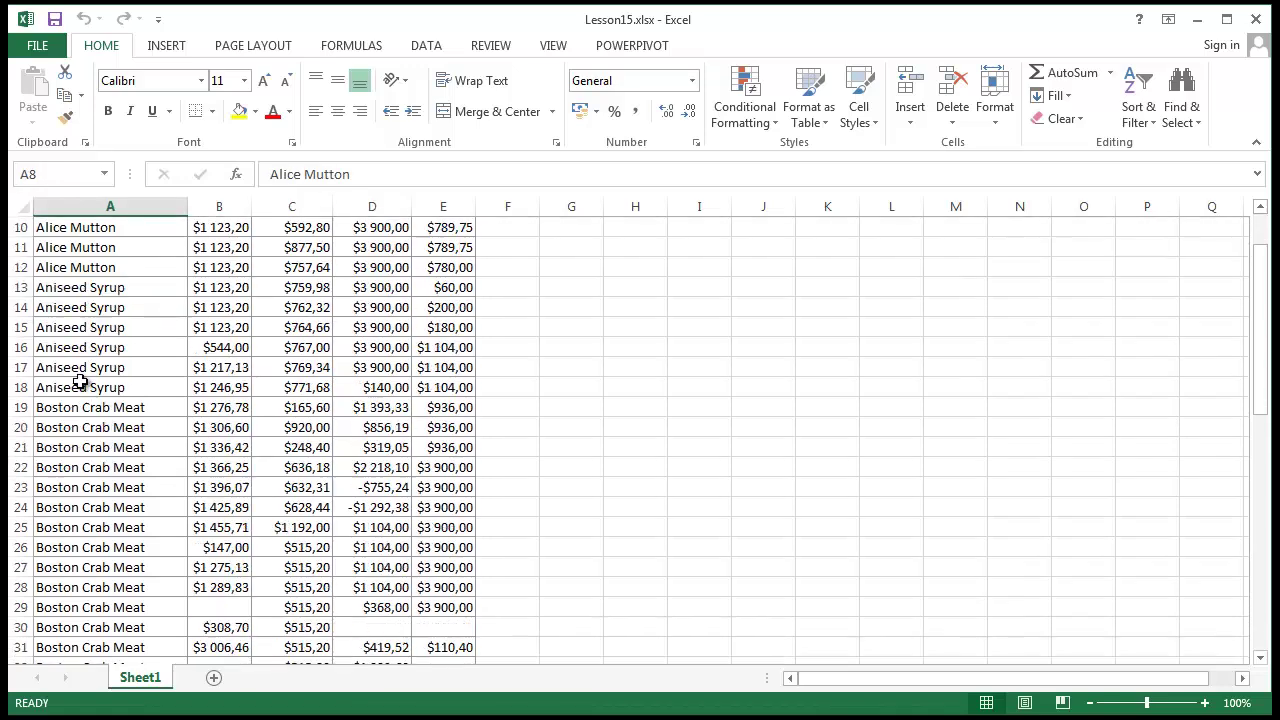
pyautogui.scroll(-4, 80, 383)
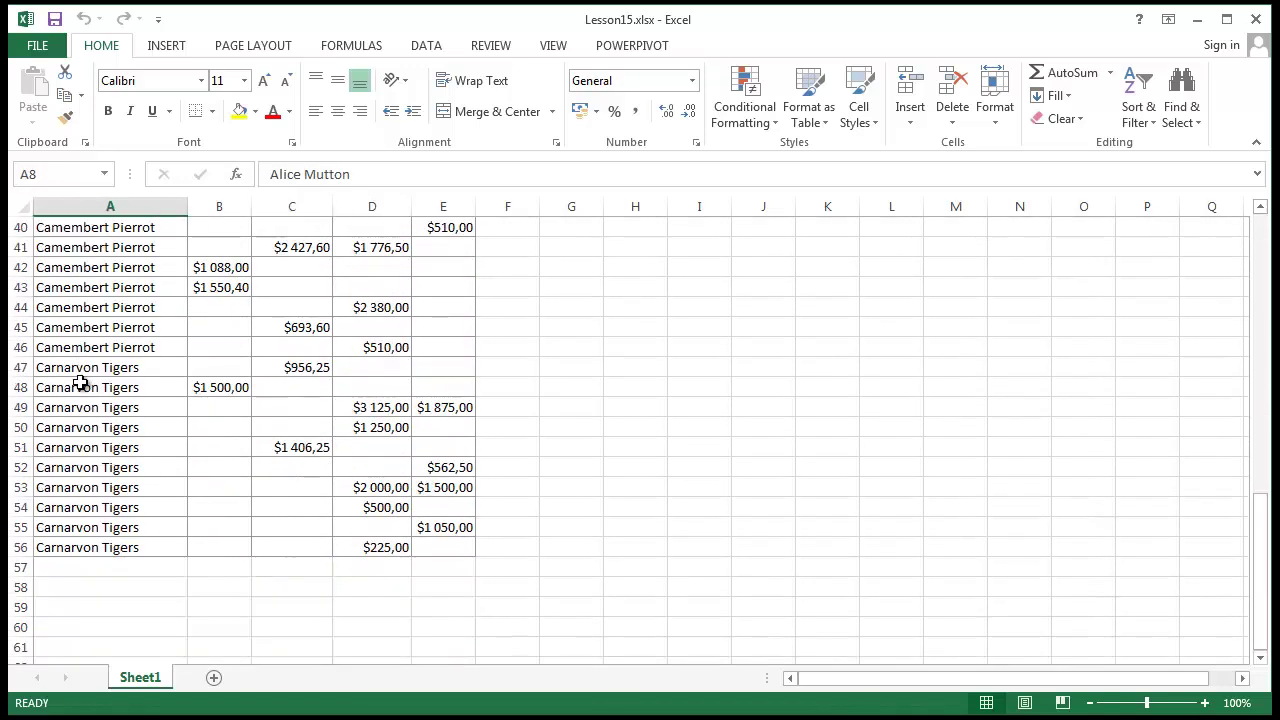
pyautogui.scroll(7, 80, 383)
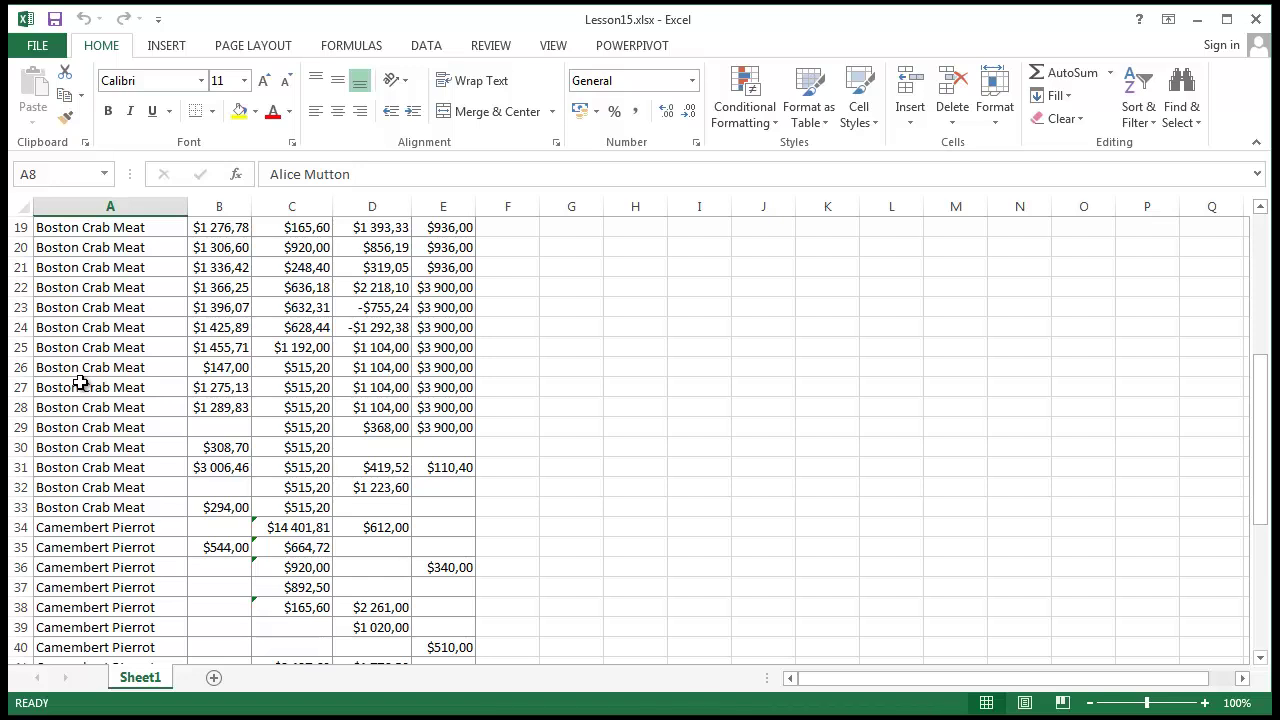
pyautogui.scroll(-2, 80, 383)
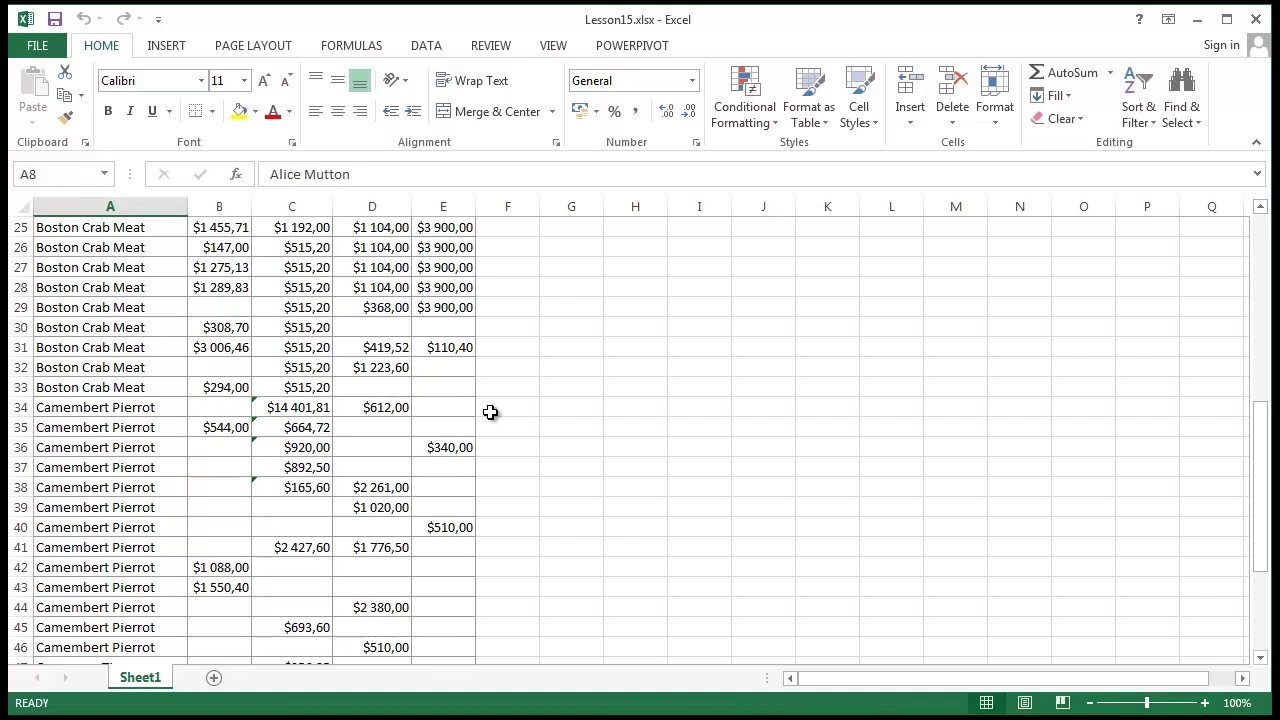
pyautogui.scroll(-2, 490, 412)
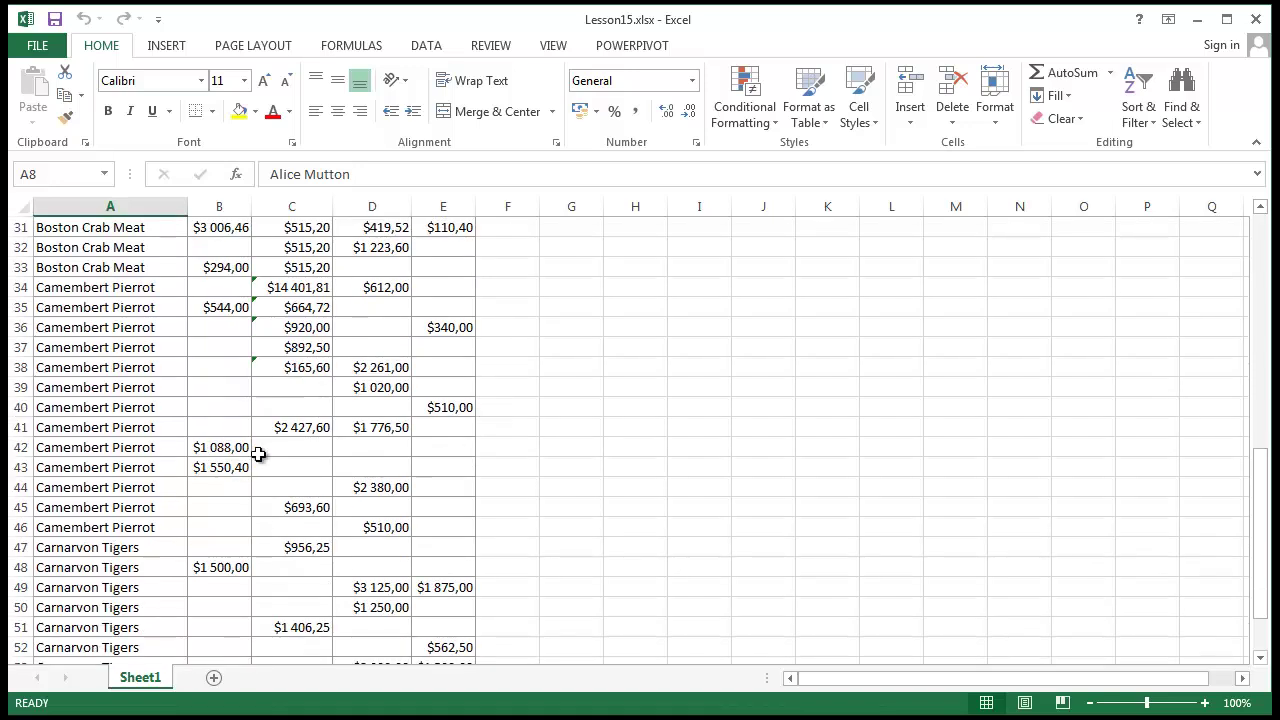
pyautogui.moveTo(362, 305); pyautogui.dragTo(371, 366)
pyautogui.click(690, 390)
pyautogui.scroll(10, 664, 403)
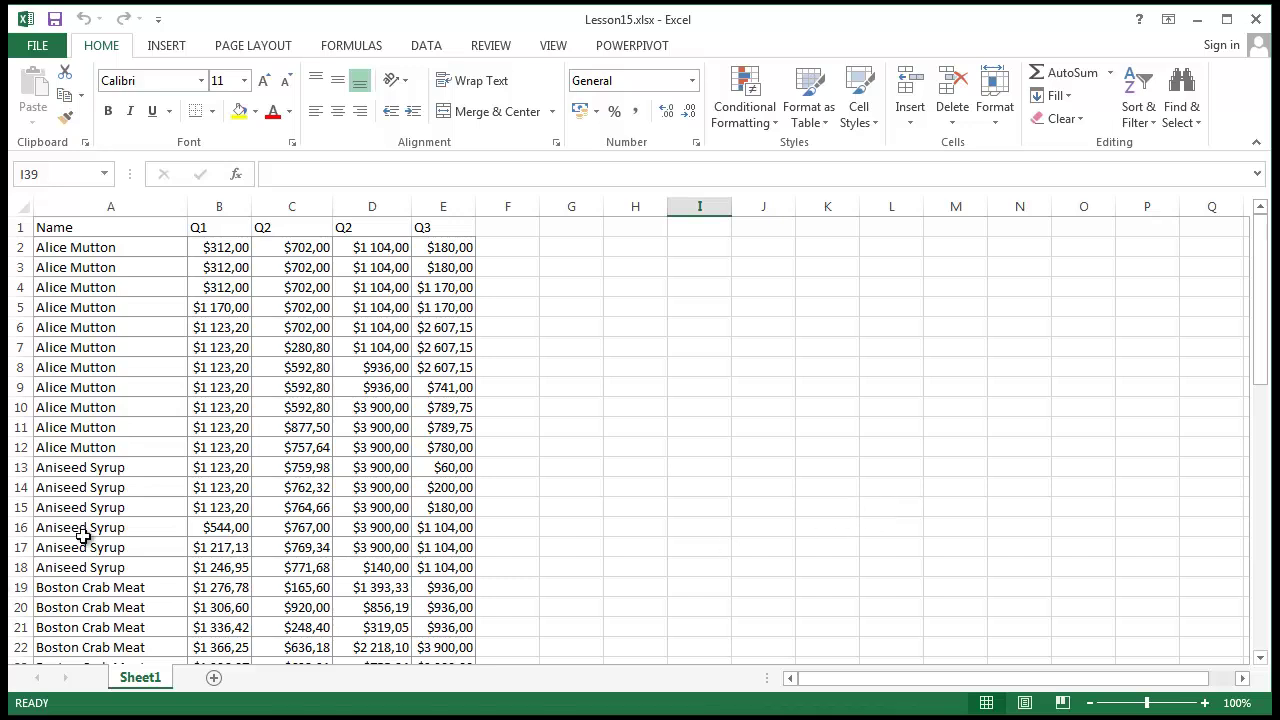
# Step: Extend the Q1 series in B2:B28 down to B56 and check the filled values
pyautogui.moveTo(228, 255); pyautogui.dragTo(222, 530)
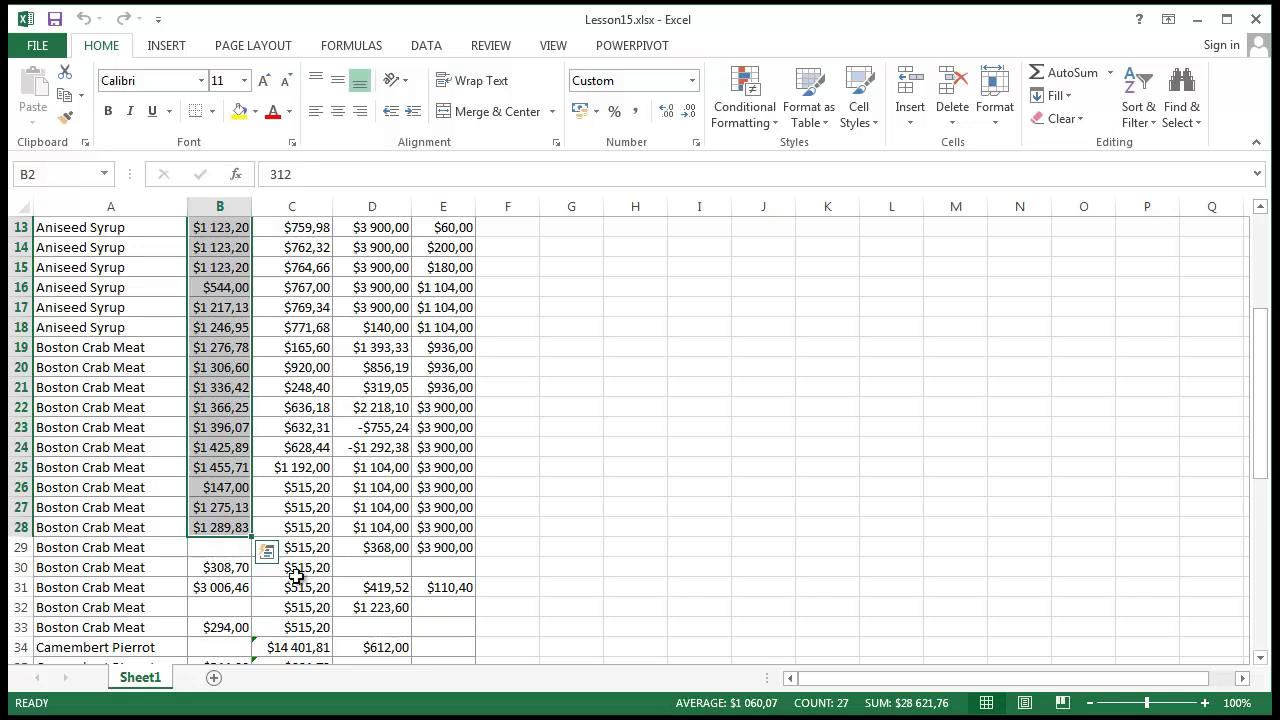
pyautogui.moveTo(255, 538); pyautogui.dragTo(229, 633)
pyautogui.click(971, 466)
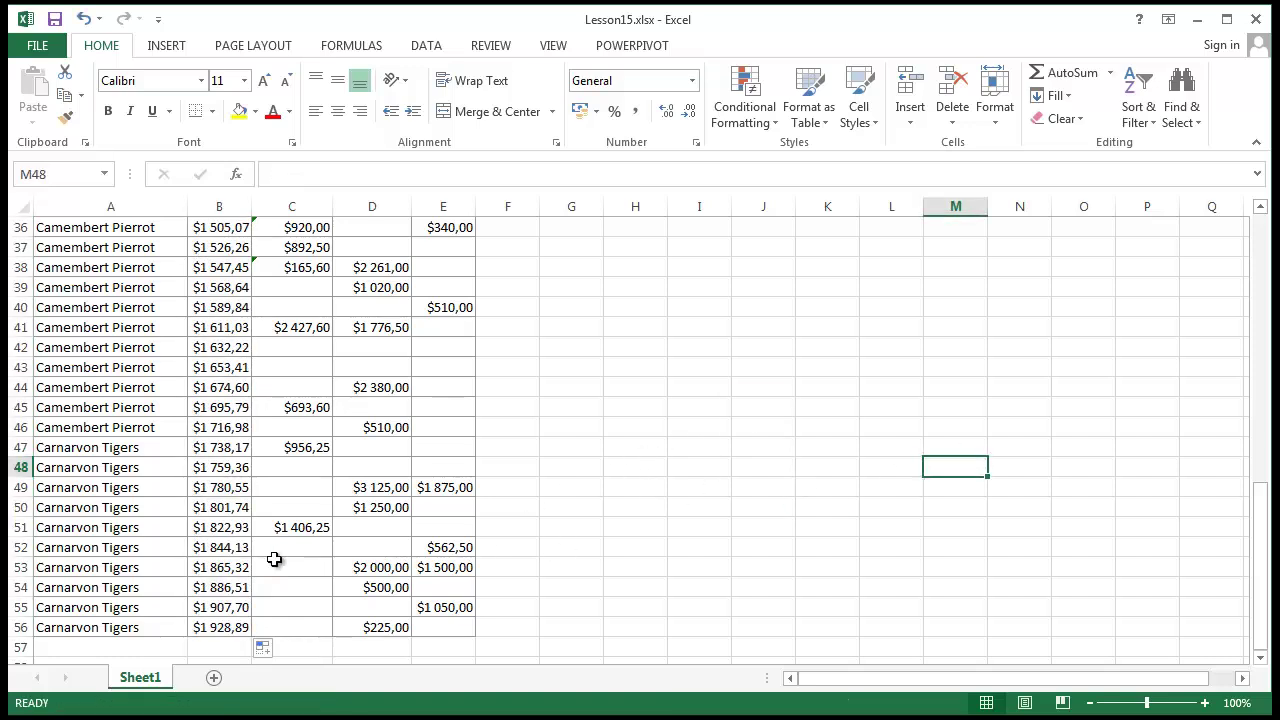
pyautogui.click(197, 632)
pyautogui.scroll(2, 205, 400)
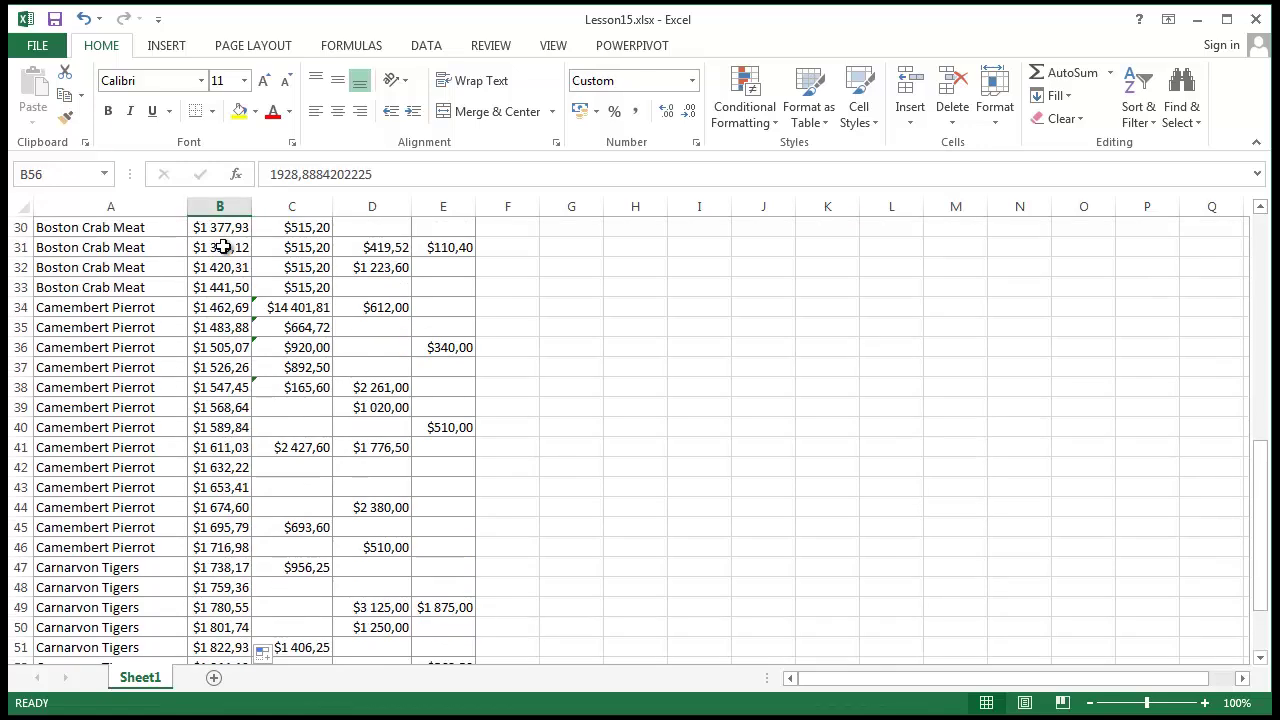
pyautogui.scroll(-3, 235, 452)
pyautogui.scroll(-1, 230, 458)
pyautogui.click(700, 626)
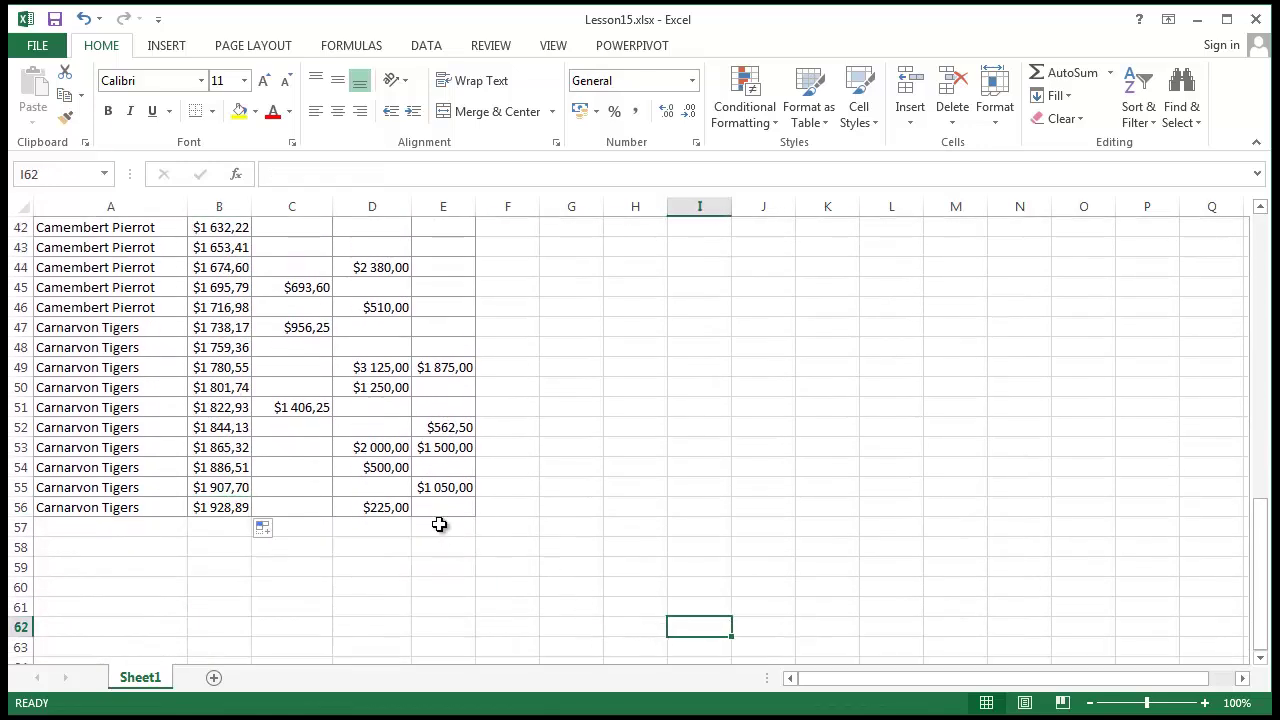
pyautogui.scroll(3, 409, 480)
pyautogui.scroll(11, 364, 362)
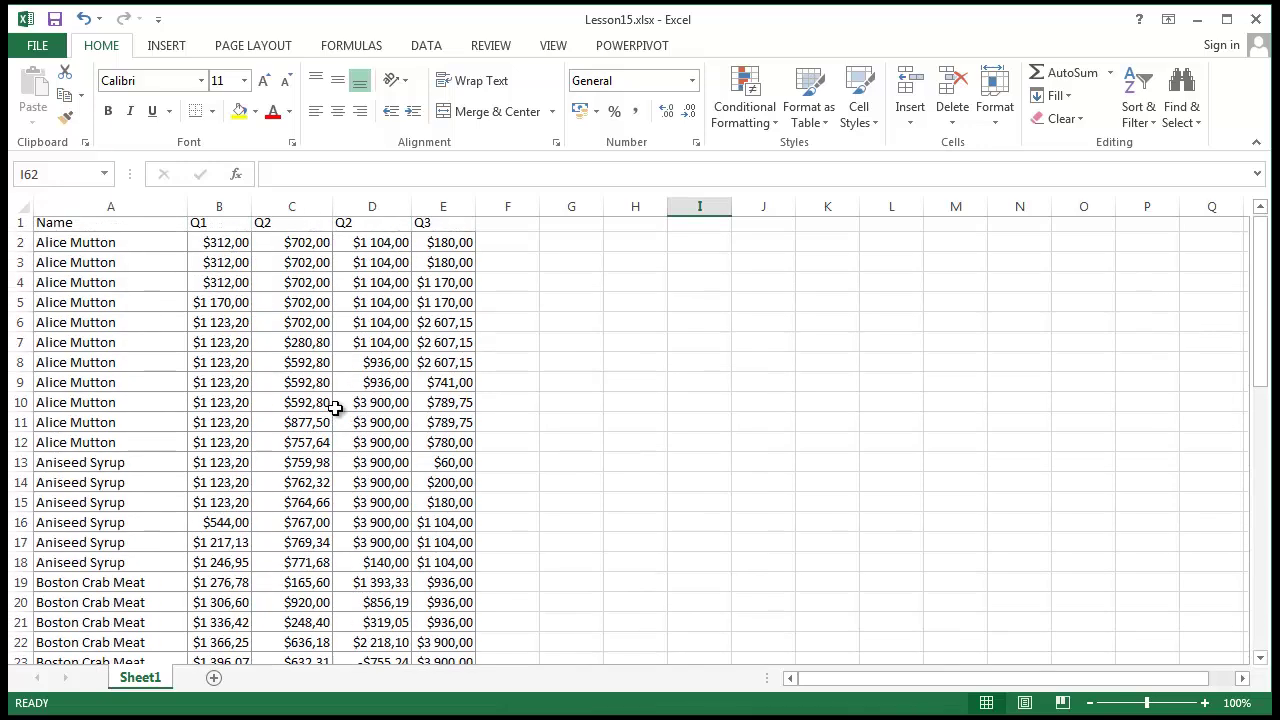
pyautogui.scroll(-8, 195, 429)
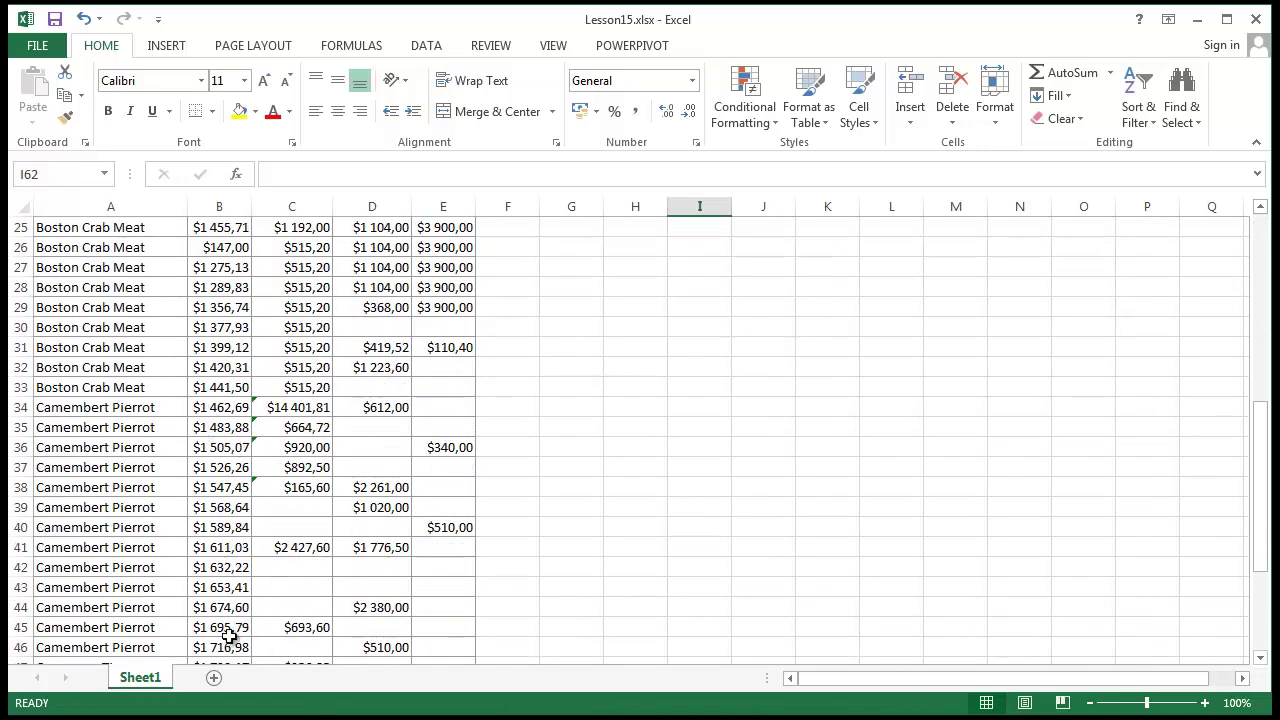
pyautogui.scroll(-1, 294, 566)
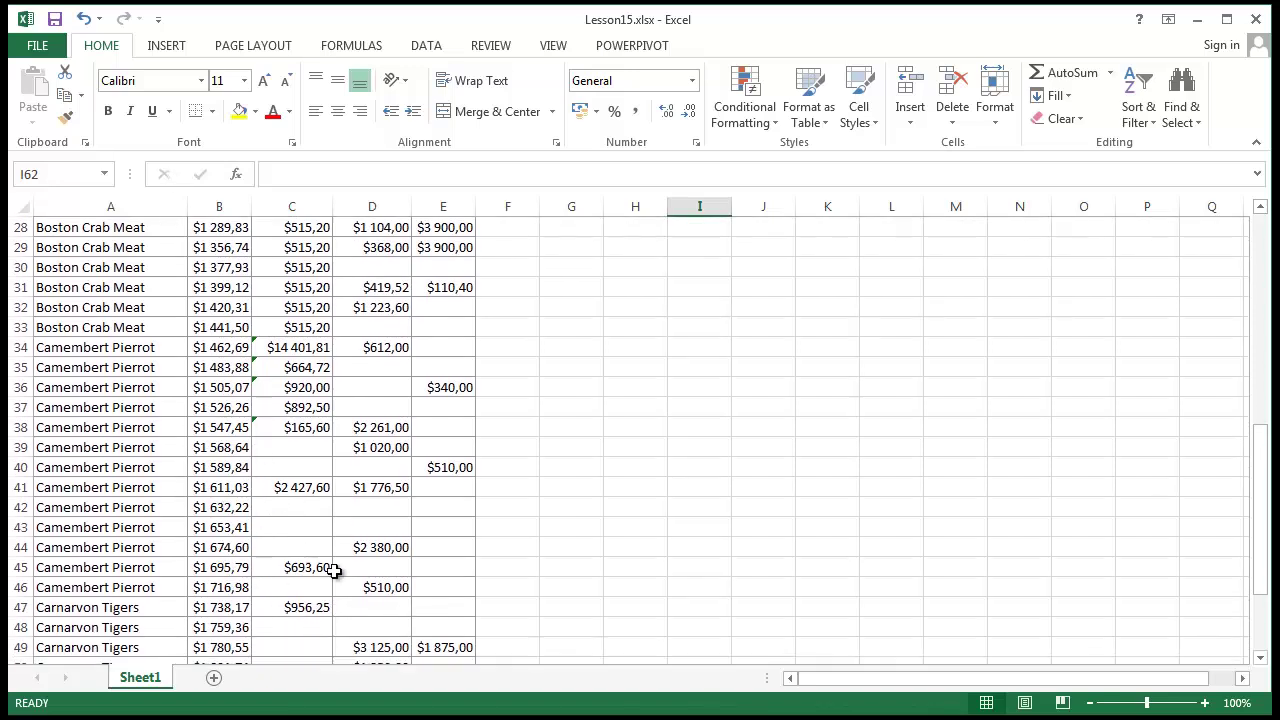
pyautogui.scroll(-1, 300, 570)
pyautogui.scroll(-2, 240, 560)
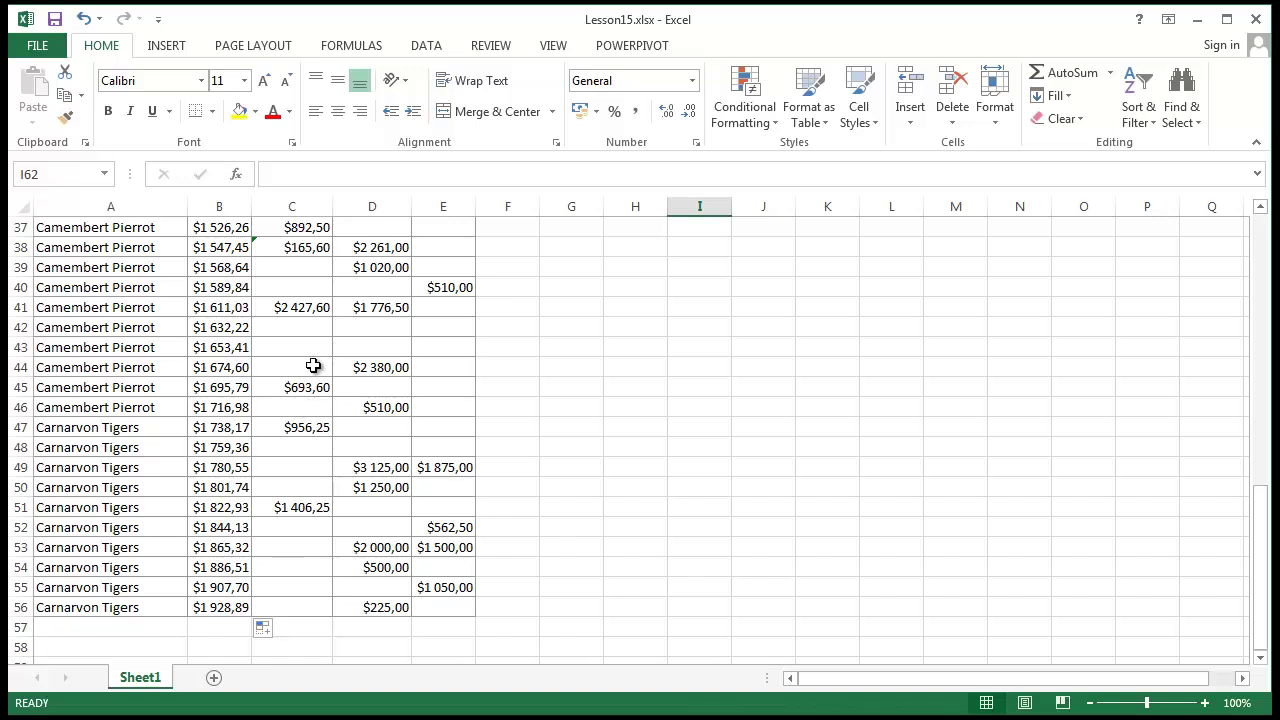
# Step: Fill column C's gaps C42:C50 by extending the values starting at C41
pyautogui.click(296, 305)
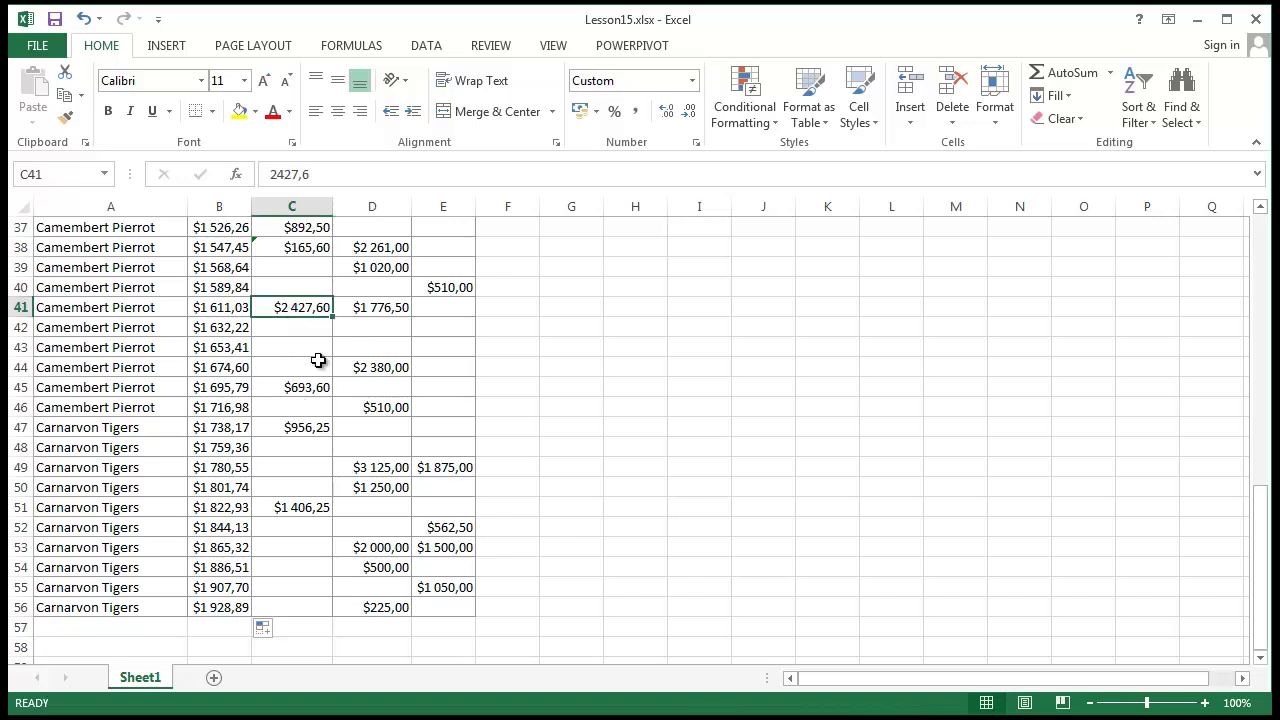
pyautogui.moveTo(331, 346); pyautogui.dragTo(331, 372)
pyautogui.click(300, 387)
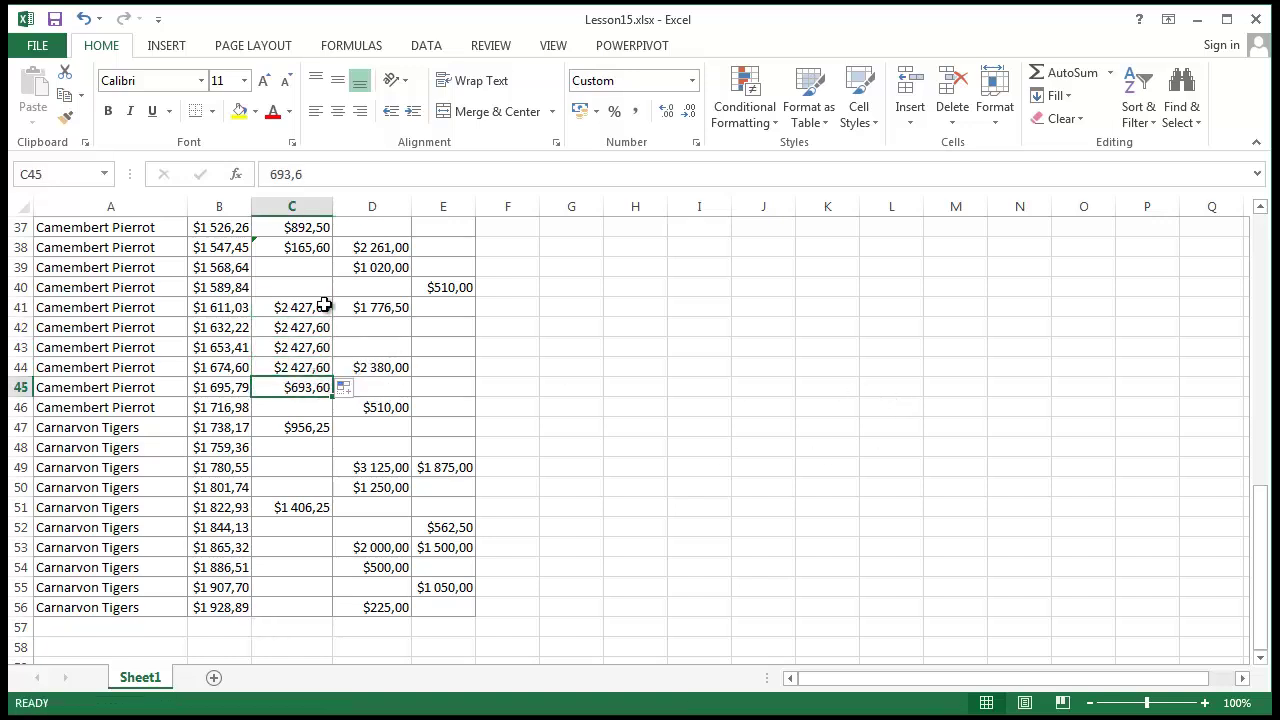
pyautogui.click(318, 307)
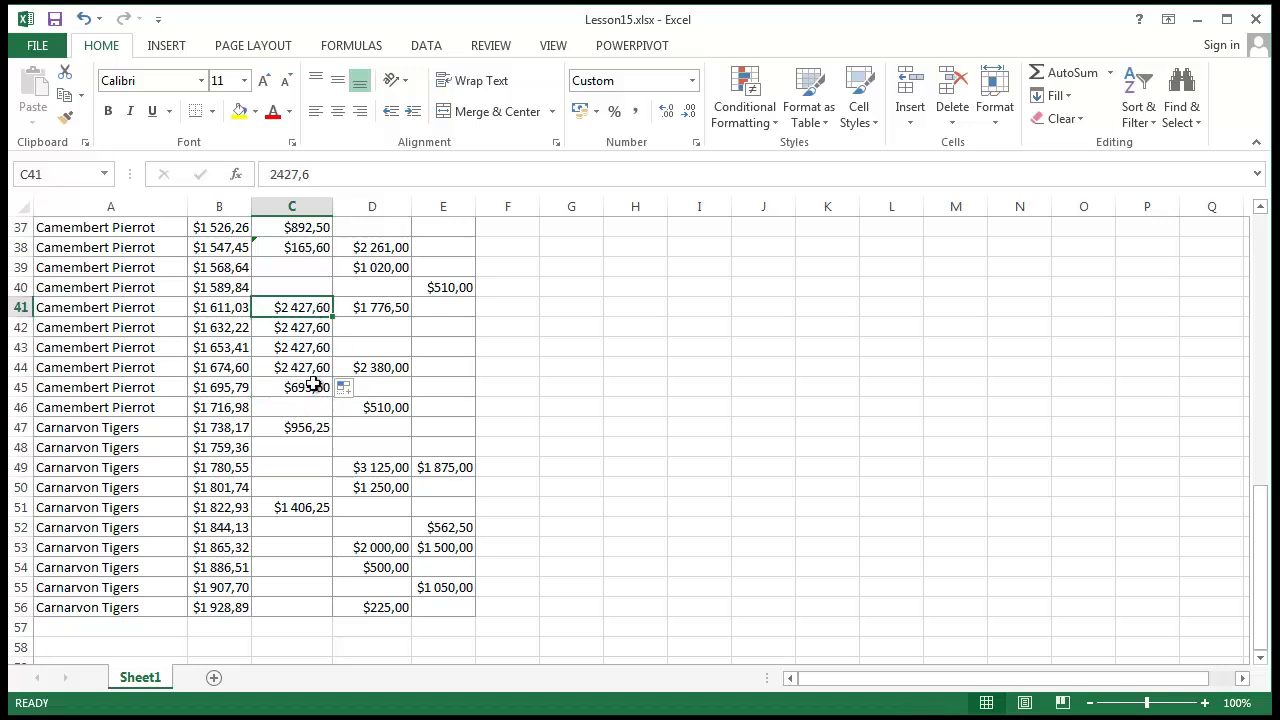
pyautogui.keyDown('shift'); pyautogui.click(318, 388); pyautogui.keyUp('shift')
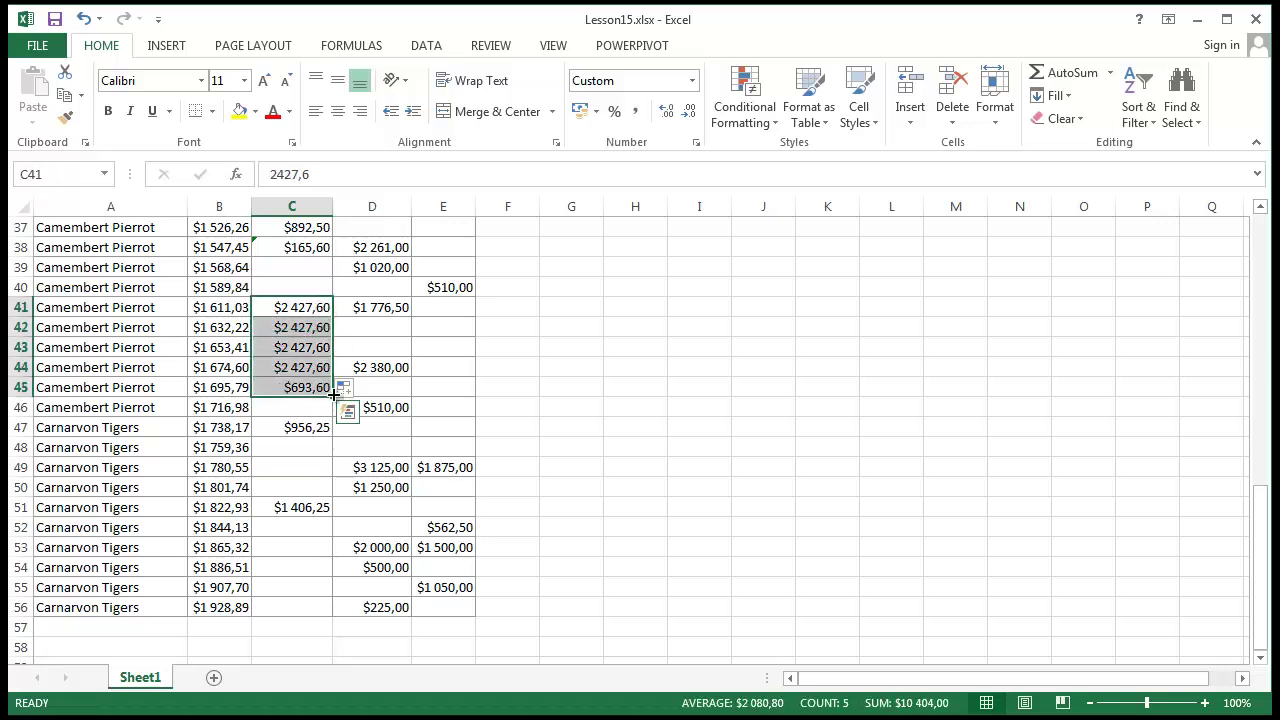
pyautogui.moveTo(332, 396); pyautogui.dragTo(337, 412)
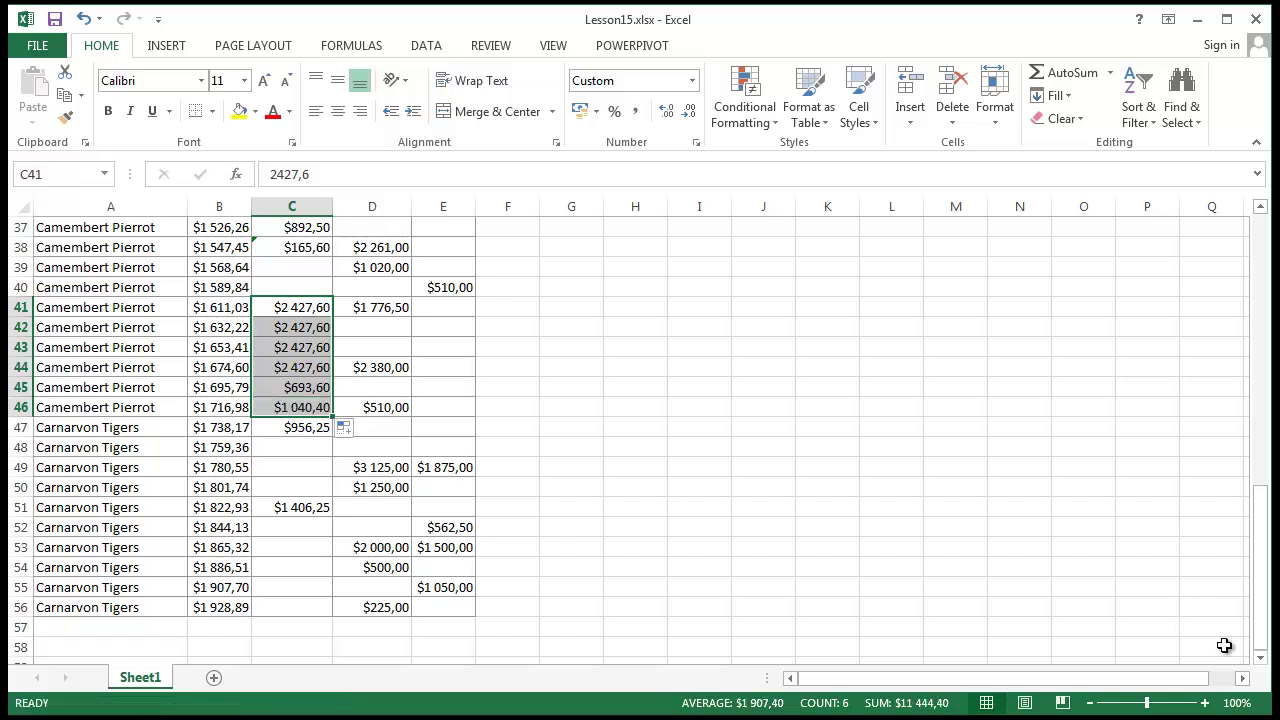
pyautogui.click(671, 486)
pyautogui.click(310, 407)
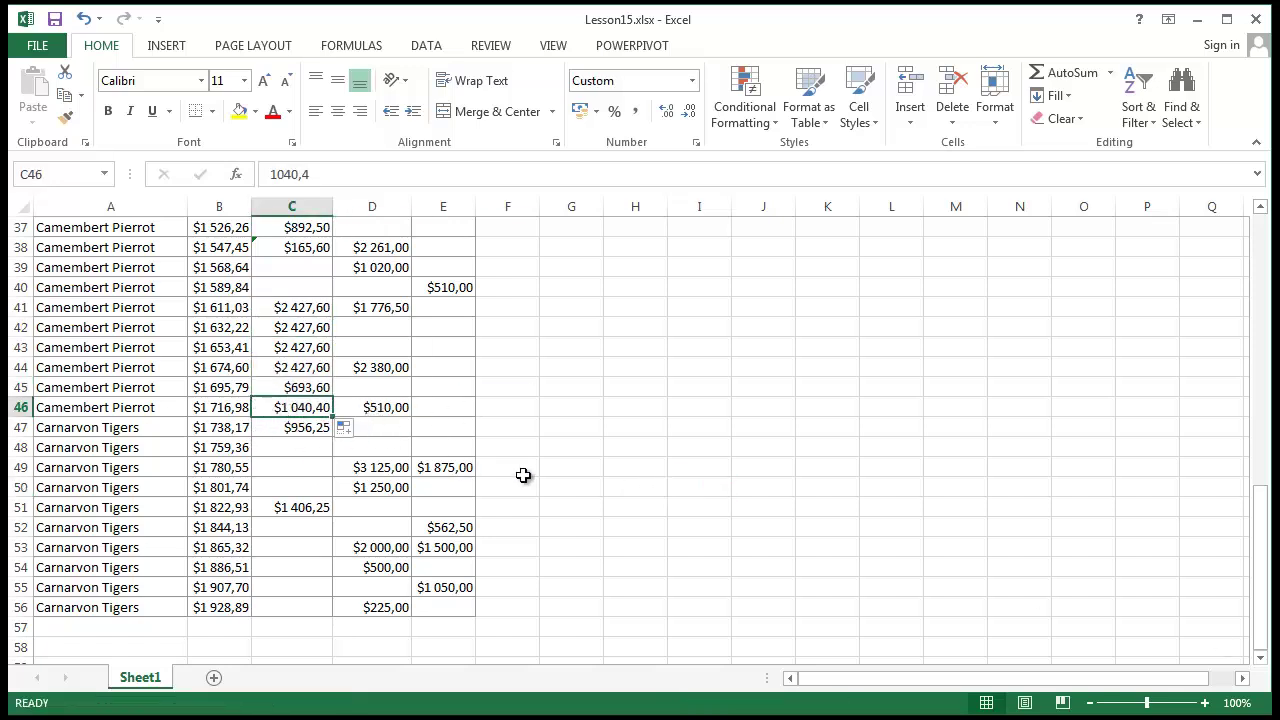
pyautogui.press('Left')
pyautogui.moveTo(297, 314); pyautogui.dragTo(331, 492)
pyautogui.click(780, 508)
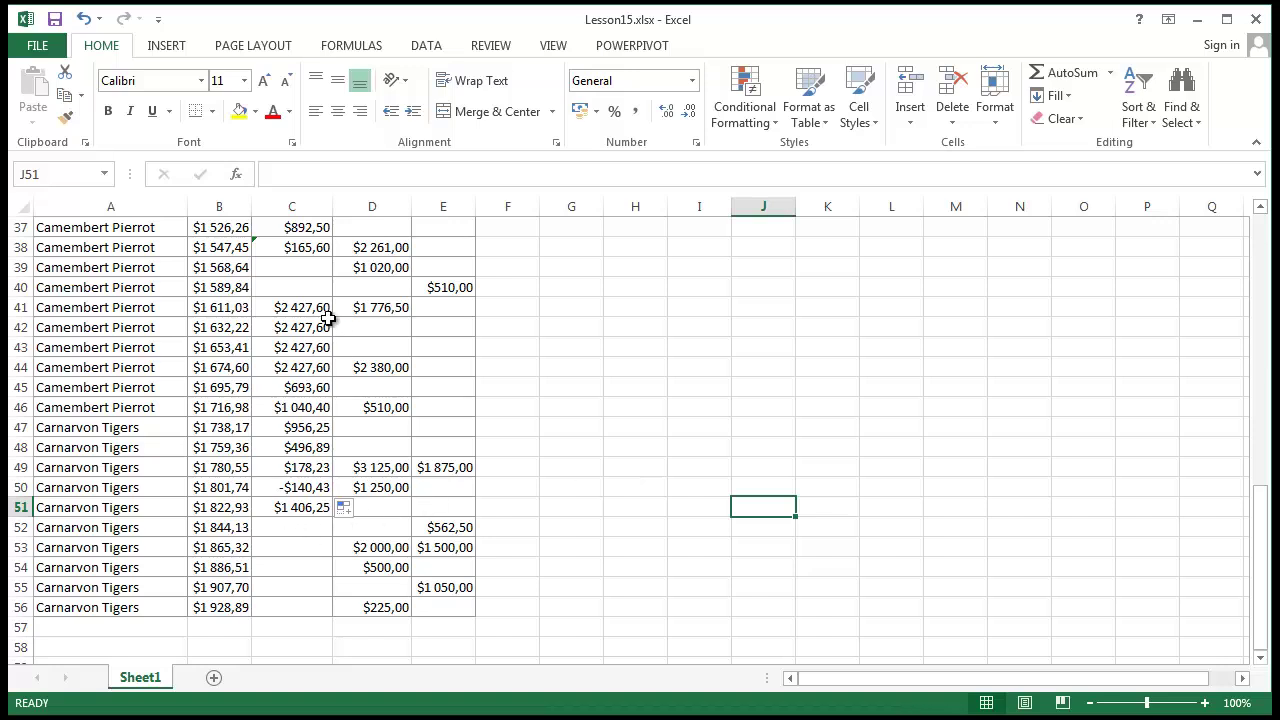
# Step: Extend column C's series from C46:C51 down to C56, and fill C39:C40 from C31:C38
pyautogui.moveTo(303, 410); pyautogui.dragTo(306, 563)
pyautogui.click(634, 482)
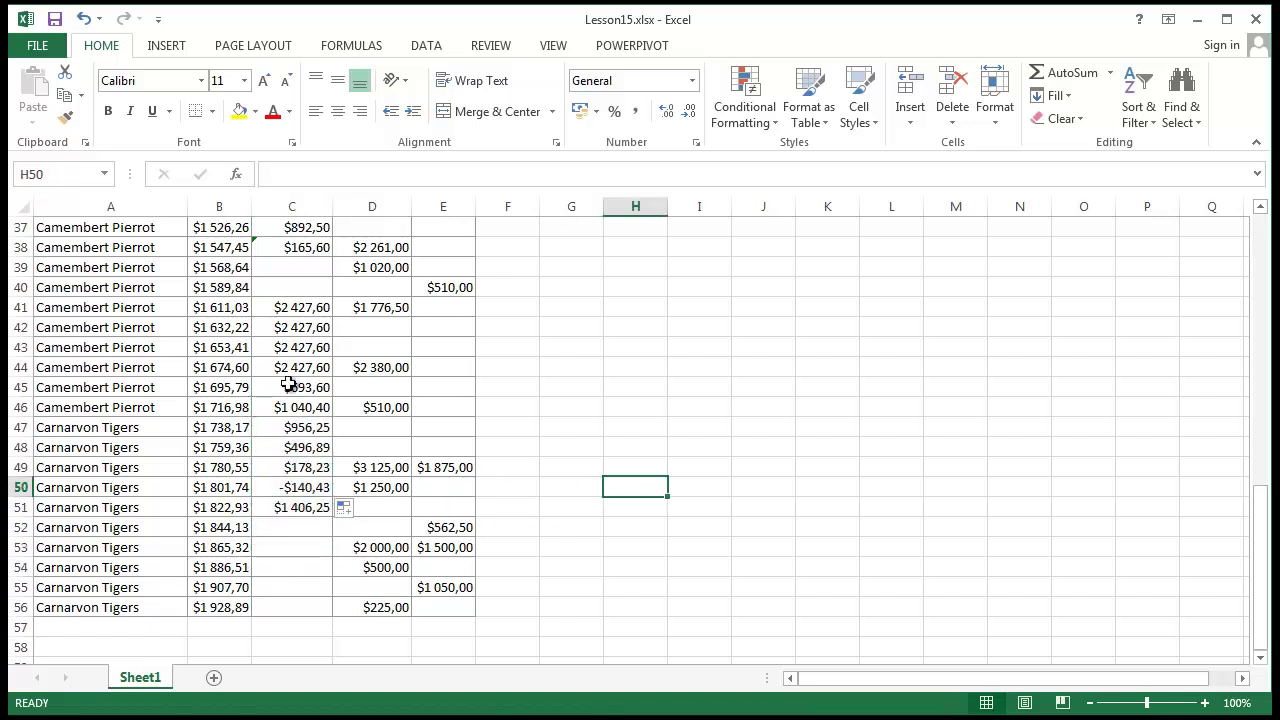
pyautogui.moveTo(295, 373); pyautogui.dragTo(309, 626)
pyautogui.click(634, 486)
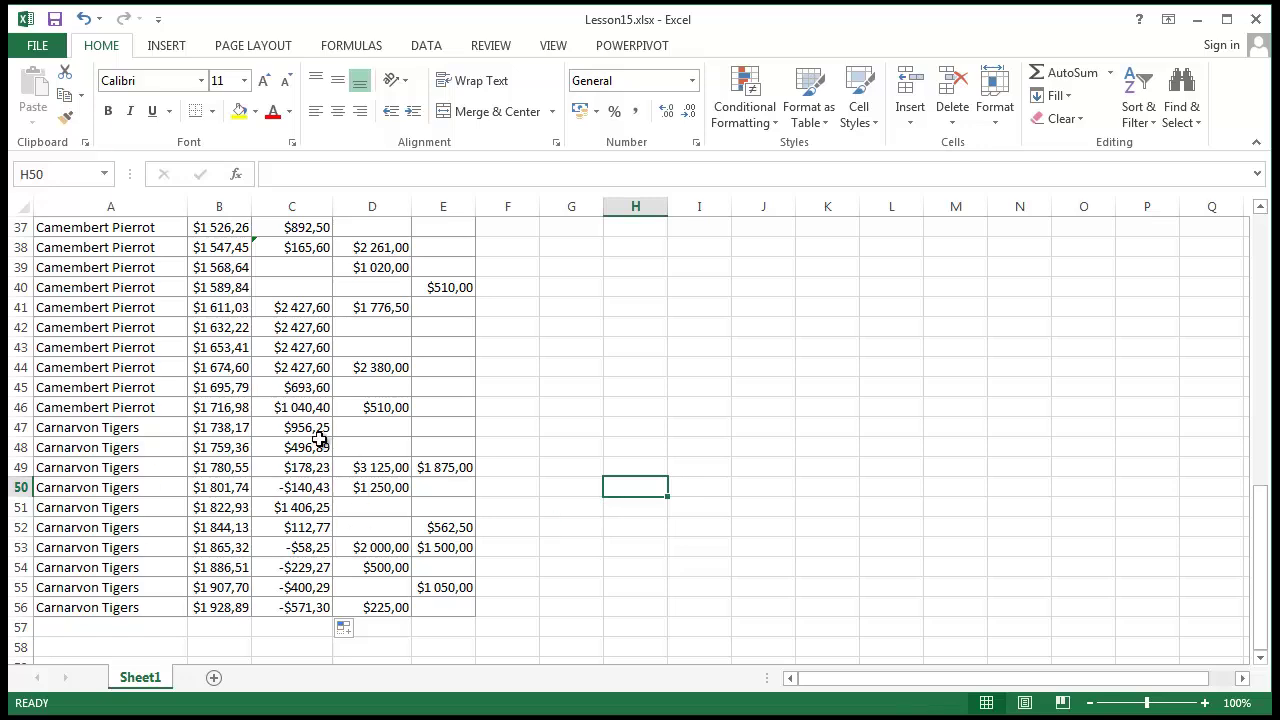
pyautogui.scroll(5, 350, 485)
pyautogui.scroll(-1, 332, 470)
pyautogui.moveTo(307, 353); pyautogui.dragTo(330, 530)
# Step: Fill column D's blank cells down to D56 by extending the trends from D22:D38 and D44:D50
pyautogui.moveTo(827, 527); pyautogui.dragTo(691, 509)
pyautogui.scroll(8, 509, 420)
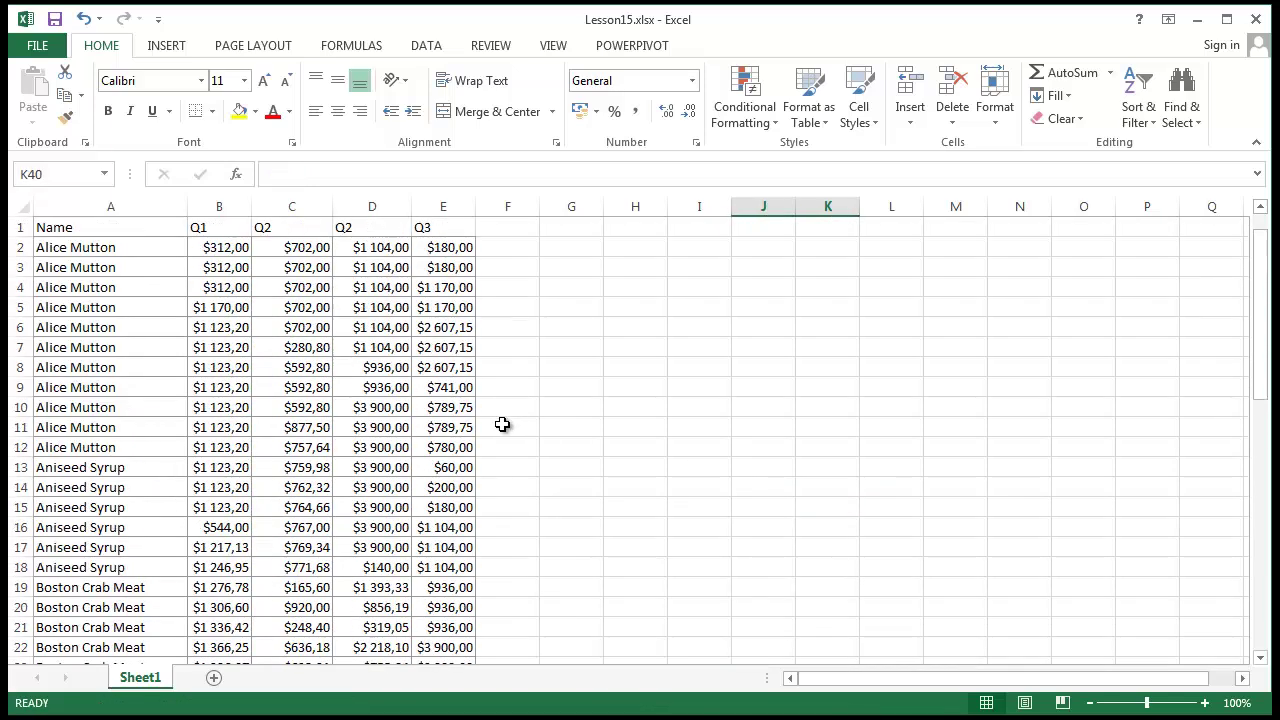
pyautogui.moveTo(388, 252); pyautogui.dragTo(375, 464)
pyautogui.scroll(3, 378, 465)
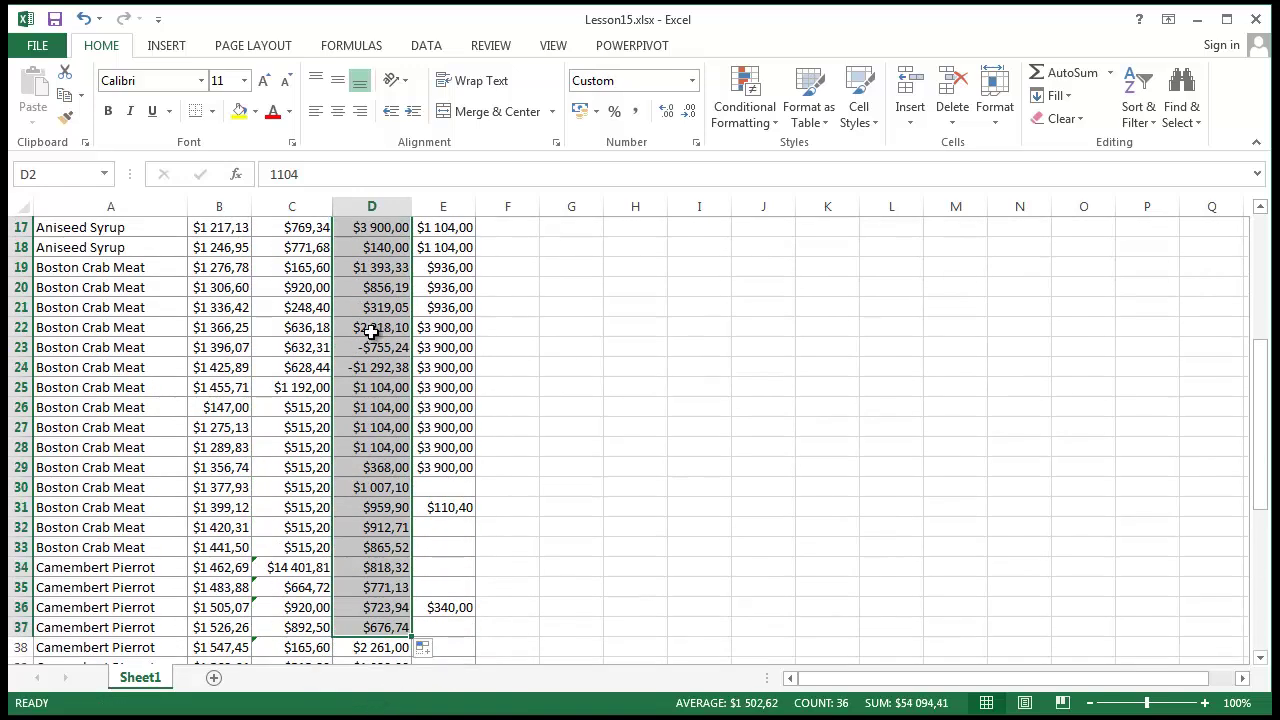
pyautogui.moveTo(371, 331); pyautogui.dragTo(381, 648)
pyautogui.scroll(-4, 421, 587)
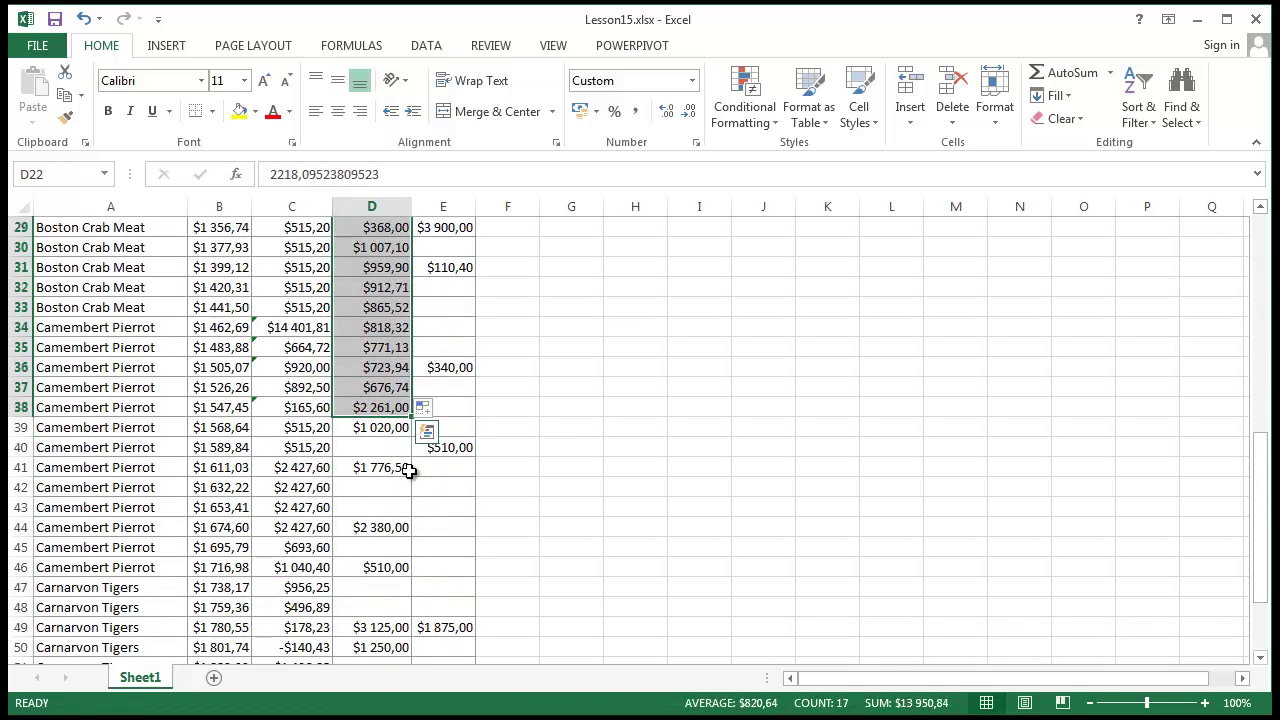
pyautogui.moveTo(413, 416); pyautogui.dragTo(405, 606)
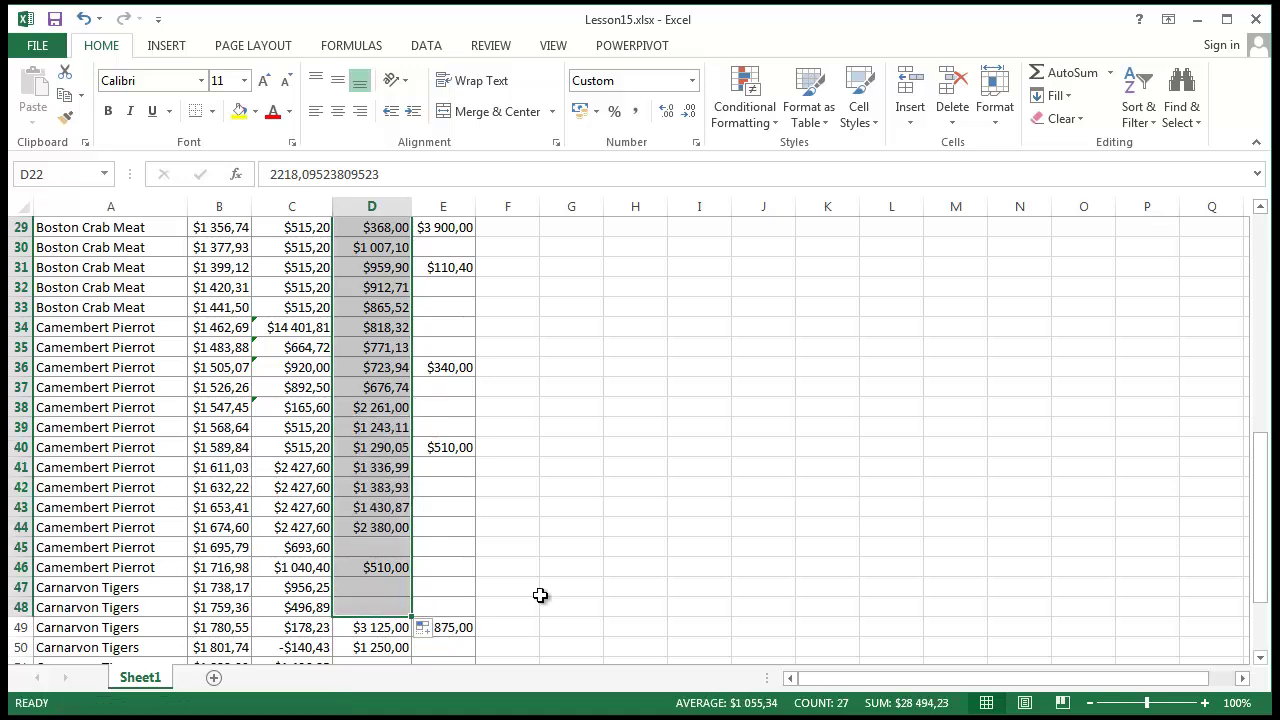
pyautogui.click(672, 530)
pyautogui.scroll(-5, 662, 535)
pyautogui.moveTo(393, 224); pyautogui.dragTo(419, 470)
pyautogui.click(827, 507)
# Step: Extend the Q3 series to row 32 and paste E5:E13's values into E33:E41
pyautogui.scroll(4, 654, 553)
pyautogui.scroll(6, 654, 553)
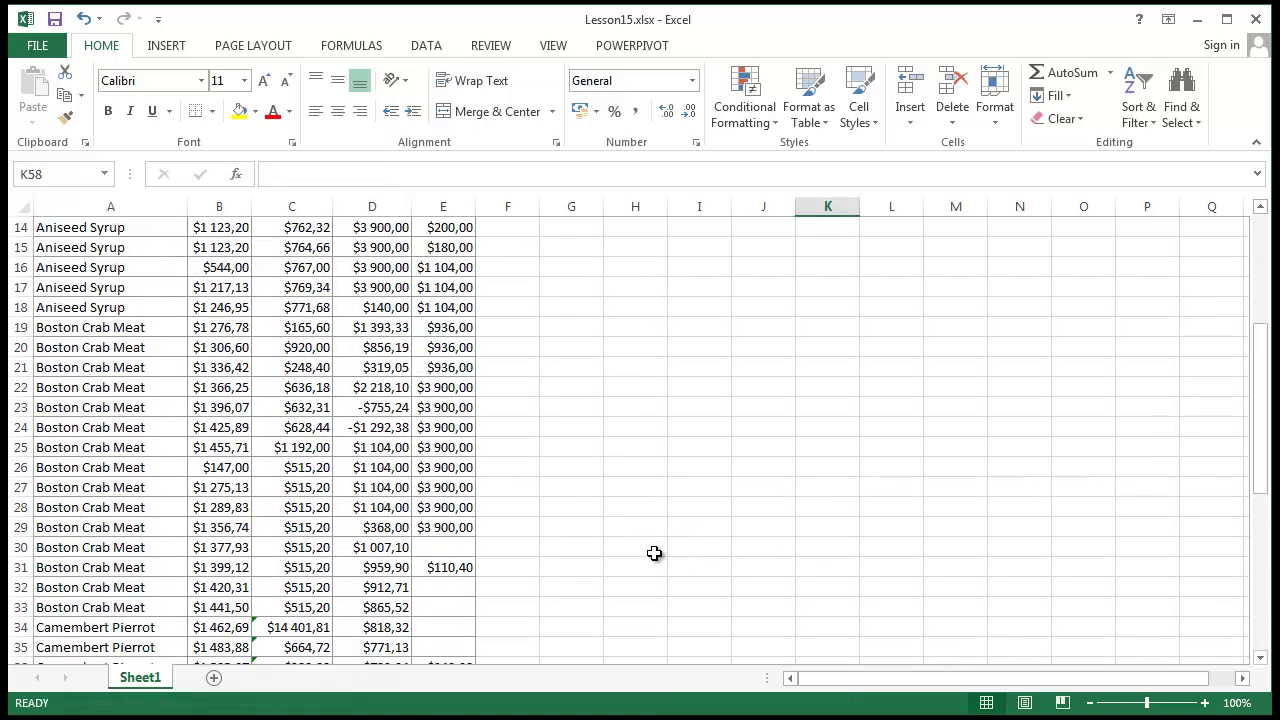
pyautogui.moveTo(431, 265); pyautogui.dragTo(458, 588)
pyautogui.scroll(-4, 614, 566)
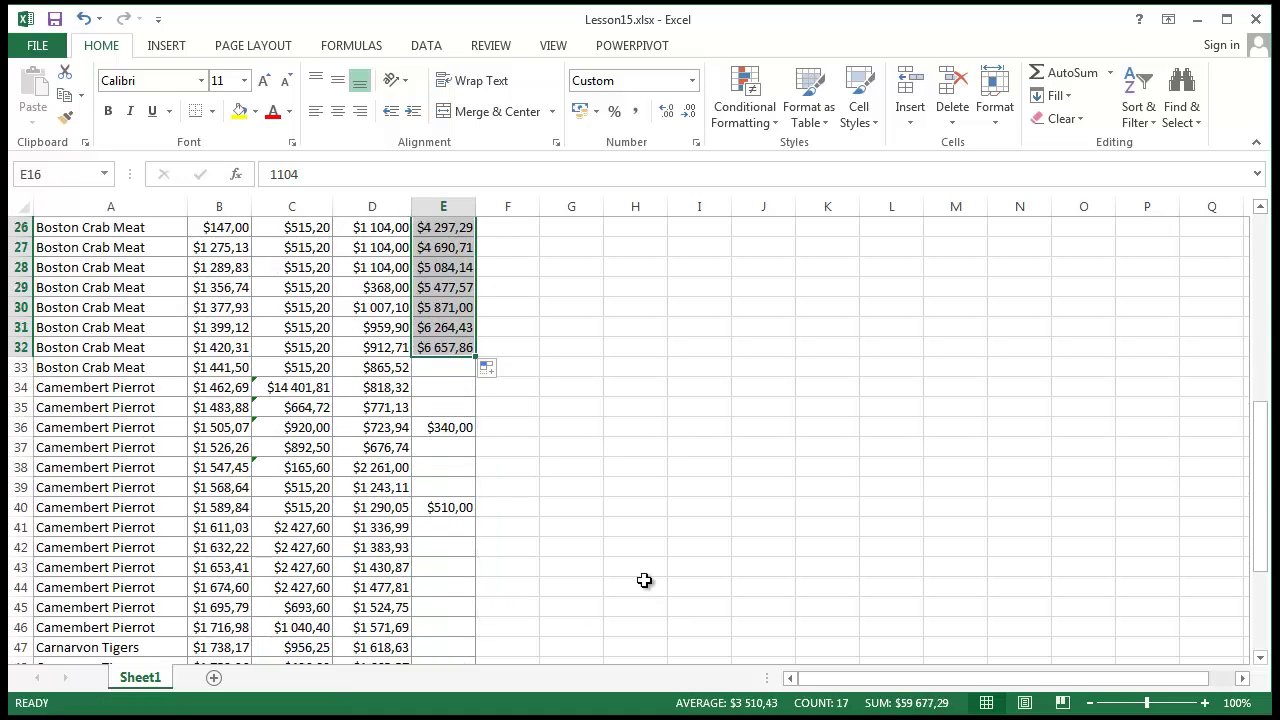
pyautogui.scroll(8, 479, 412)
pyautogui.moveTo(457, 306); pyautogui.dragTo(458, 483)
pyautogui.hotkey('ctrl', 'c')
pyautogui.scroll(-9, 458, 485)
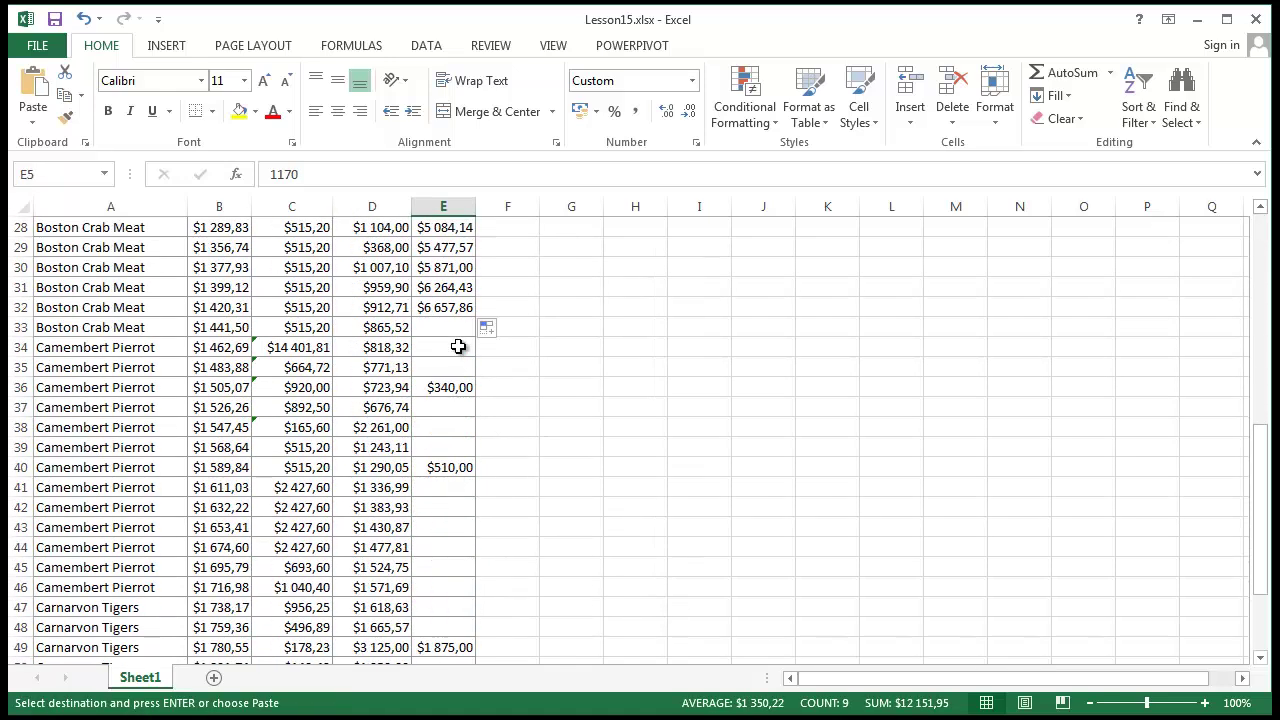
pyautogui.click(452, 328)
pyautogui.hotkey('ctrl', 'v')
# Step: Fill E47:E48 with $1 875,00, extend E52:E56 upward to E42, and autofit column E
pyautogui.scroll(-3, 560, 415)
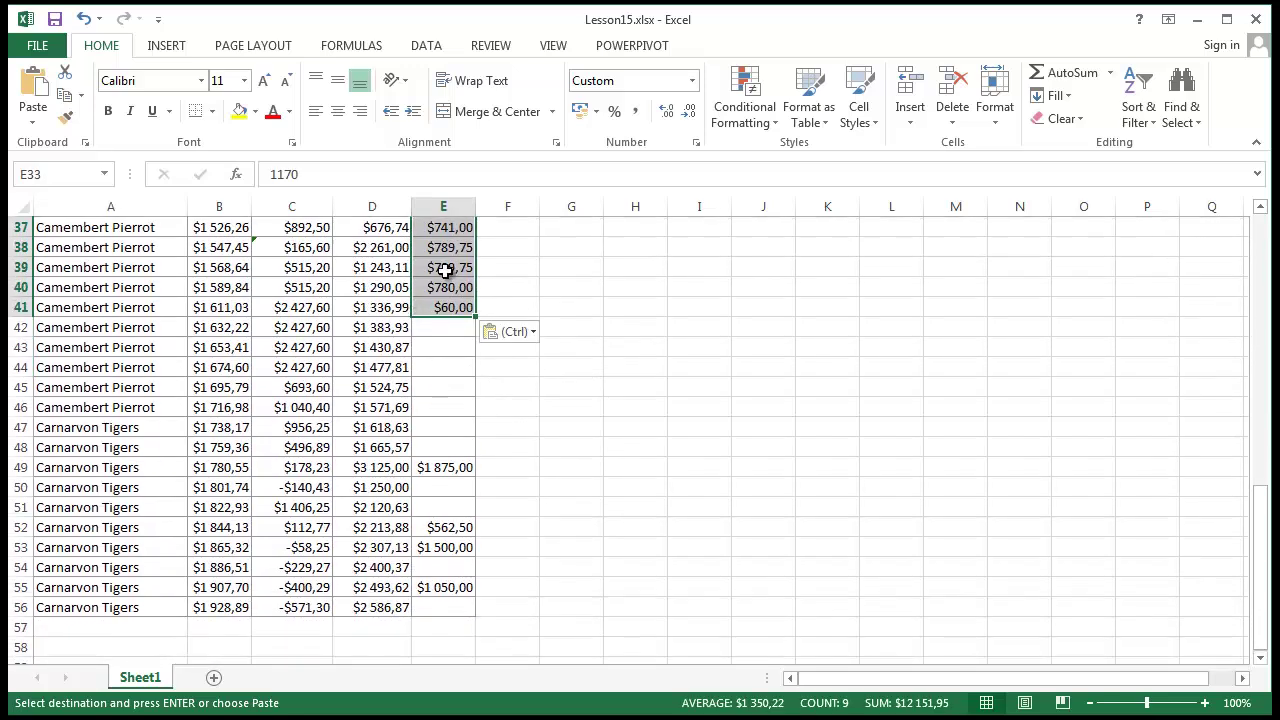
pyautogui.click(454, 469)
pyautogui.moveTo(477, 478); pyautogui.dragTo(470, 430)
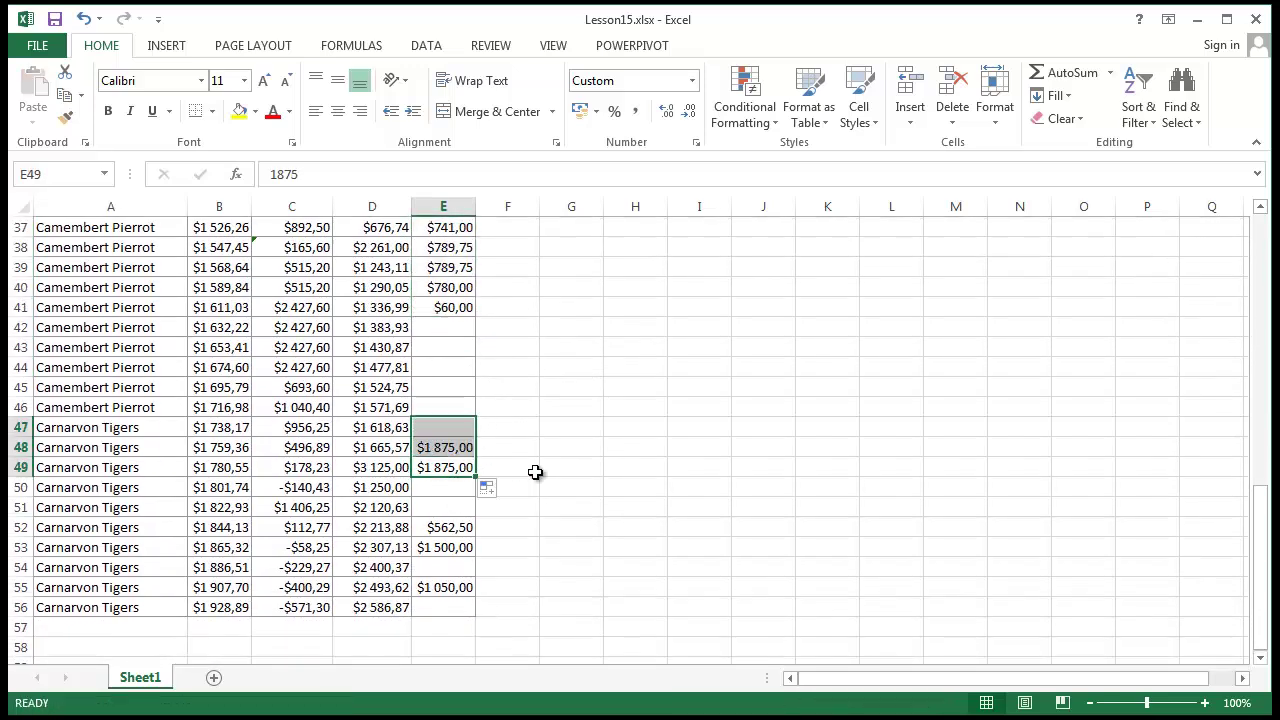
pyautogui.click(571, 487)
pyautogui.moveTo(450, 527); pyautogui.dragTo(466, 576)
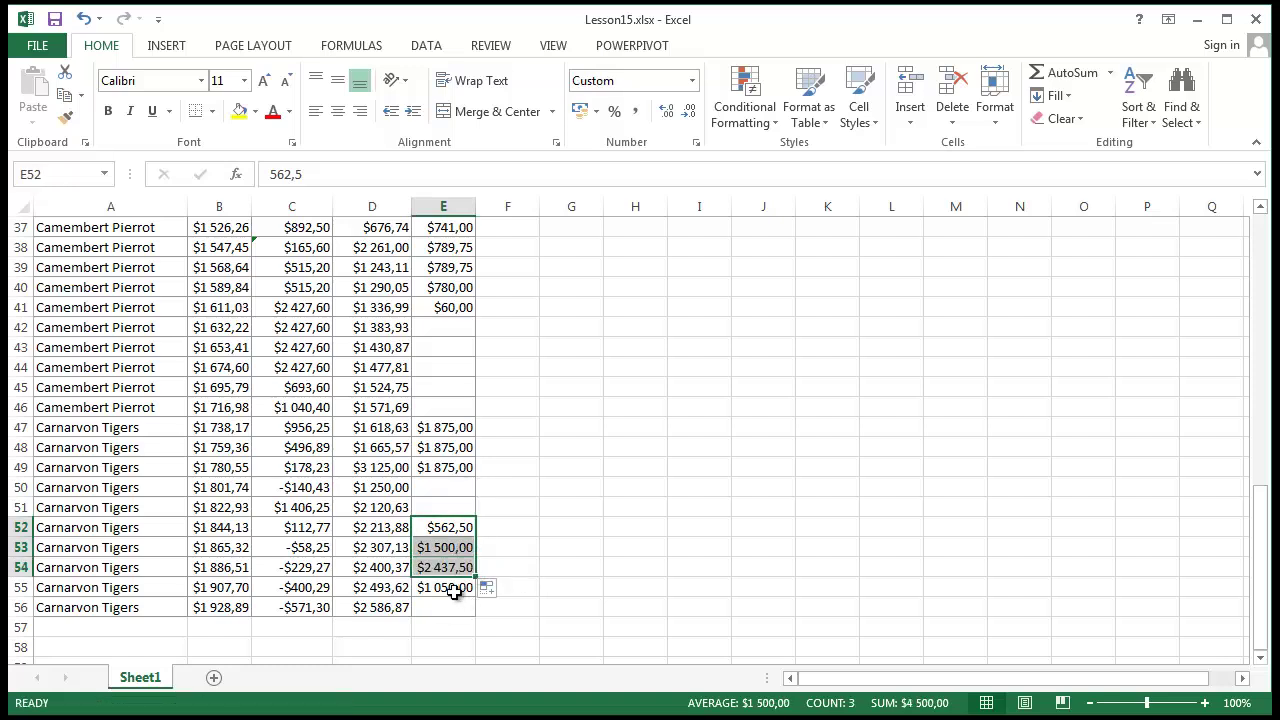
pyautogui.click(460, 507)
pyautogui.moveTo(460, 530)
pyautogui.mouseDown()
pyautogui.moveTo(452, 588)
pyautogui.moveTo(478, 600)
pyautogui.moveTo(456, 620)
pyautogui.moveTo(443, 523)
pyautogui.mouseUp()
pyautogui.click(669, 608)
pyautogui.click(446, 603)
pyautogui.click(450, 604)
pyautogui.moveTo(477, 617); pyautogui.dragTo(435, 326)
pyautogui.click(889, 446)
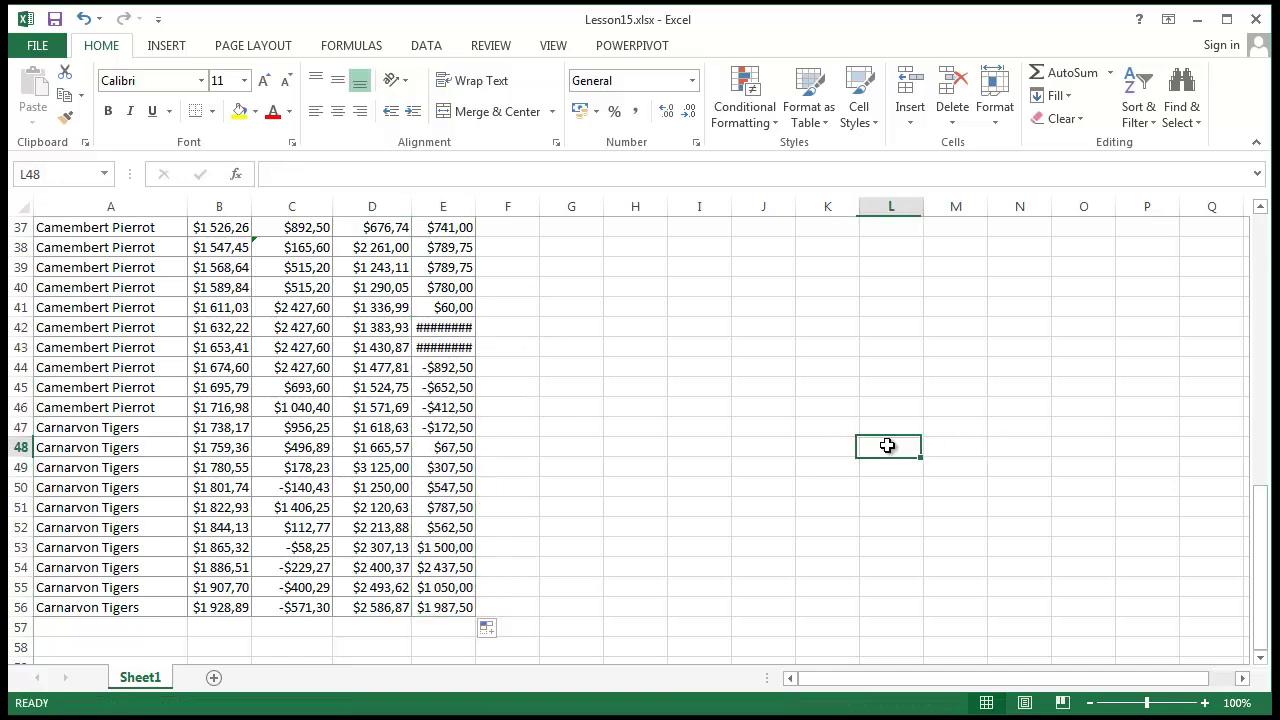
pyautogui.doubleClick(478, 206)
pyautogui.click(650, 505)
pyautogui.scroll(7, 584, 573)
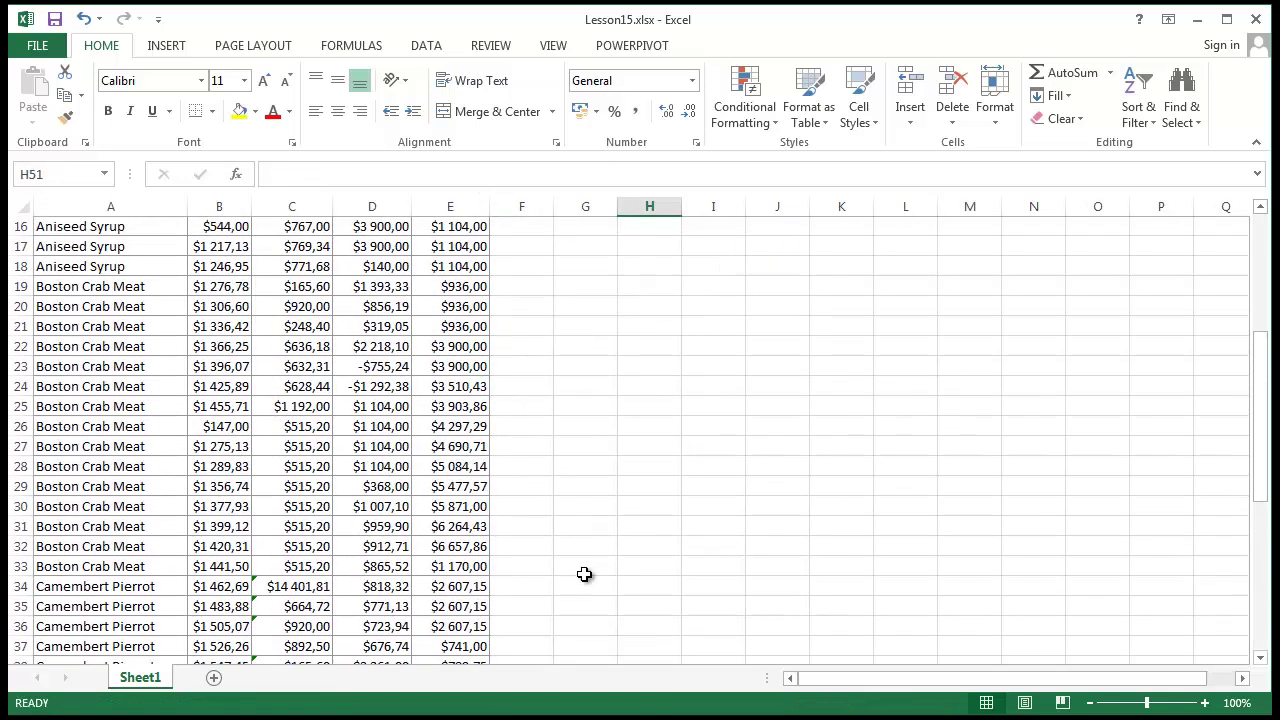
pyautogui.scroll(5, 600, 575)
pyautogui.scroll(-13, 660, 560)
pyautogui.scroll(6, 681, 550)
pyautogui.scroll(7, 680, 550)
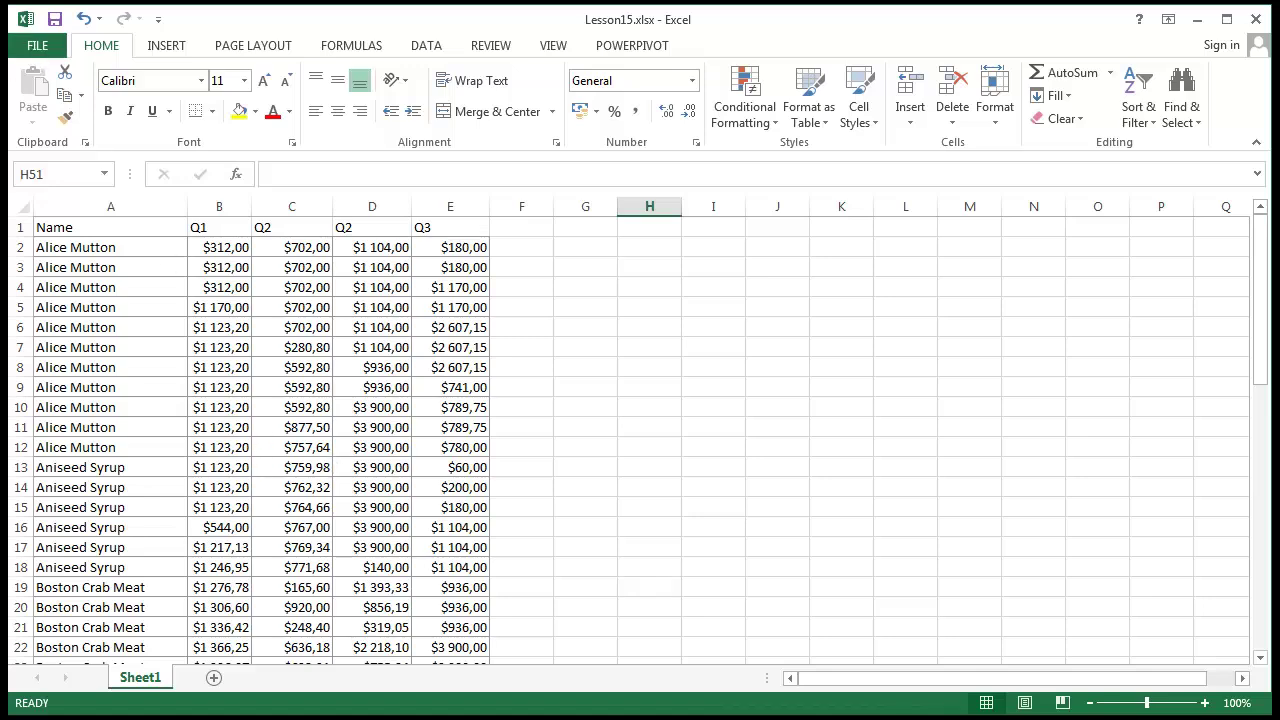
# Step: Review Sheet1's two-page print preview and return to the worksheet
pyautogui.click(37, 45)
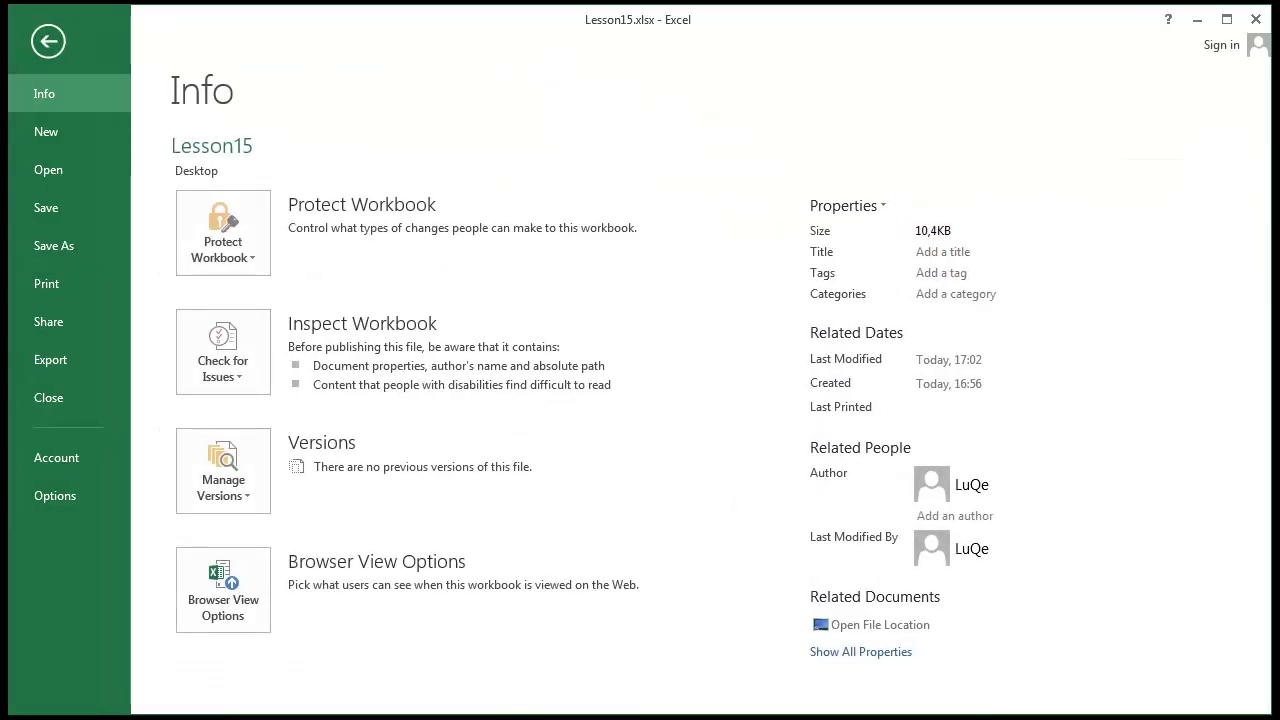
pyautogui.click(83, 290)
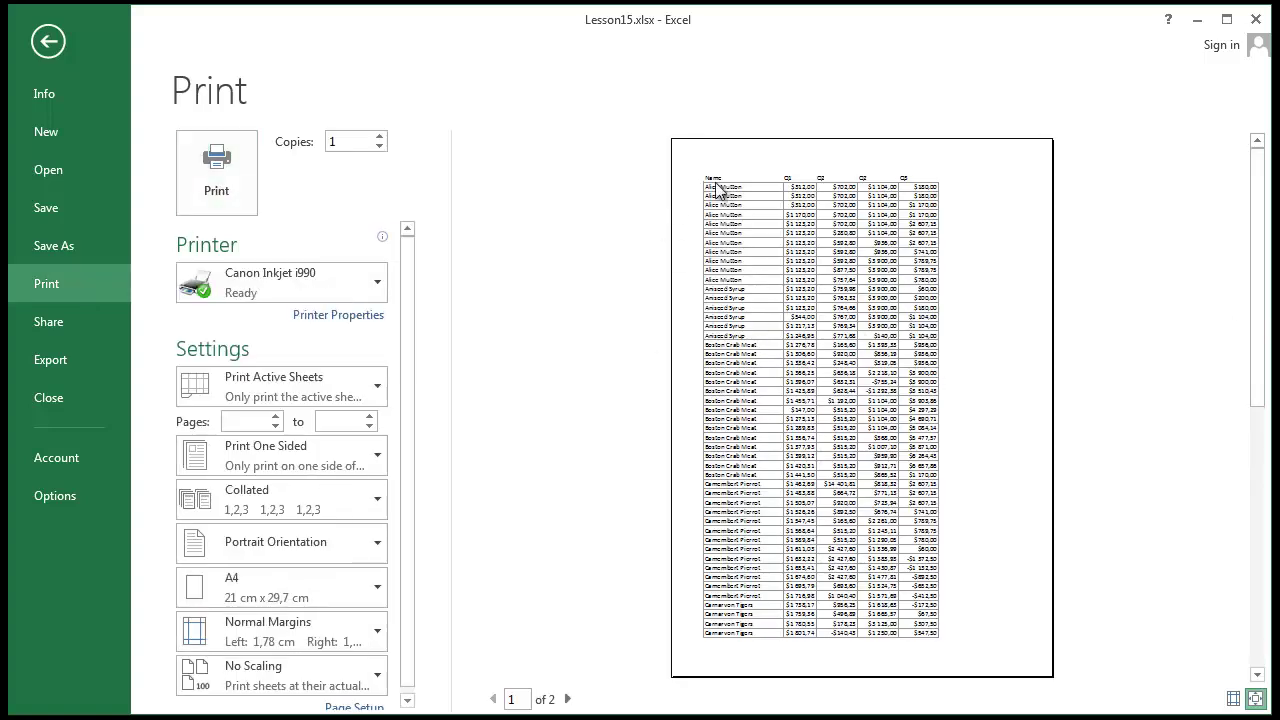
pyautogui.scroll(-1, 822, 355)
pyautogui.scroll(1, 822, 355)
pyautogui.click(47, 41)
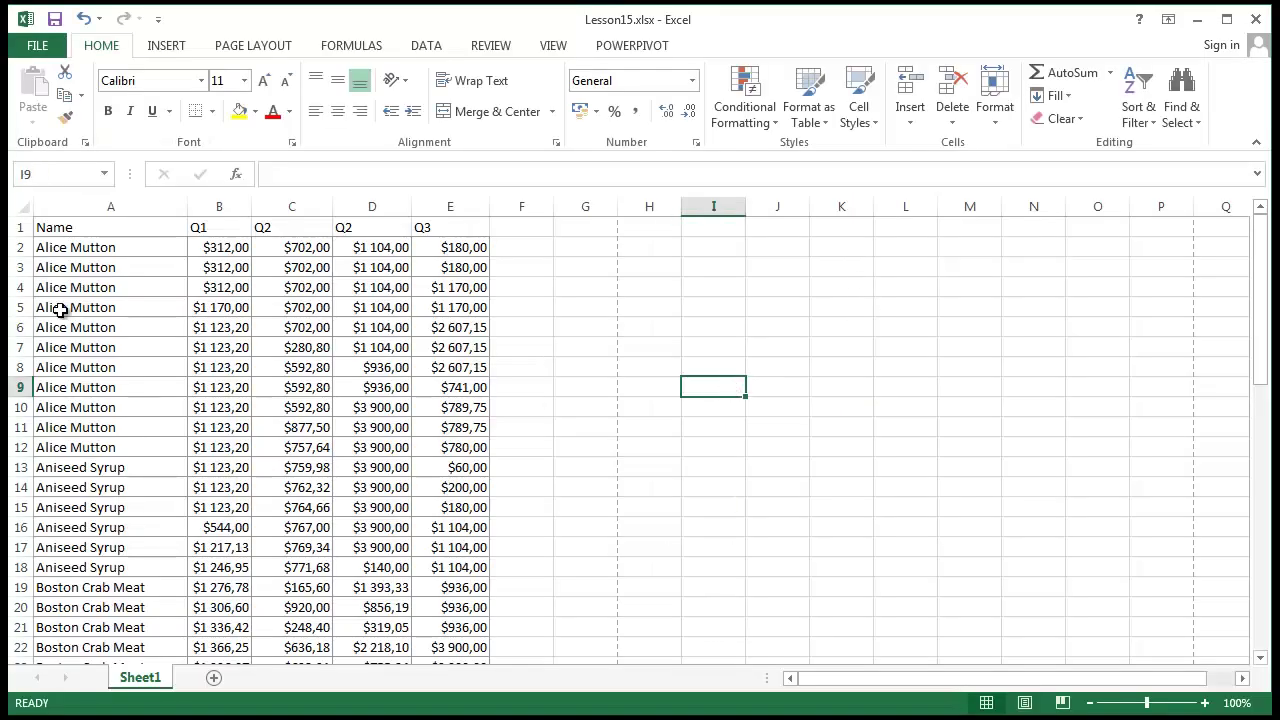
# Step: Try border styles on header row A1:E1, ending with a thick box border
pyautogui.moveTo(65, 230); pyautogui.dragTo(465, 230)
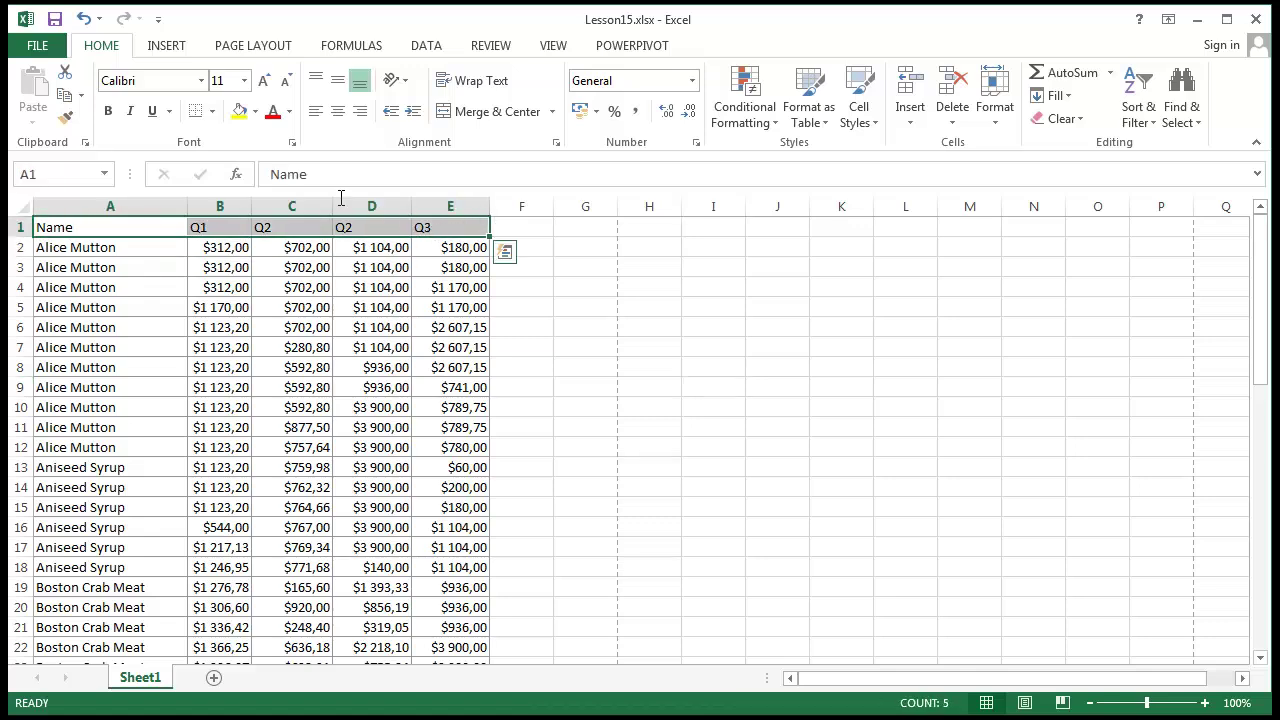
pyautogui.click(213, 112)
pyautogui.click(300, 354)
pyautogui.click(737, 432)
pyautogui.moveTo(427, 234); pyautogui.dragTo(45, 230)
pyautogui.click(212, 112)
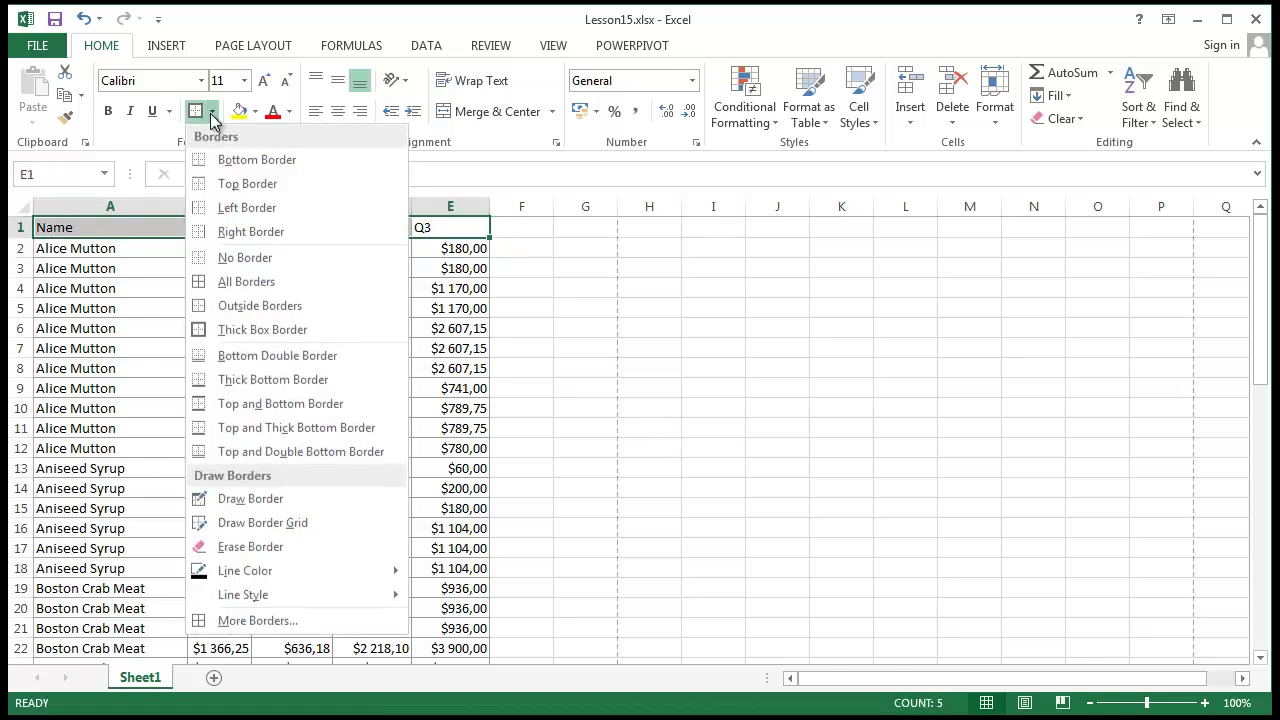
pyautogui.click(257, 283)
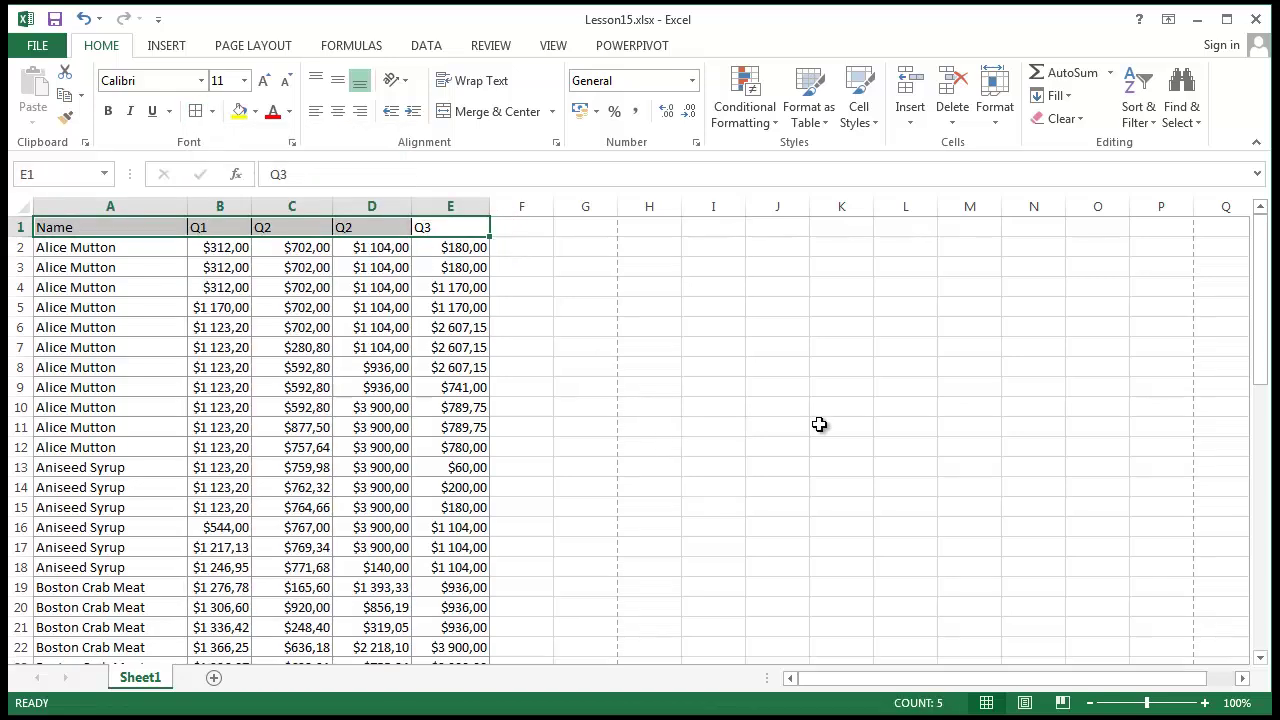
pyautogui.click(818, 425)
pyautogui.moveTo(462, 230); pyautogui.dragTo(118, 229)
pyautogui.click(212, 111)
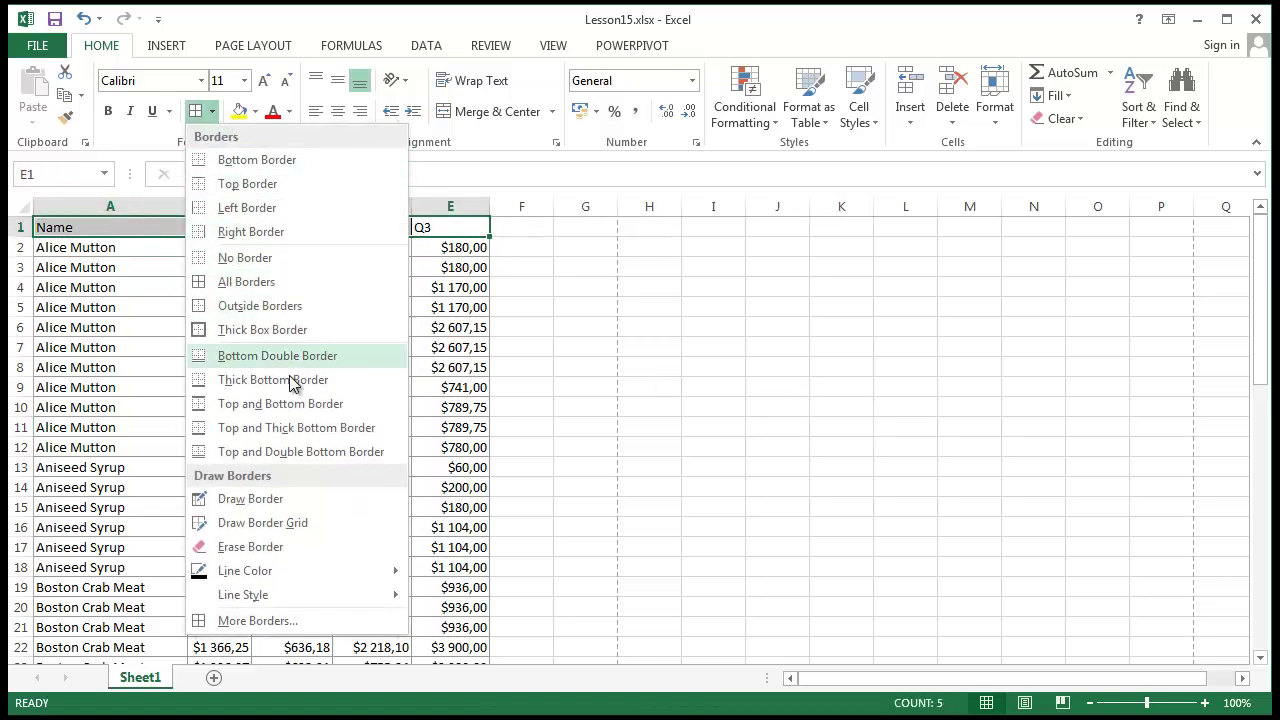
pyautogui.click(232, 330)
pyautogui.click(771, 304)
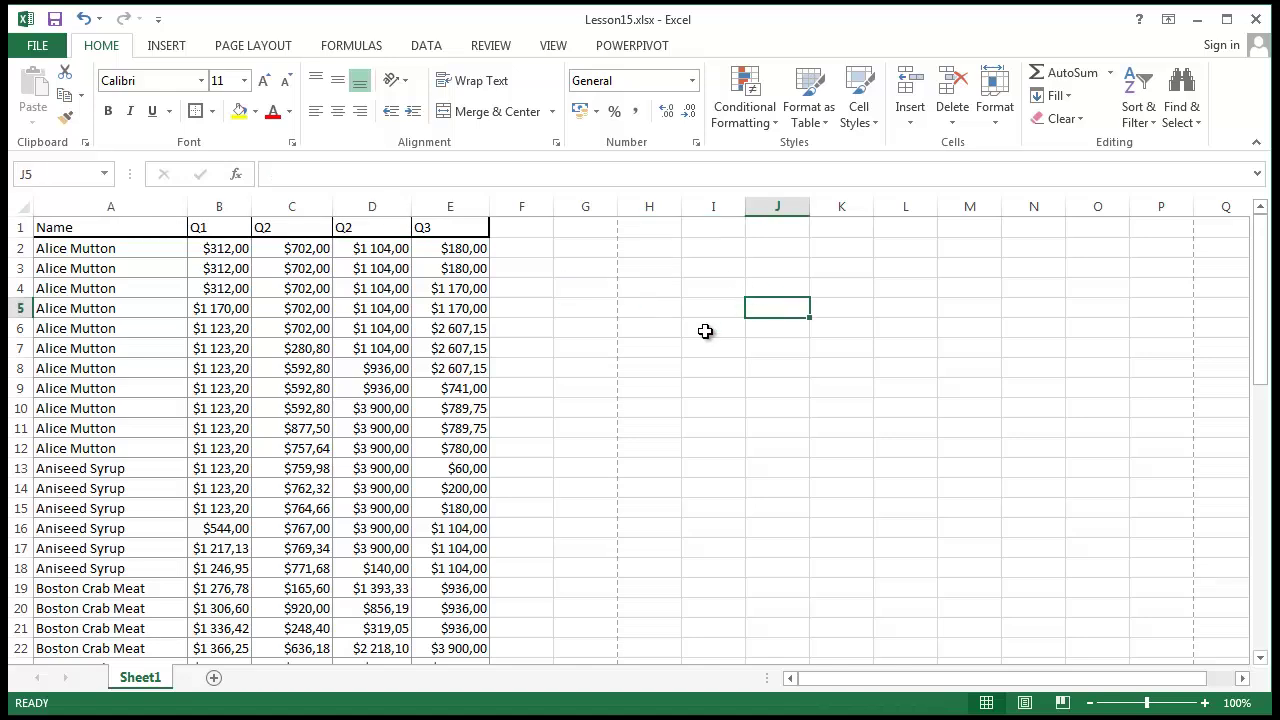
# Step: Apply All Borders to A2:E56 and reapply a thick box border to A1:E1
pyautogui.moveTo(62, 250); pyautogui.dragTo(471, 623)
pyautogui.click(212, 111)
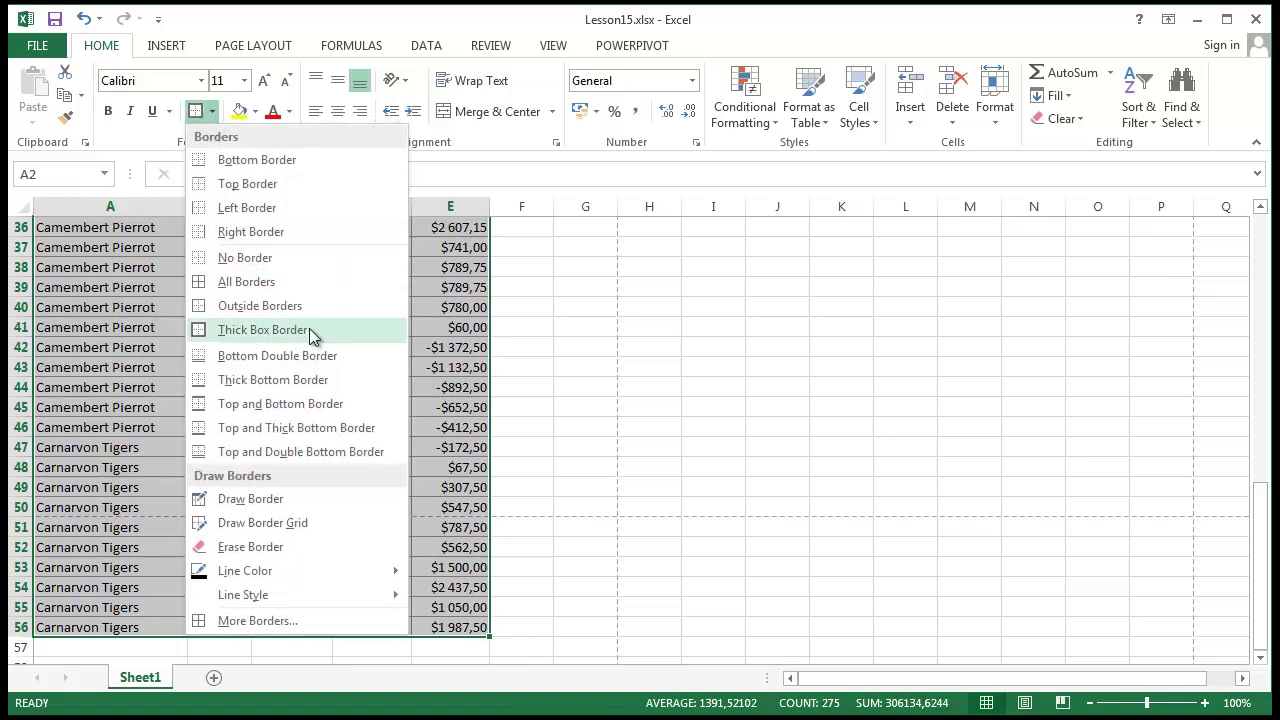
pyautogui.click(246, 281)
pyautogui.scroll(12, 886, 340)
pyautogui.click(888, 345)
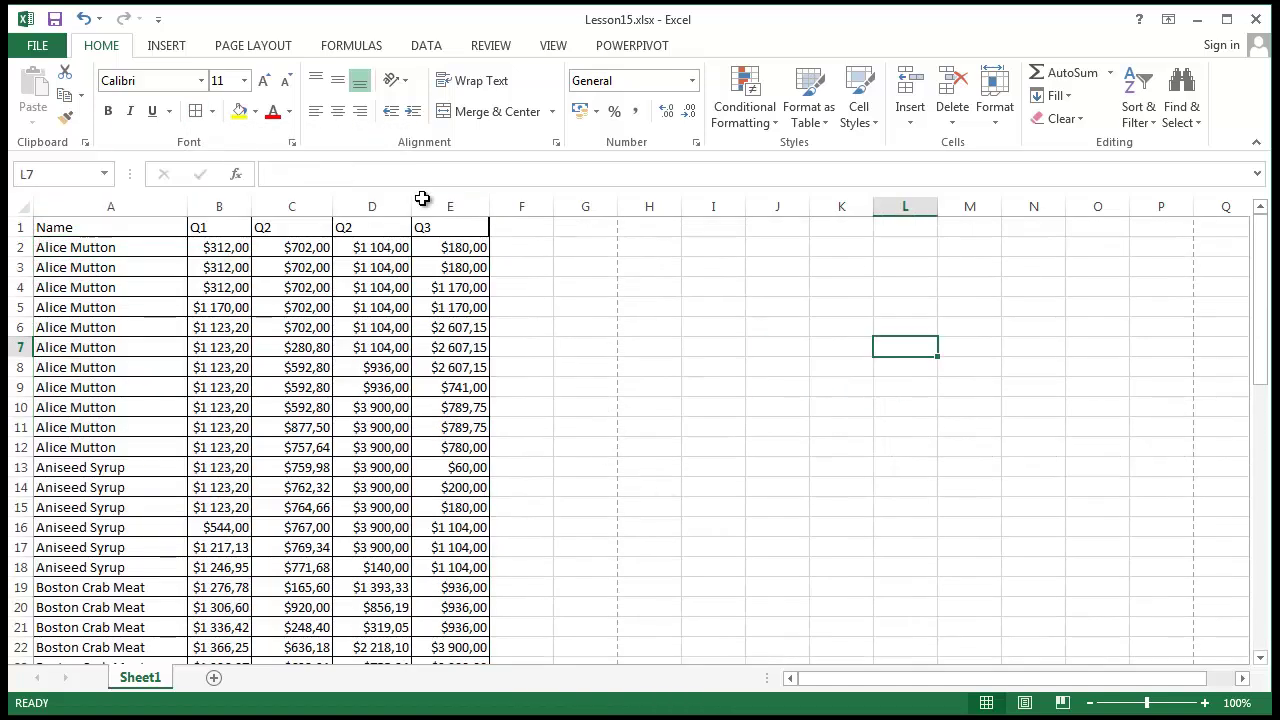
pyautogui.moveTo(445, 227); pyautogui.dragTo(50, 229)
pyautogui.click(213, 112)
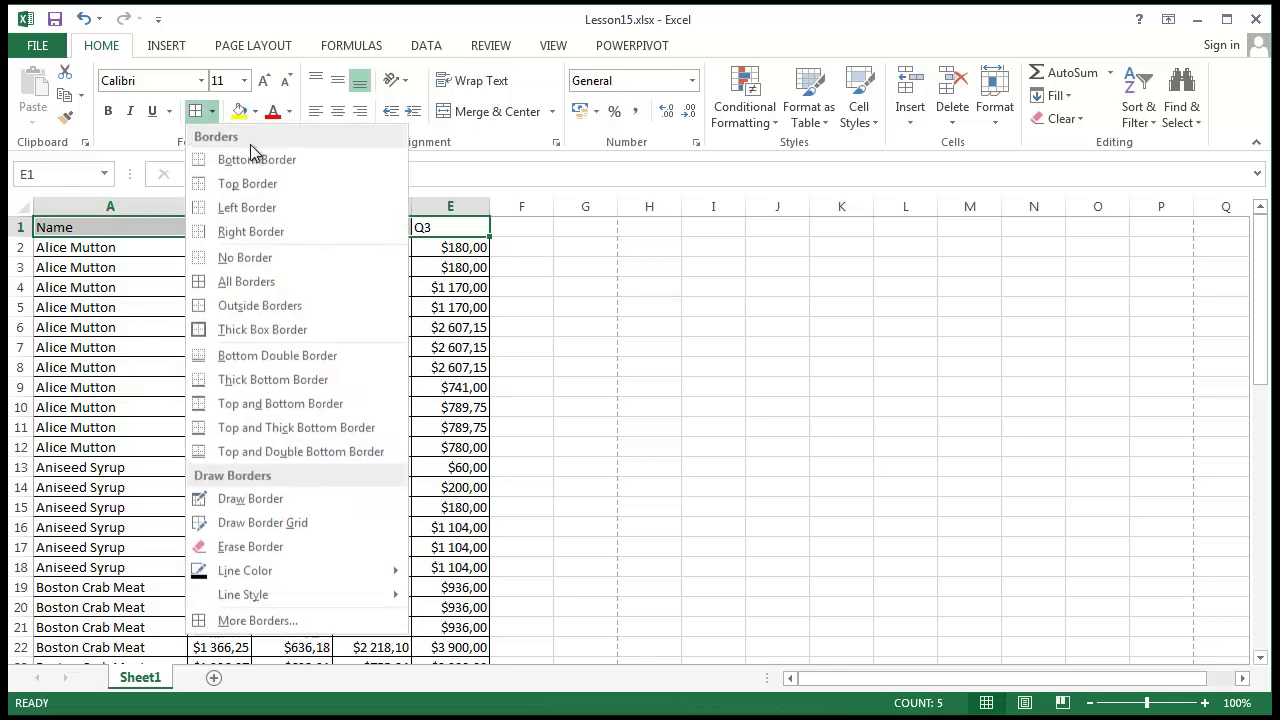
pyautogui.click(262, 329)
pyautogui.click(775, 388)
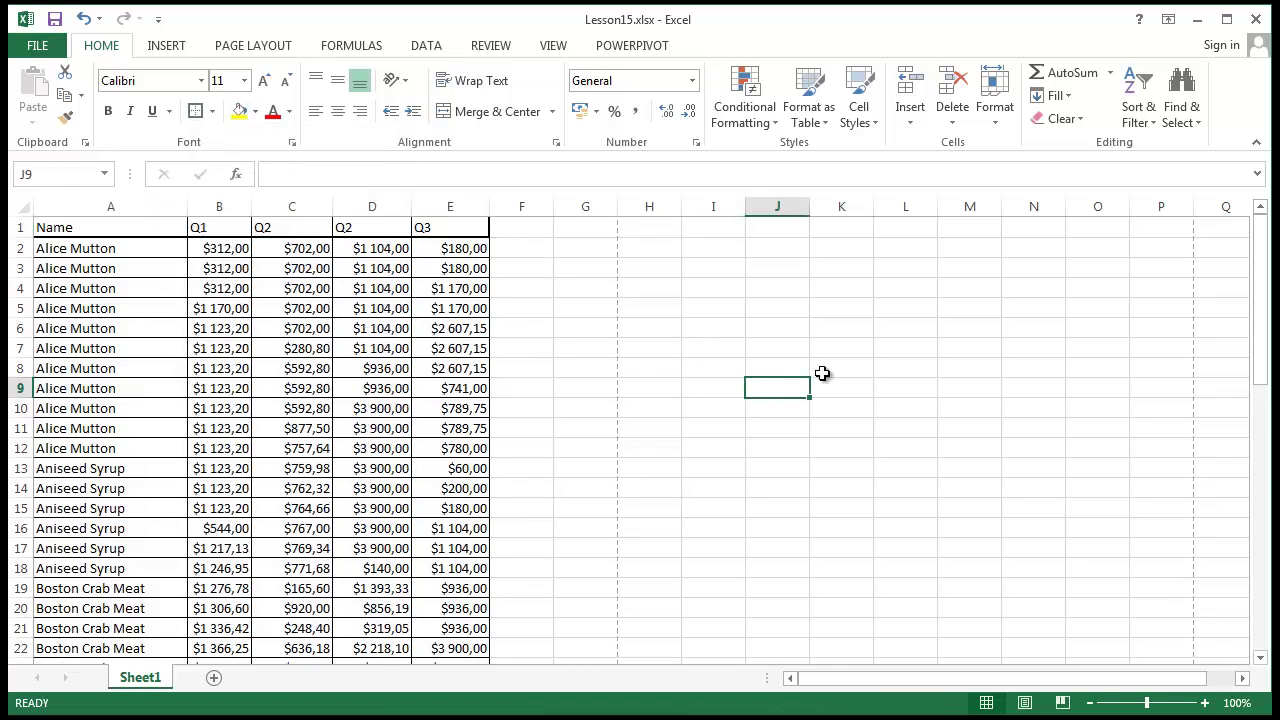
pyautogui.moveTo(100, 226); pyautogui.dragTo(446, 232)
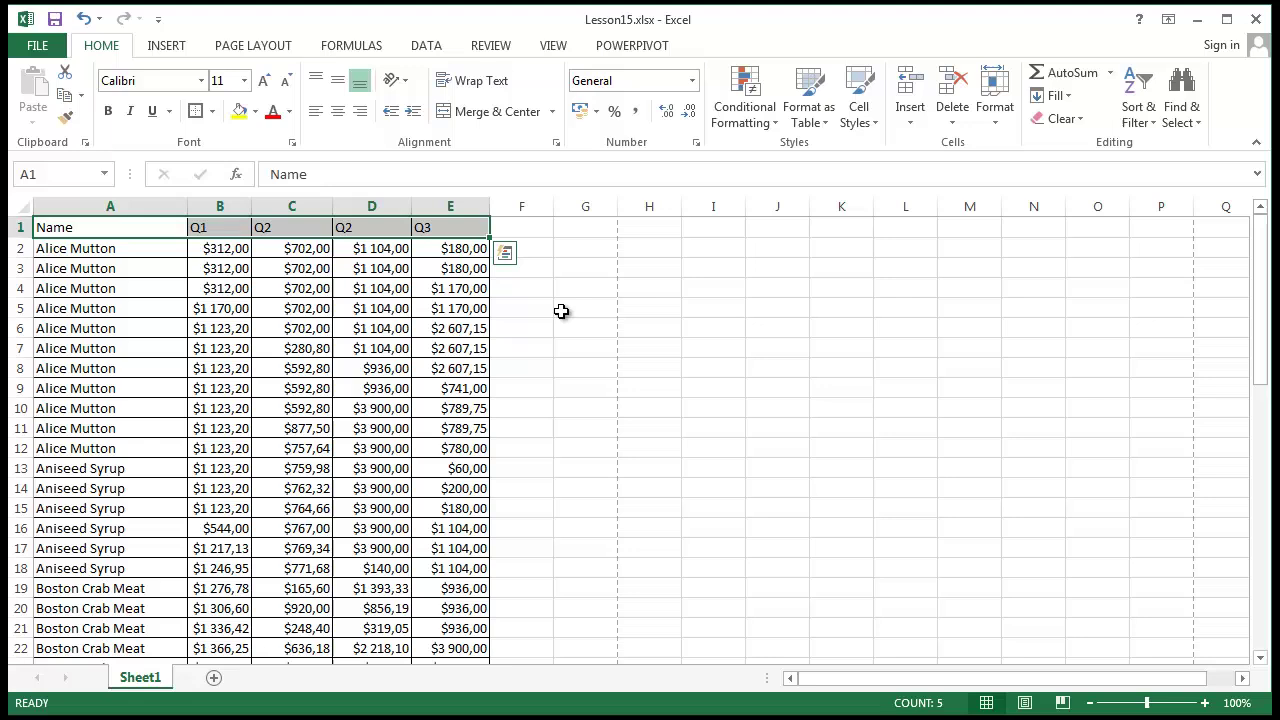
# Step: Give header row A1:E1 a Blue, Accent 1 fill
pyautogui.click(123, 329)
pyautogui.moveTo(77, 230); pyautogui.dragTo(449, 232)
pyautogui.click(256, 112)
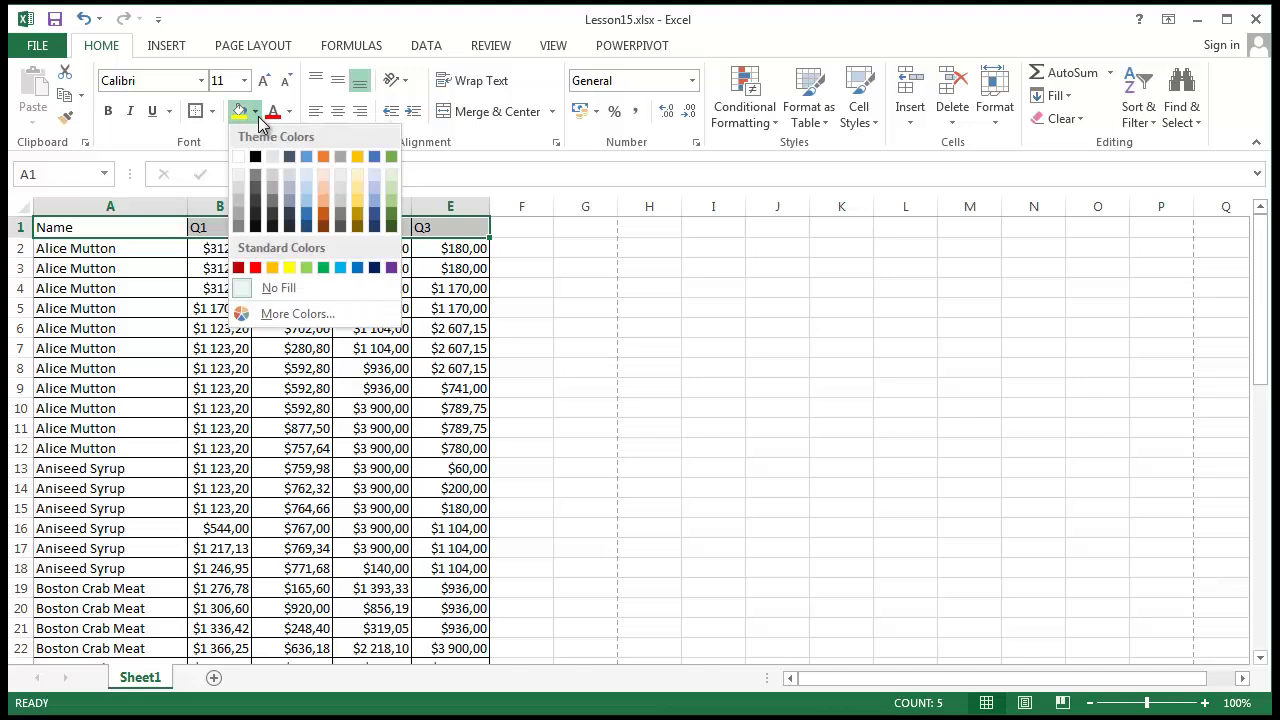
pyautogui.click(305, 158)
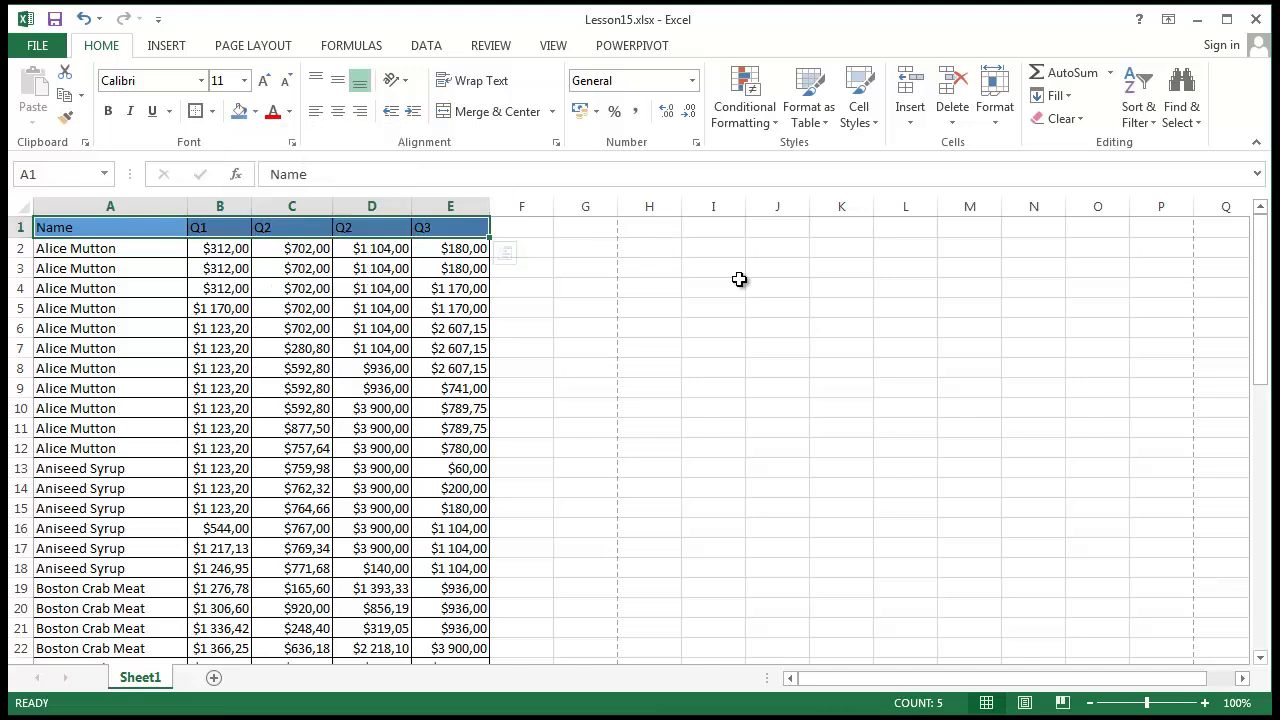
pyautogui.click(713, 287)
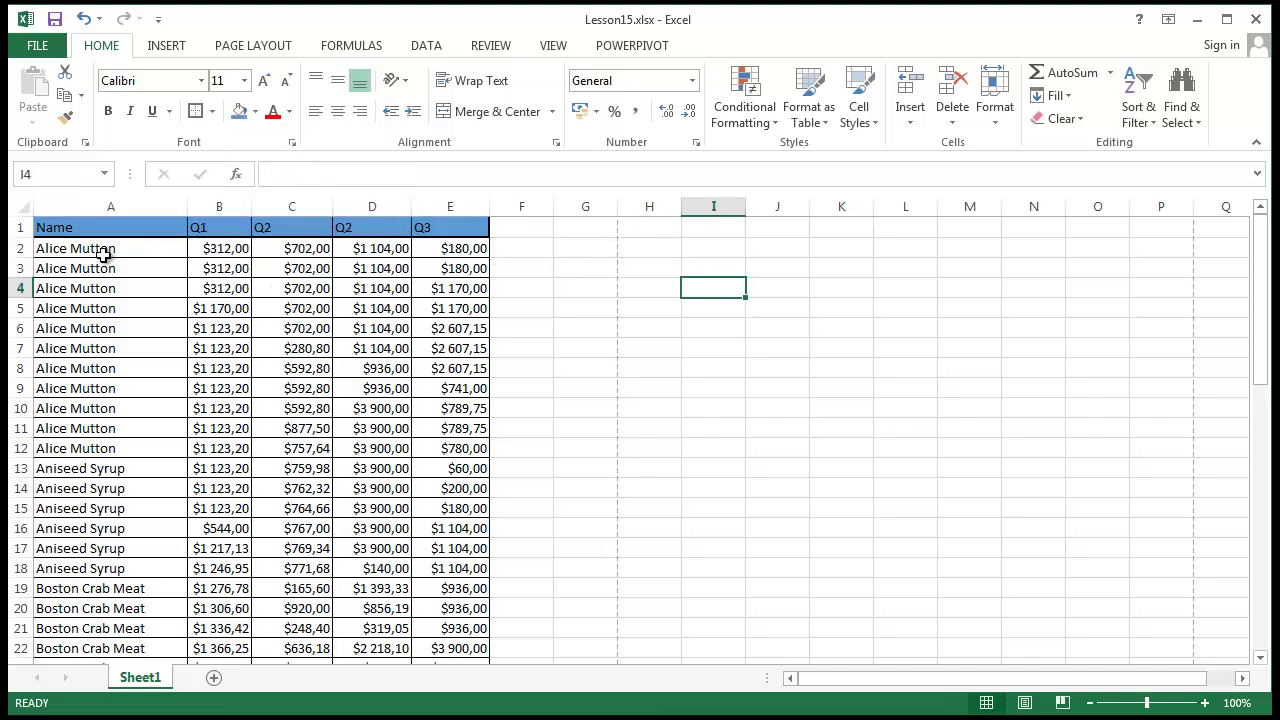
pyautogui.moveTo(103, 254); pyautogui.dragTo(157, 568)
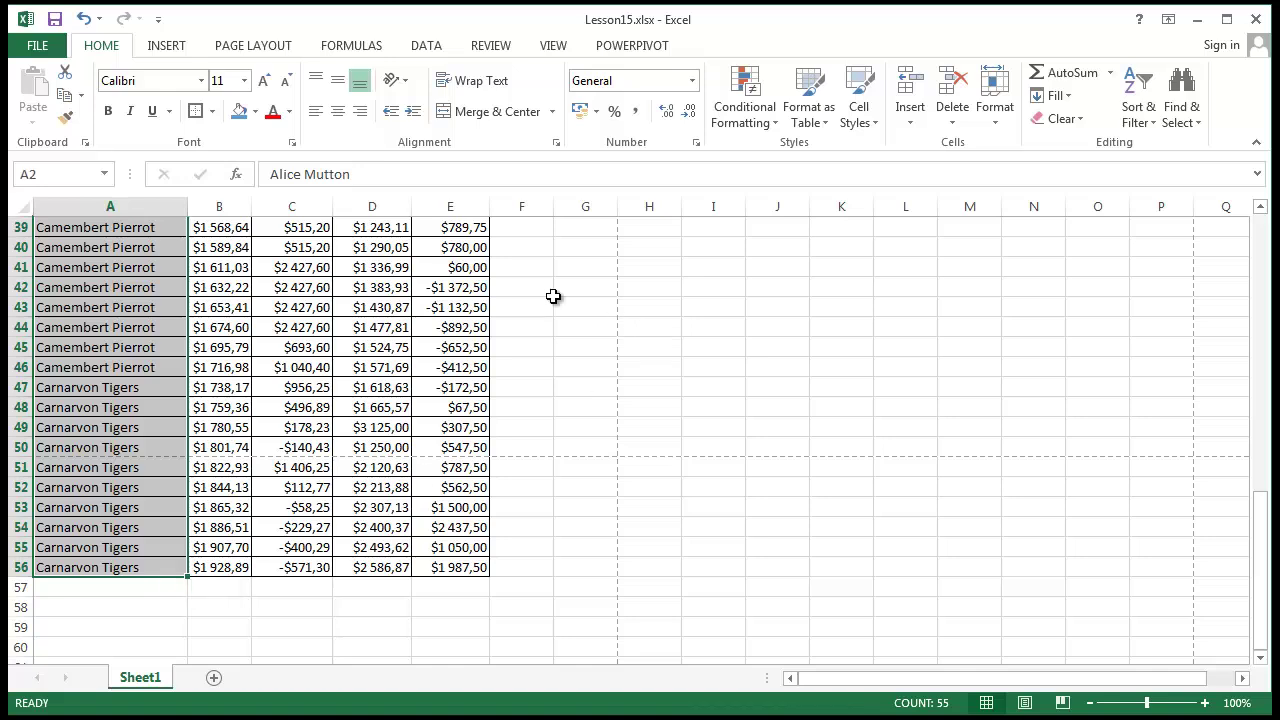
# Step: Give the product names in A2:A56 a light green fill
pyautogui.click(256, 111)
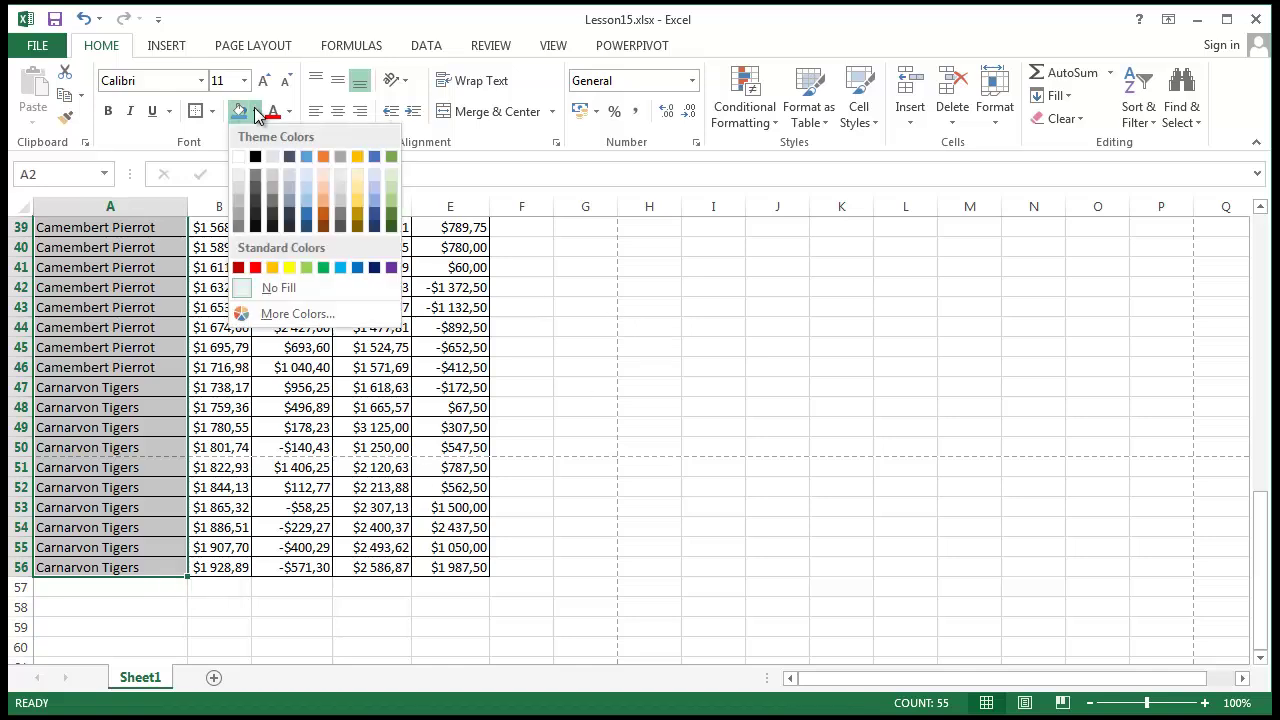
pyautogui.click(305, 267)
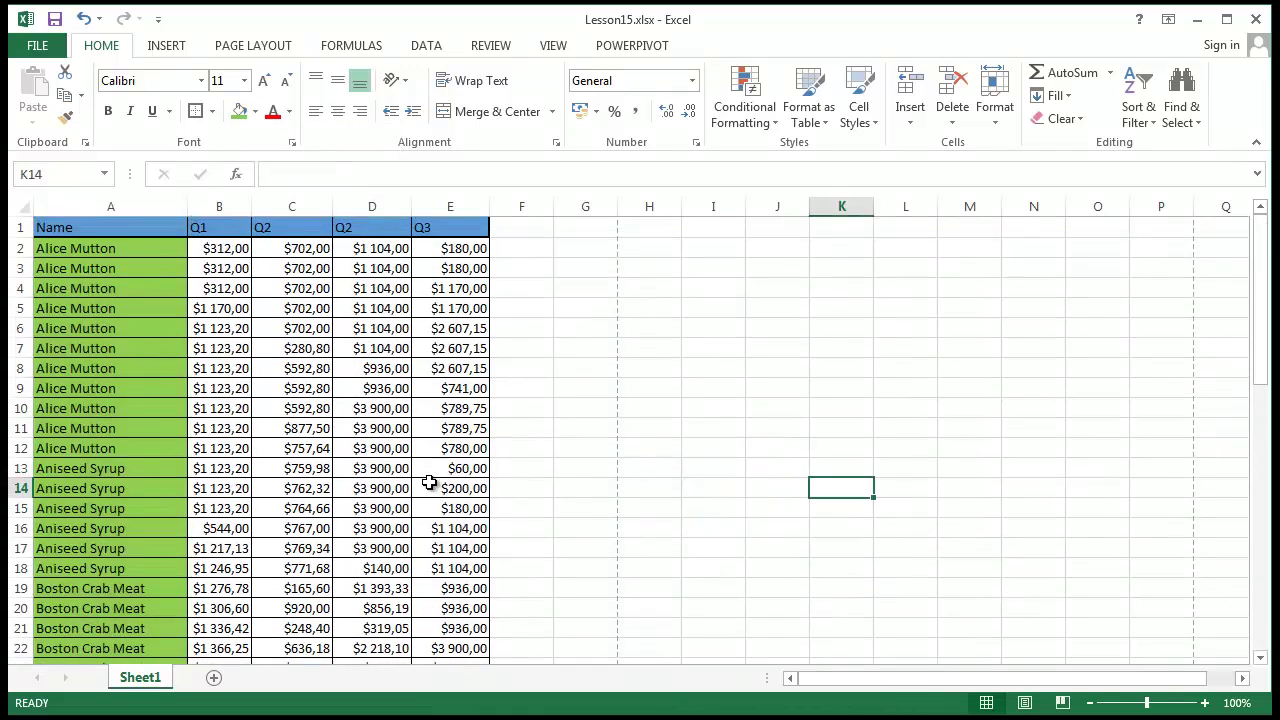
pyautogui.press('Right')
pyautogui.press('Right')
pyautogui.press('Right')
pyautogui.press('Right')
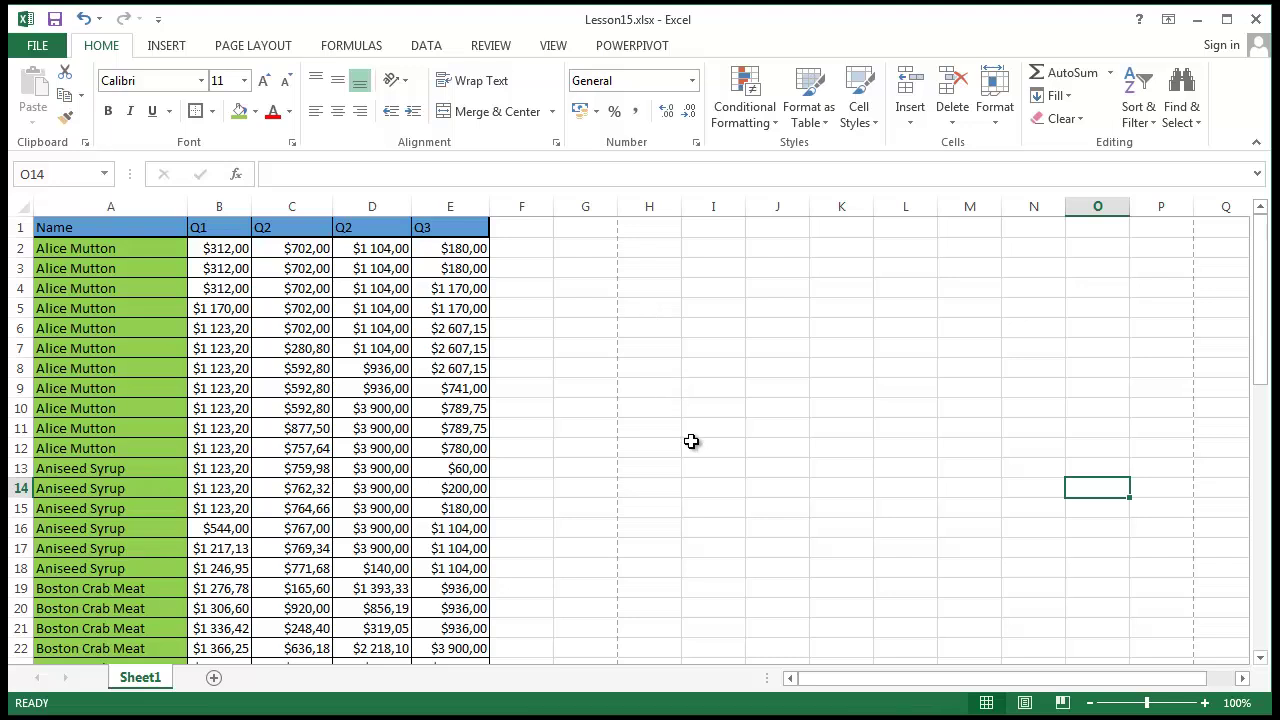
pyautogui.click(686, 369)
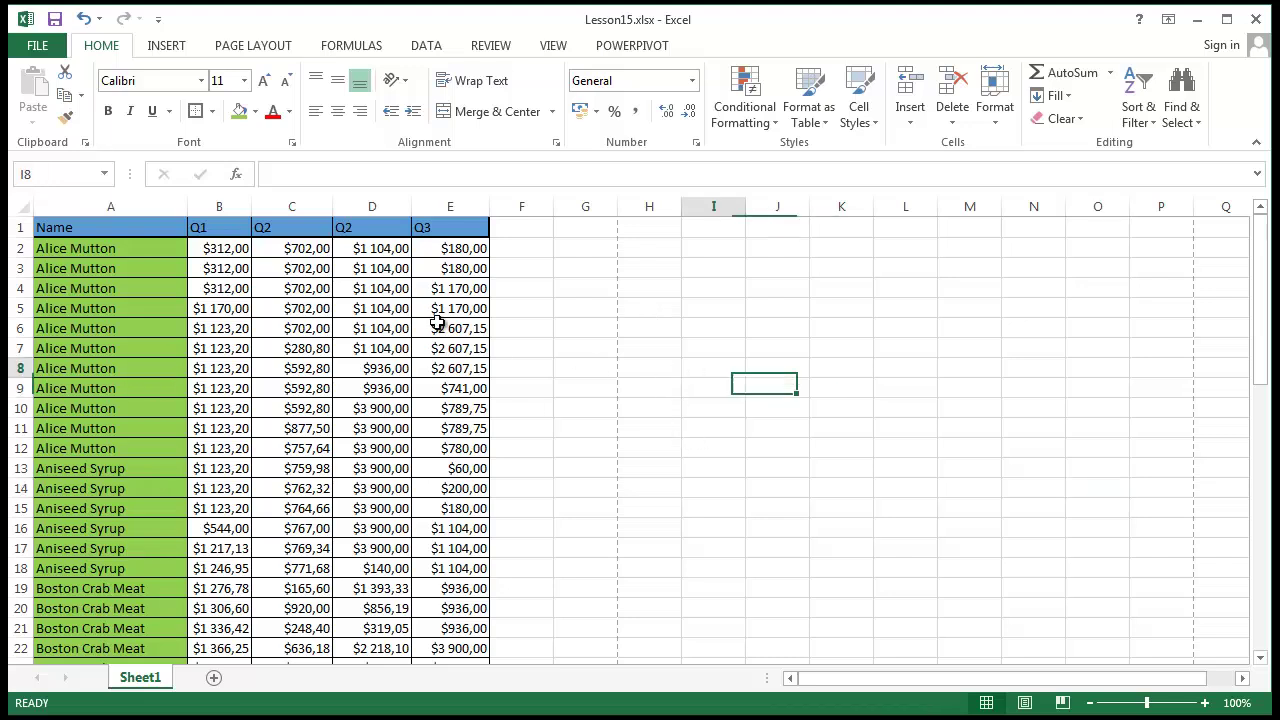
pyautogui.click(424, 46)
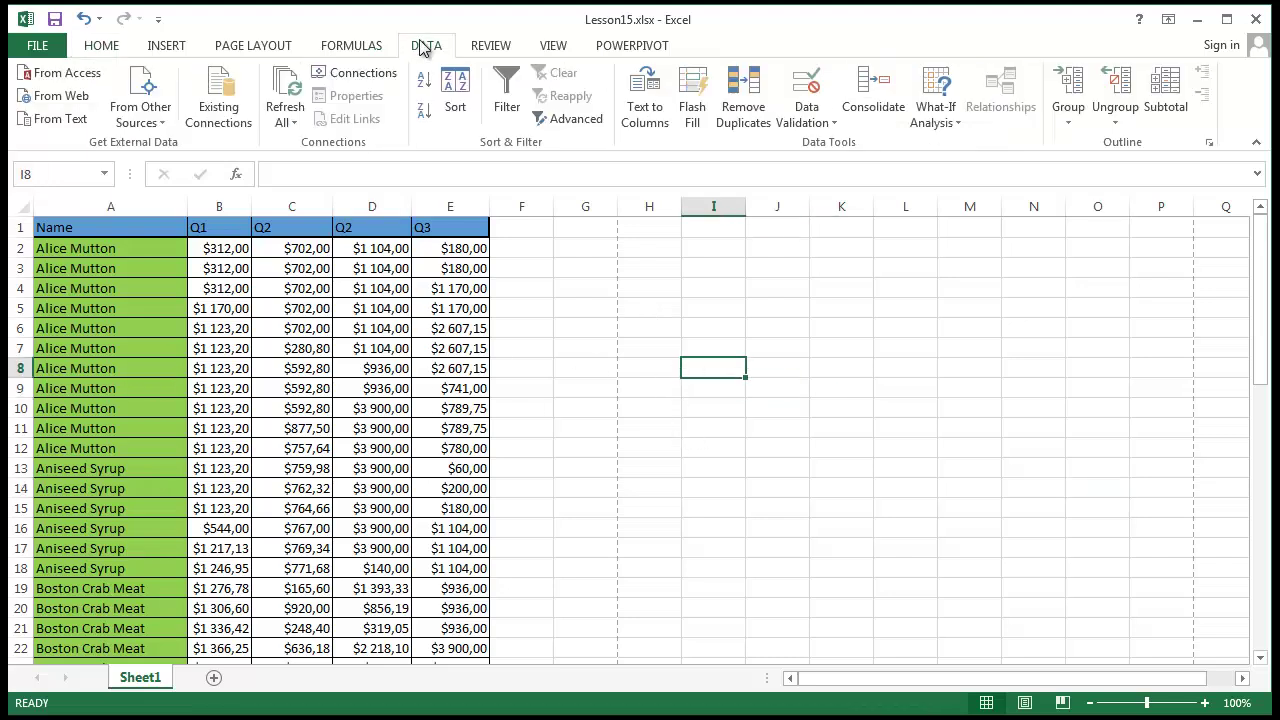
# Step: Group Alice Mutton rows 2–11 into an outline group
pyautogui.click(19, 251)
pyautogui.moveTo(19, 281); pyautogui.dragTo(22, 448)
pyautogui.moveTo(110, 368); pyautogui.dragTo(110, 348)
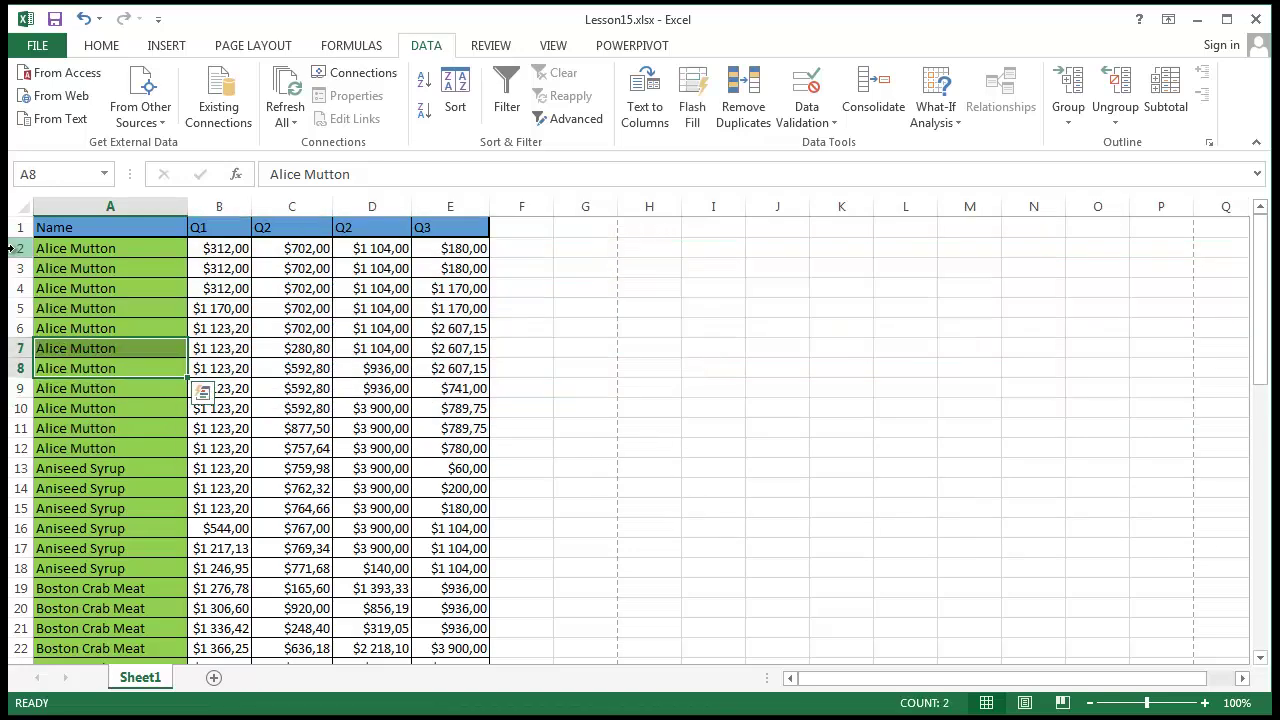
pyautogui.moveTo(12, 248); pyautogui.dragTo(22, 436)
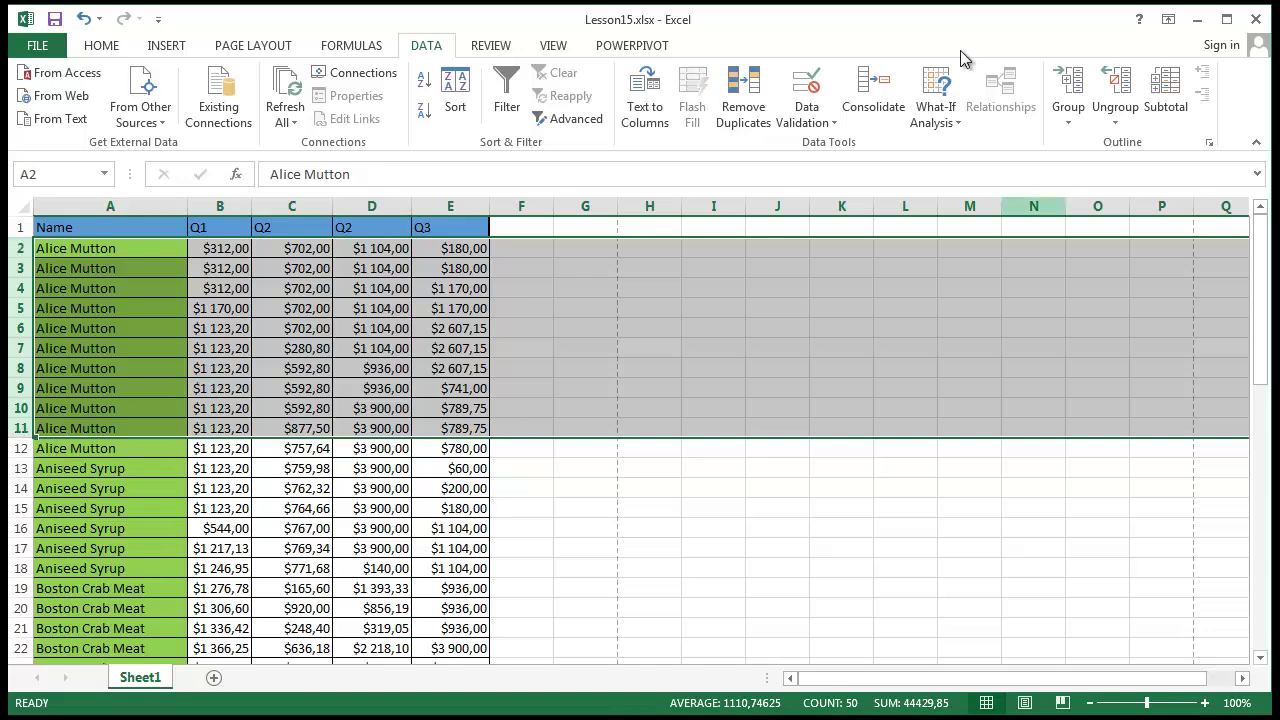
pyautogui.click(1068, 97)
pyautogui.click(428, 369)
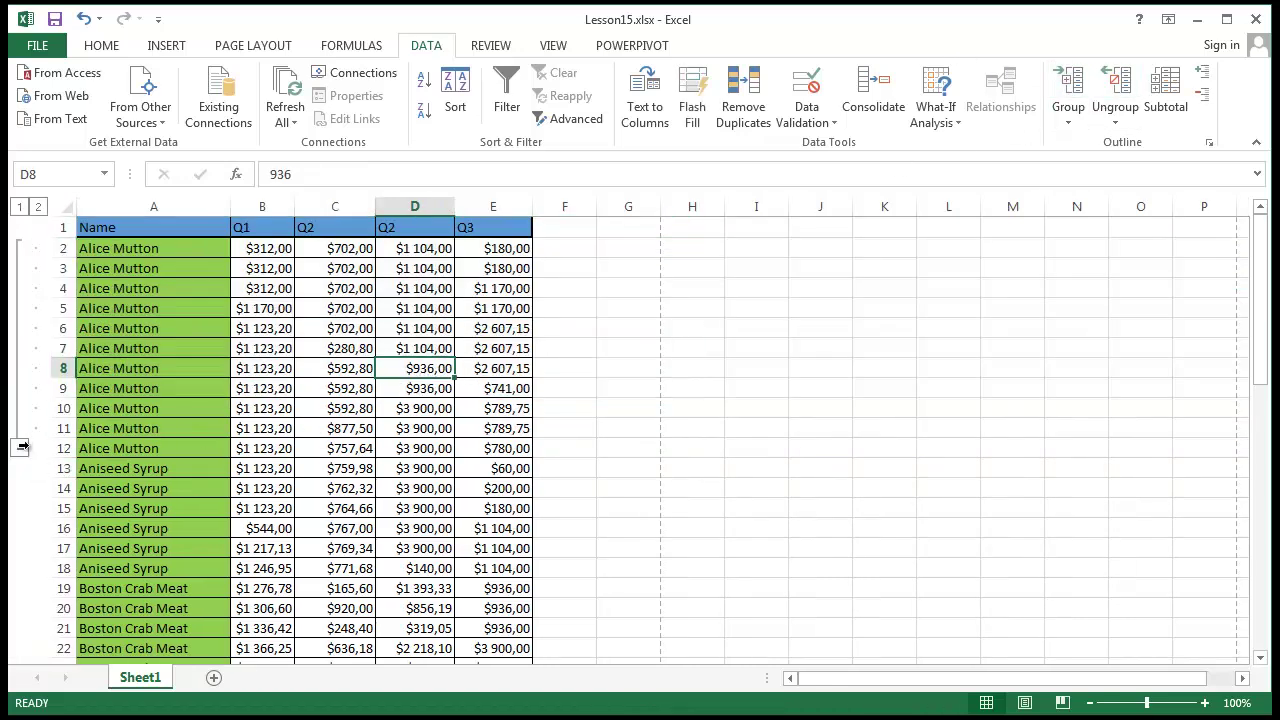
# Step: Collapse the Alice Mutton group, expand it again, then collapse it once more
pyautogui.hotkey('alt', 'a')
pyautogui.press('h')
pyautogui.moveTo(109, 255); pyautogui.dragTo(502, 254)
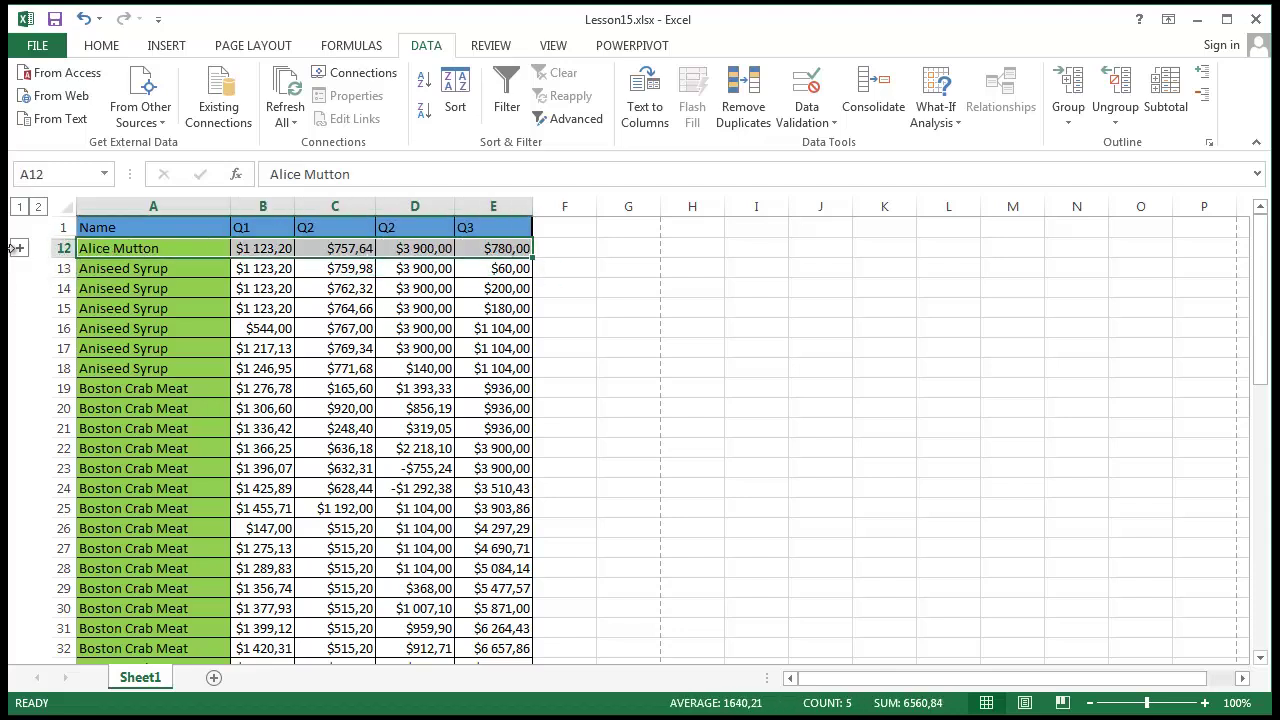
pyautogui.click(19, 248)
pyautogui.click(942, 332)
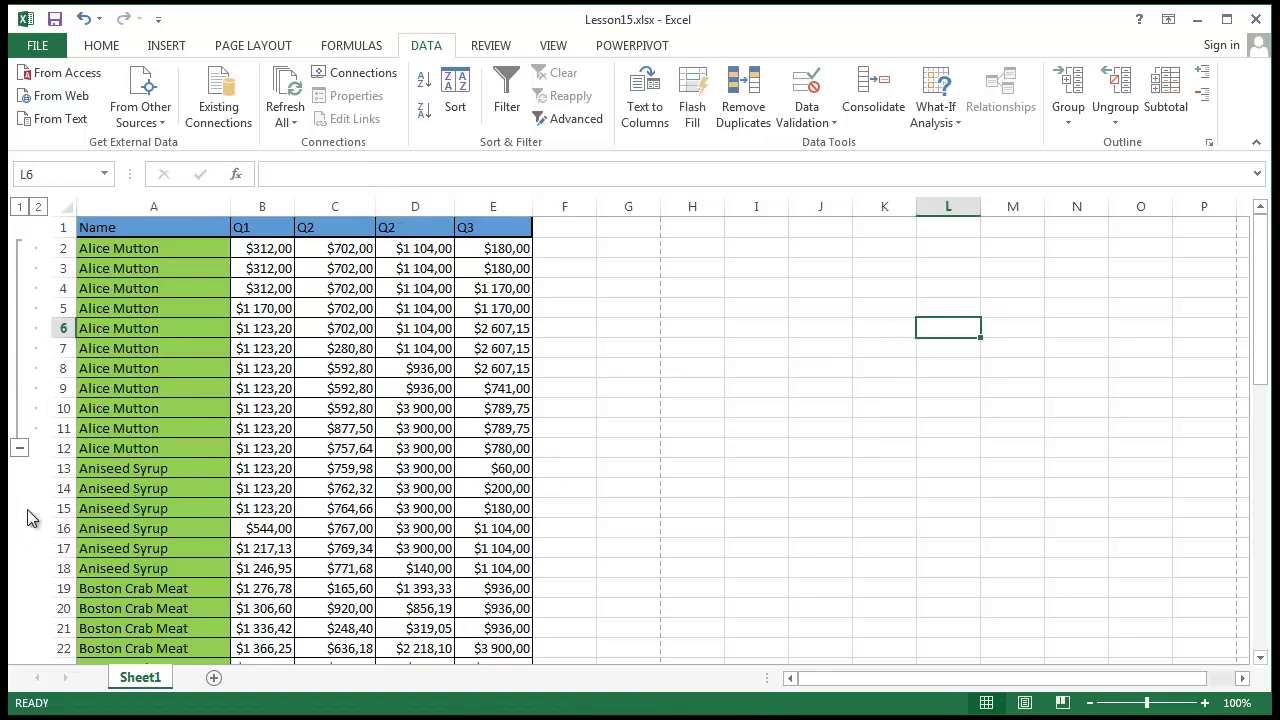
pyautogui.click(21, 448)
# Step: Group Aniseed Syrup rows 13–17 and collapse the group
pyautogui.moveTo(63, 268); pyautogui.dragTo(106, 337)
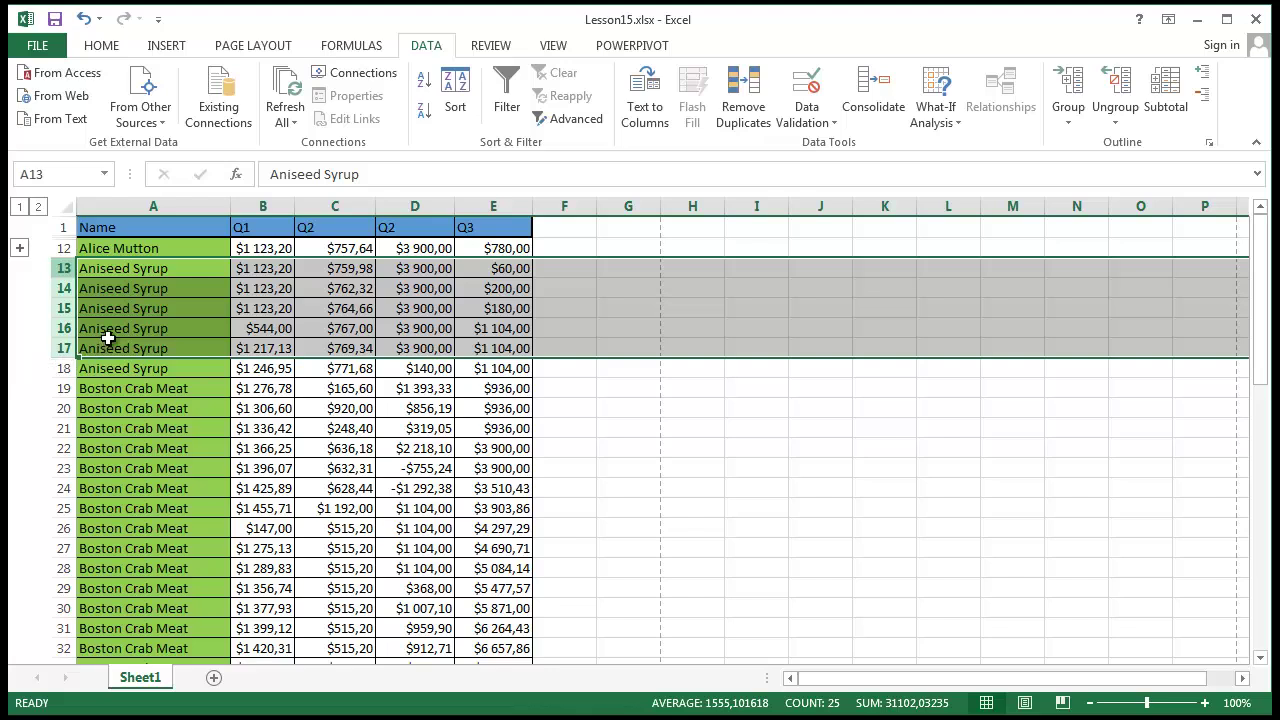
pyautogui.click(1078, 77)
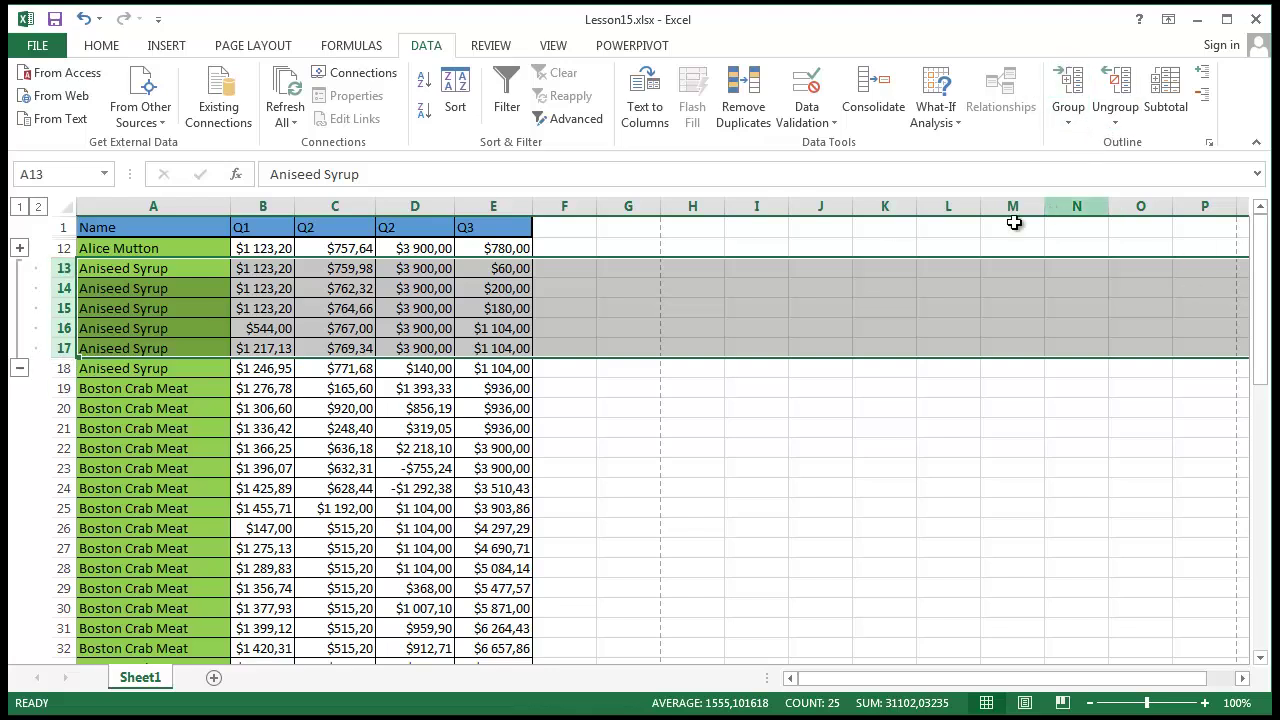
pyautogui.click(692, 388)
pyautogui.click(21, 368)
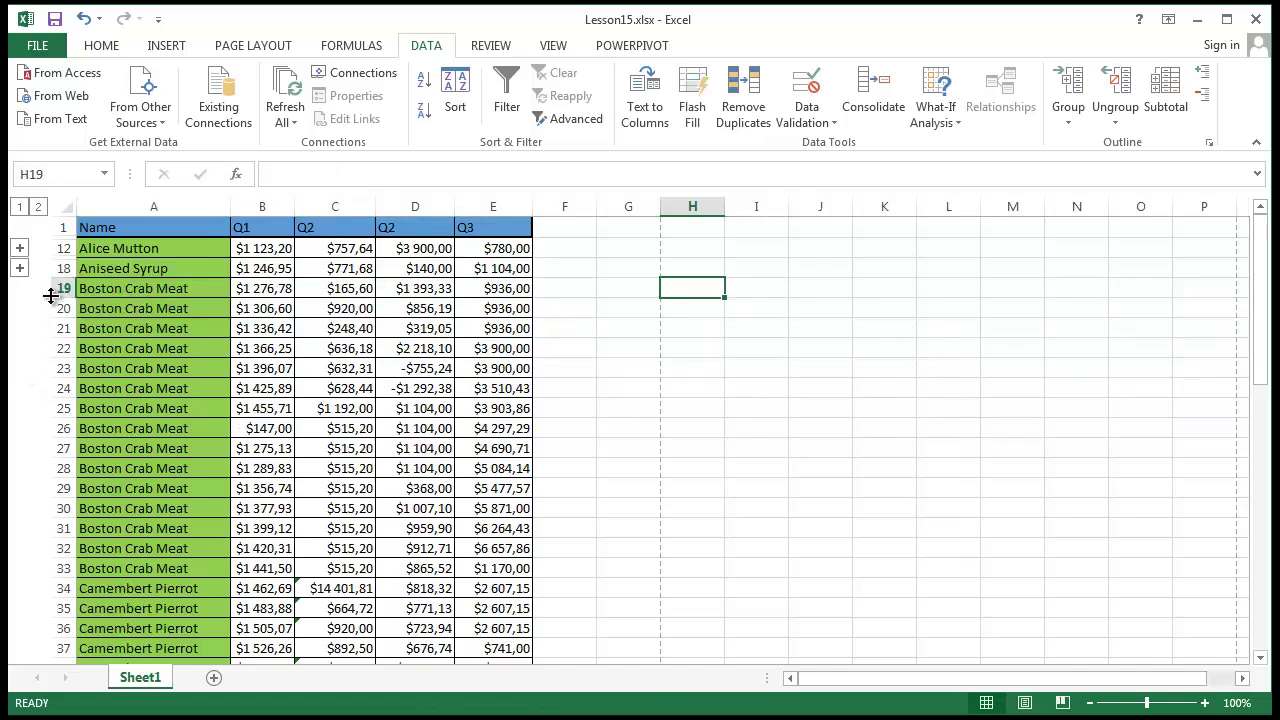
pyautogui.click(548, 328)
# Step: Group Boston Crab Meat rows 19–32 and collapse the group
pyautogui.moveTo(60, 288); pyautogui.dragTo(57, 548)
pyautogui.click(1068, 88)
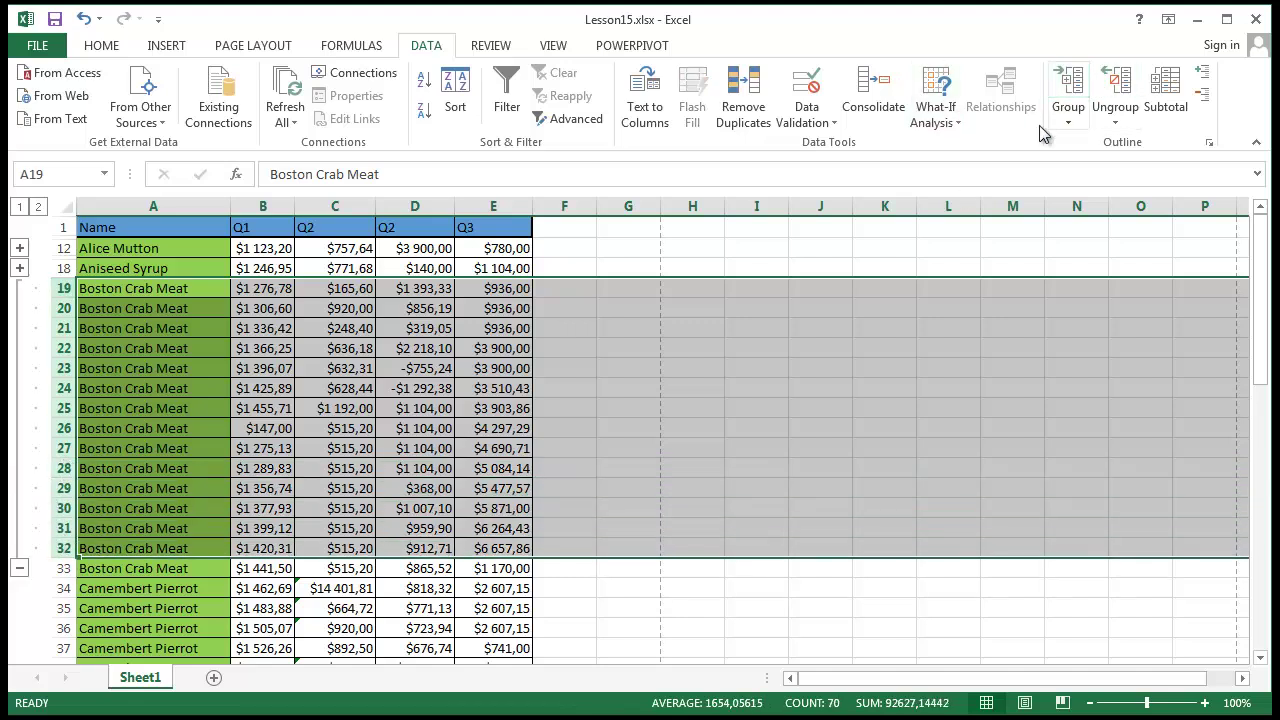
pyautogui.click(19, 568)
pyautogui.click(927, 501)
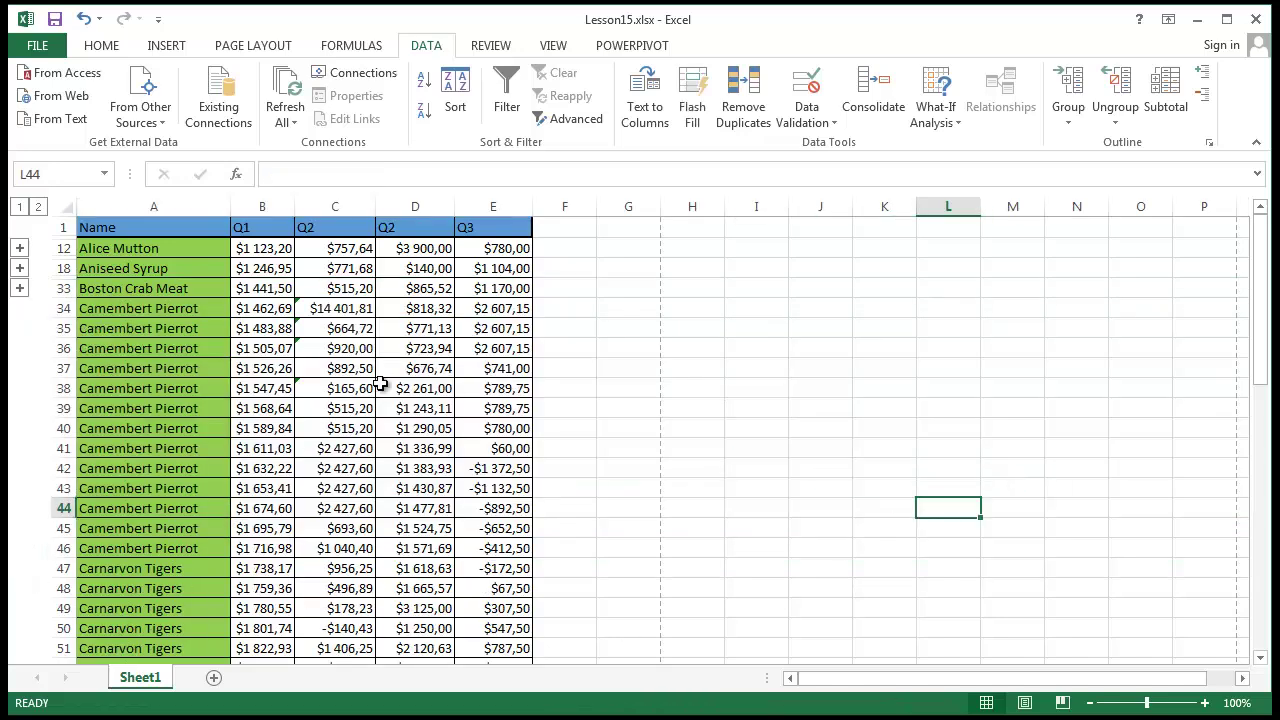
# Step: Group Camembert Pierrot rows 34–45 and collapse the group
pyautogui.scroll(-1, 380, 384)
pyautogui.click(57, 267)
pyautogui.moveTo(70, 272); pyautogui.dragTo(69, 486)
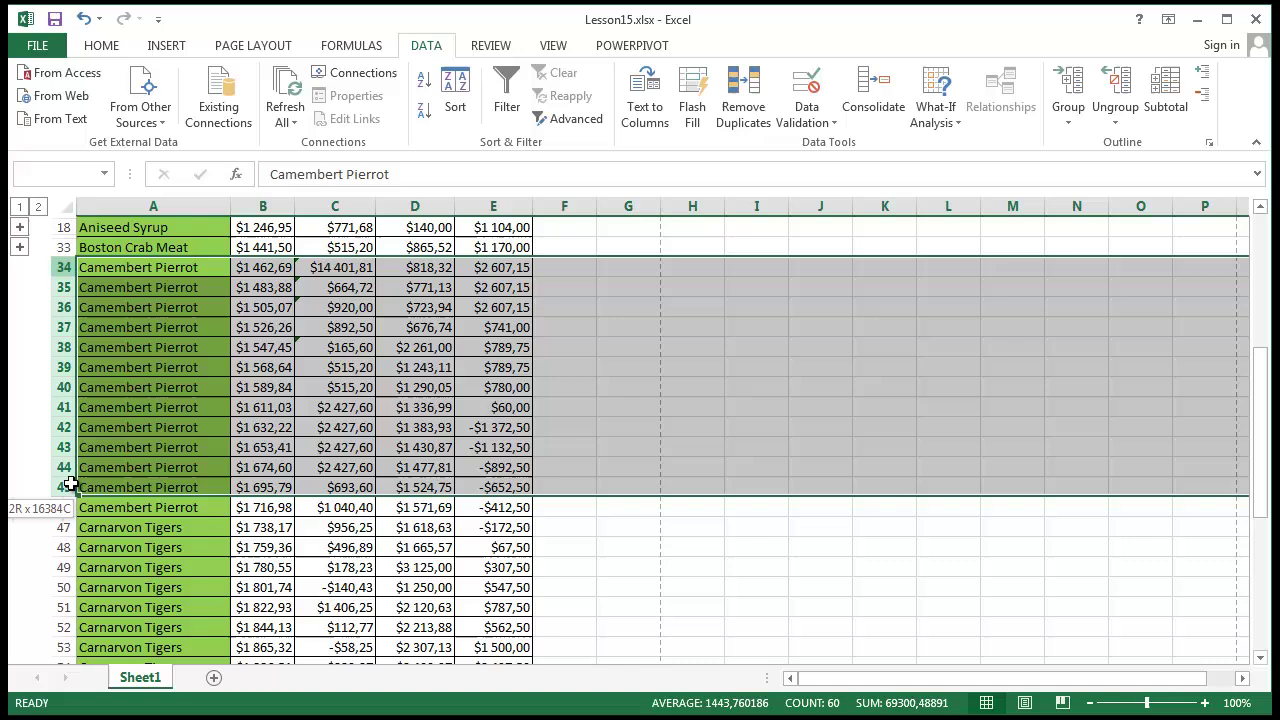
pyautogui.click(1080, 92)
pyautogui.click(690, 426)
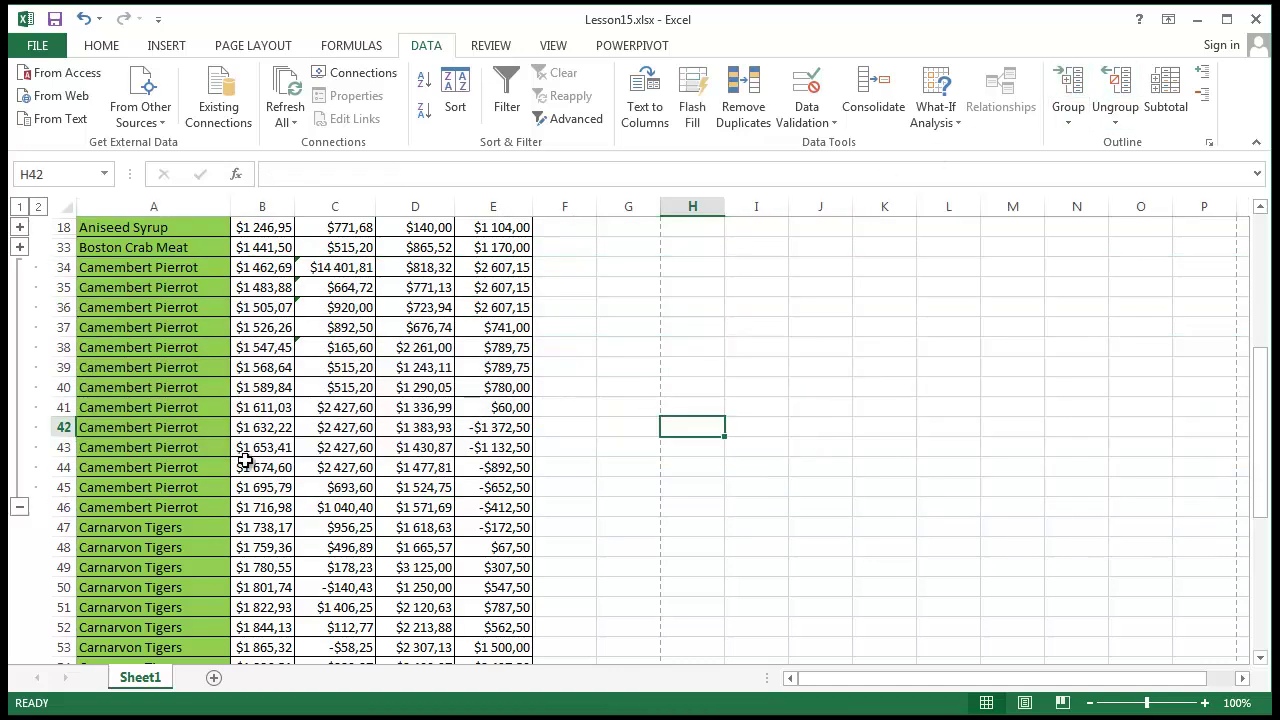
pyautogui.click(20, 507)
# Step: Select the Carnarvon Tigers rows starting at row 47
pyautogui.click(119, 266)
pyautogui.click(89, 289)
pyautogui.moveTo(63, 289); pyautogui.dragTo(63, 449)
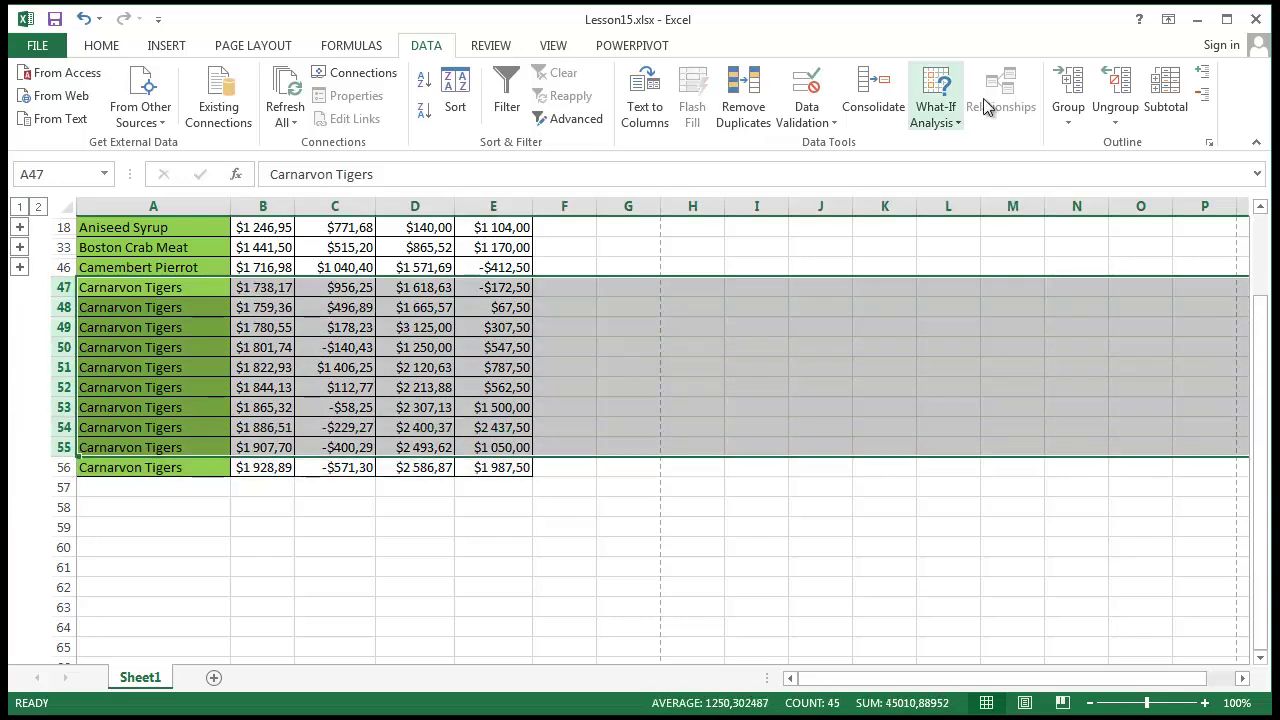
# Step: Group Carnarvon Tigers rows 47–55 and collapse the group
pyautogui.click(1068, 88)
pyautogui.click(908, 485)
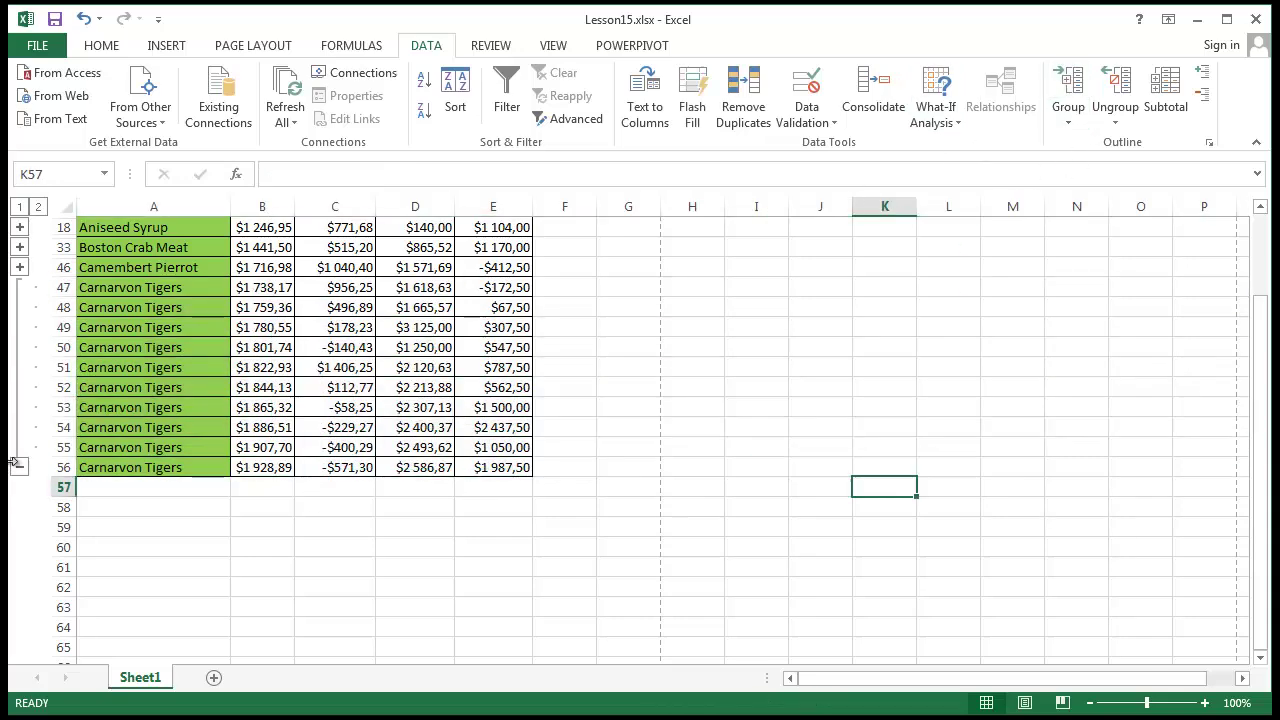
pyautogui.click(20, 467)
pyautogui.click(520, 530)
# Step: Review the five remaining product summary rows, Alice Mutton through Carnarvon Tigers
pyautogui.scroll(1, 180, 310)
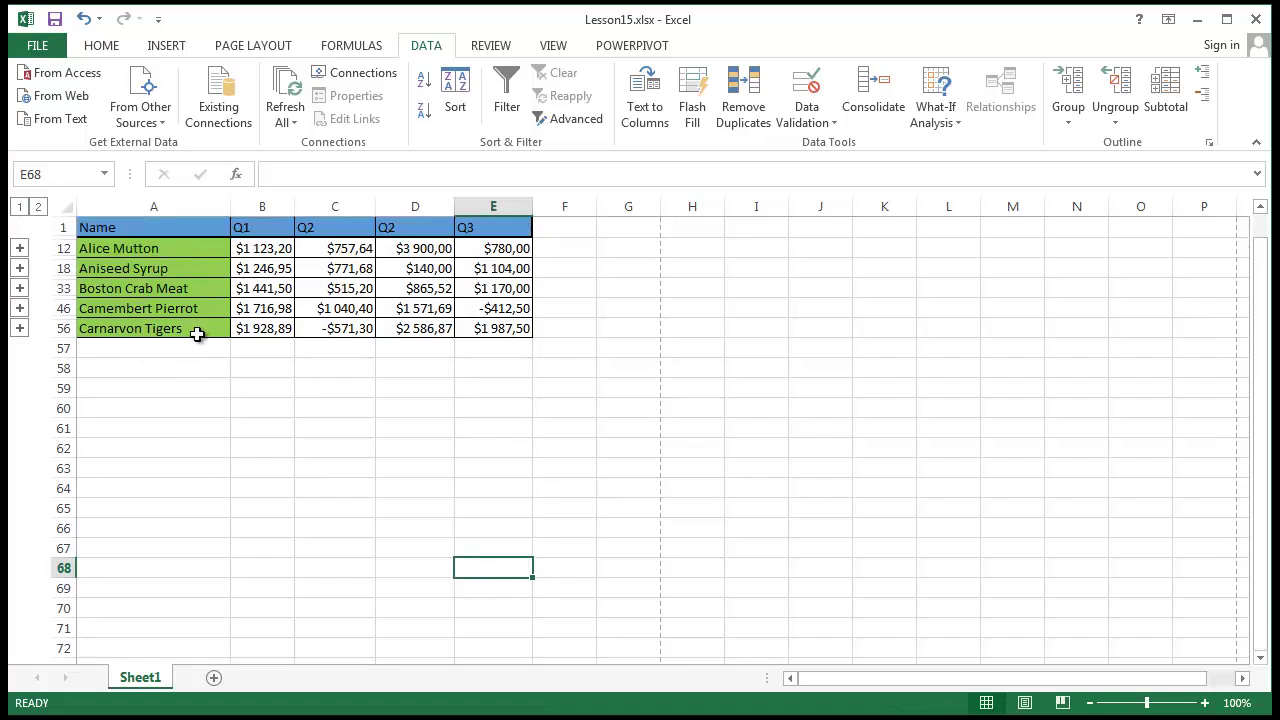
pyautogui.click(146, 248)
pyautogui.click(157, 268)
pyautogui.click(187, 308)
pyautogui.click(185, 290)
pyautogui.click(192, 308)
pyautogui.click(196, 328)
pyautogui.click(500, 430)
# Step: Expand all product groups with outline level 2 so every row shows
pyautogui.click(40, 209)
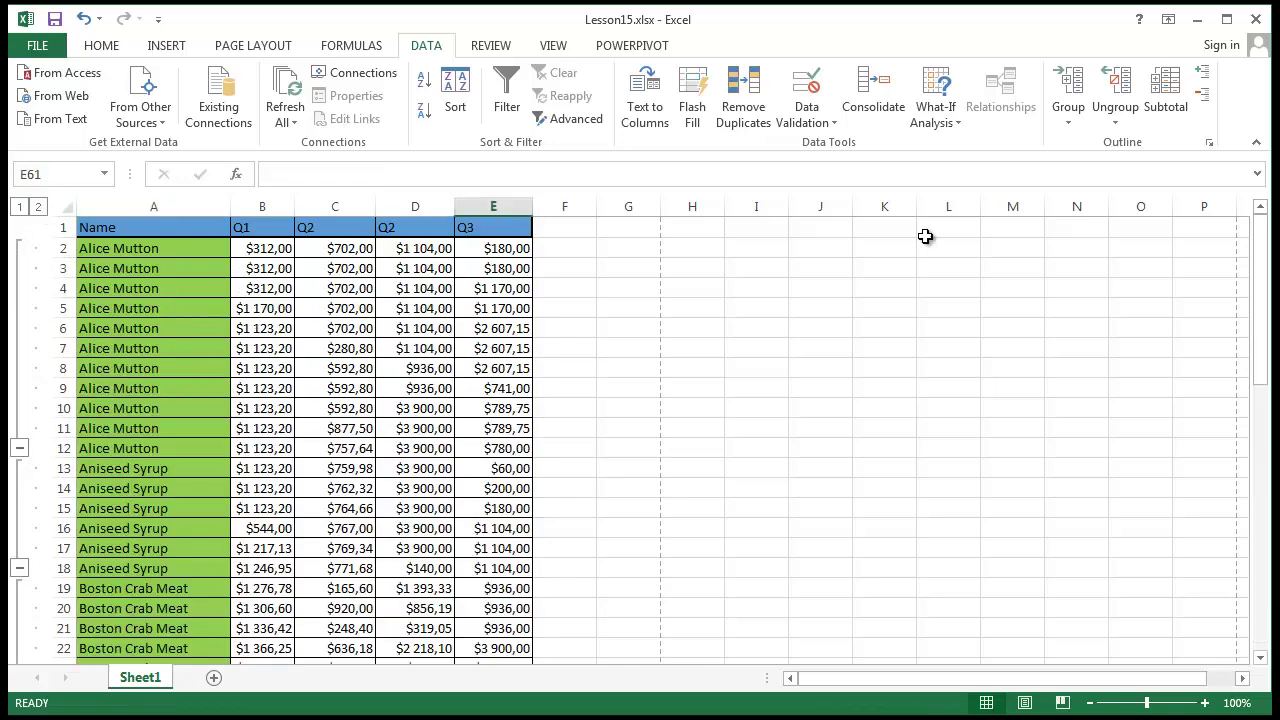
pyautogui.click(822, 384)
pyautogui.scroll(-2, 343, 440)
pyautogui.scroll(-11, 340, 428)
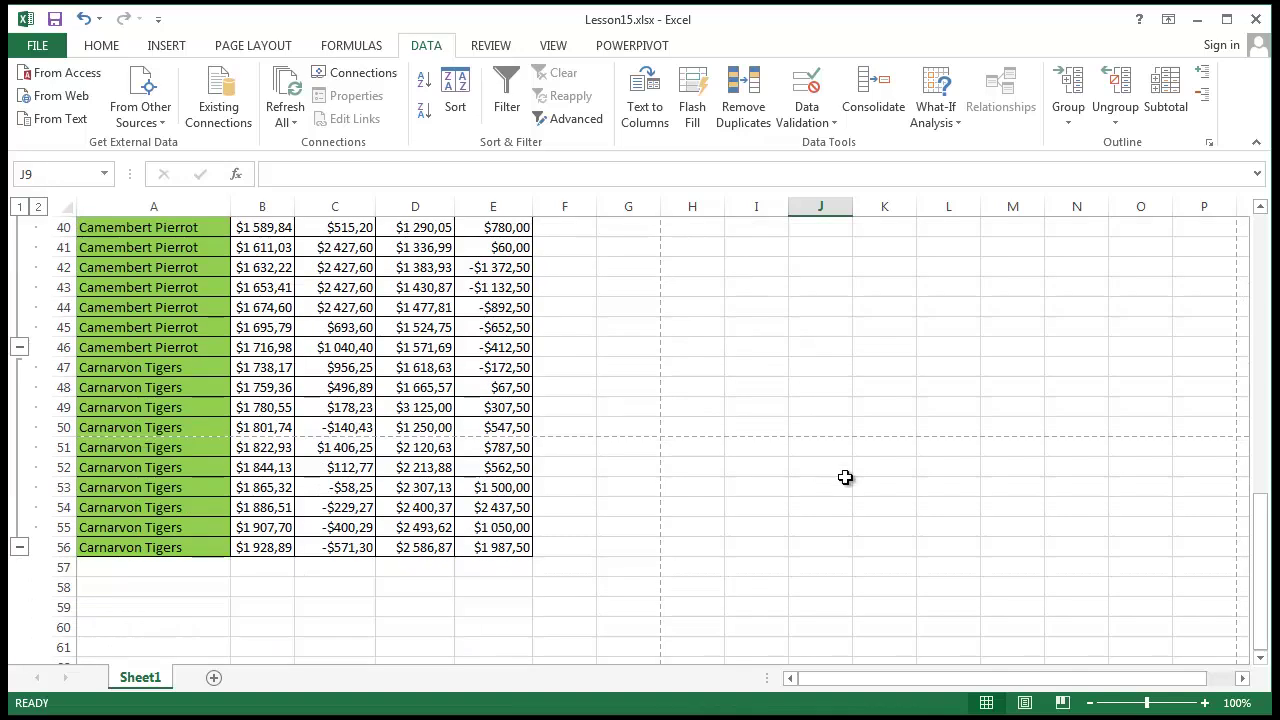
pyautogui.click(945, 487)
pyautogui.scroll(13, 37, 360)
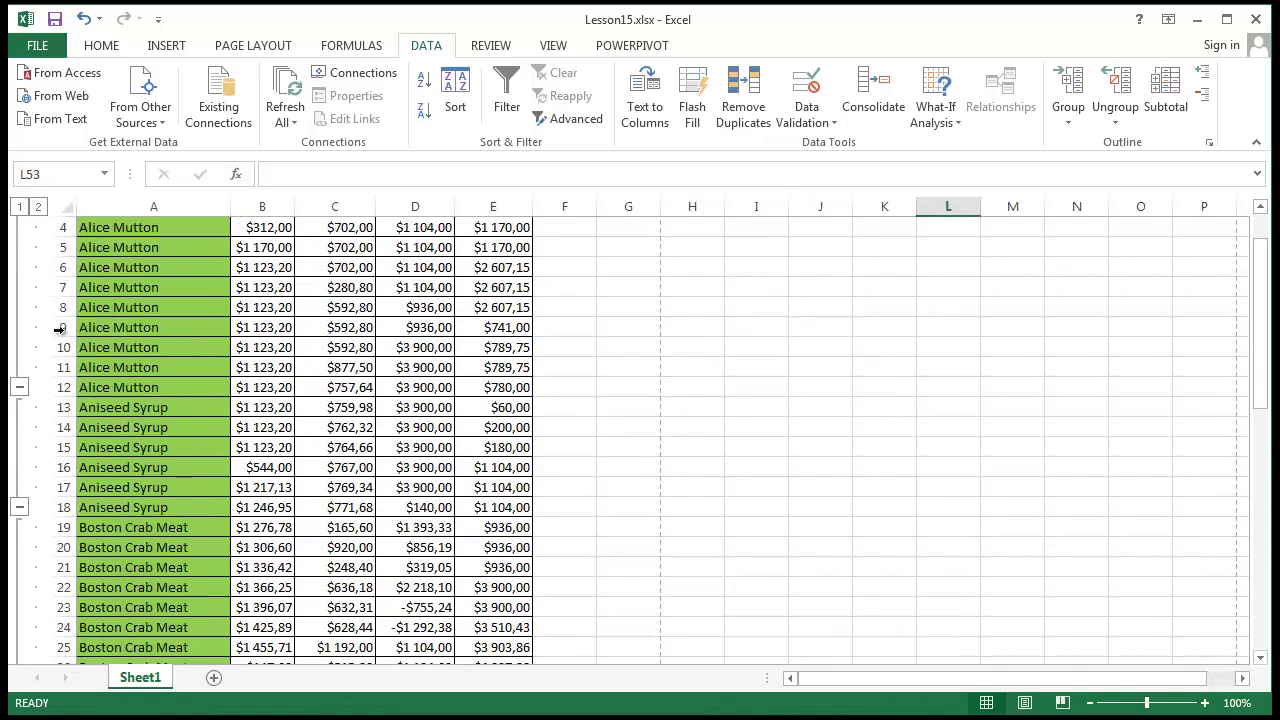
pyautogui.click(737, 369)
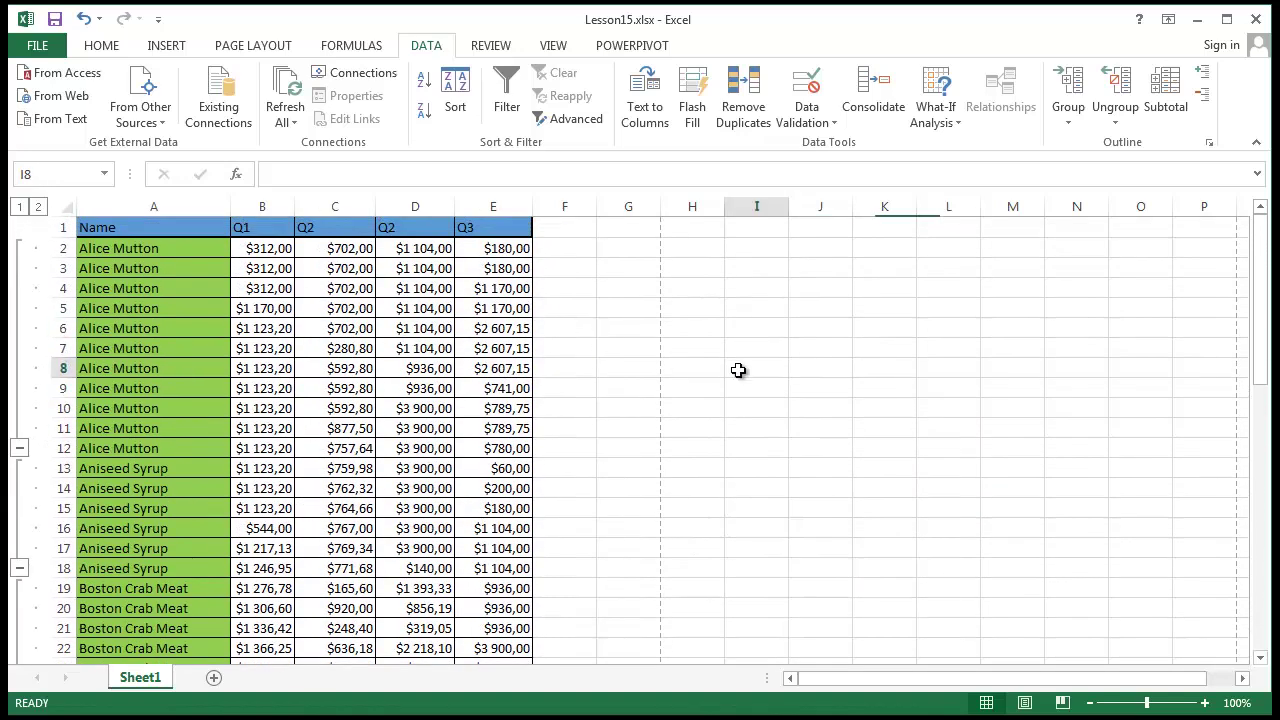
pyautogui.click(286, 206)
# Step: Group the Q1 and Q2 columns, collapse and expand them, then undo the grouping
pyautogui.click(1093, 88)
pyautogui.click(1068, 95)
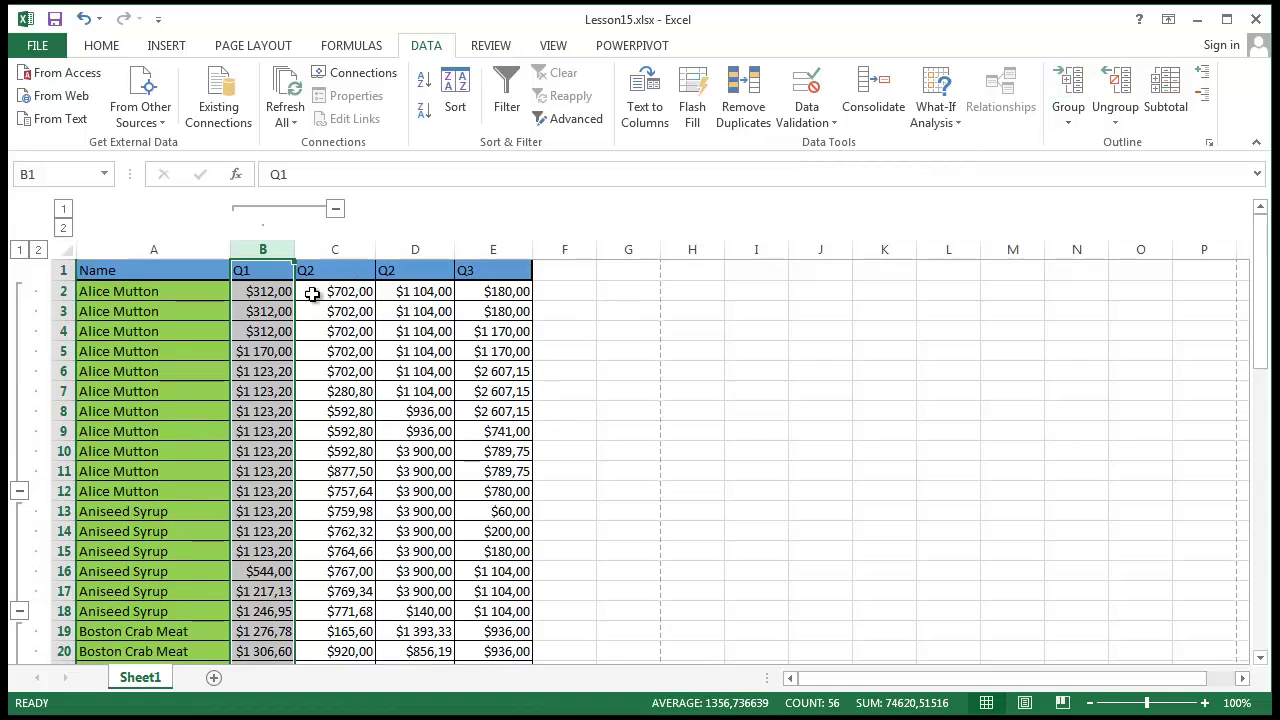
pyautogui.click(321, 250)
pyautogui.click(1068, 90)
pyautogui.click(415, 208)
pyautogui.click(268, 208)
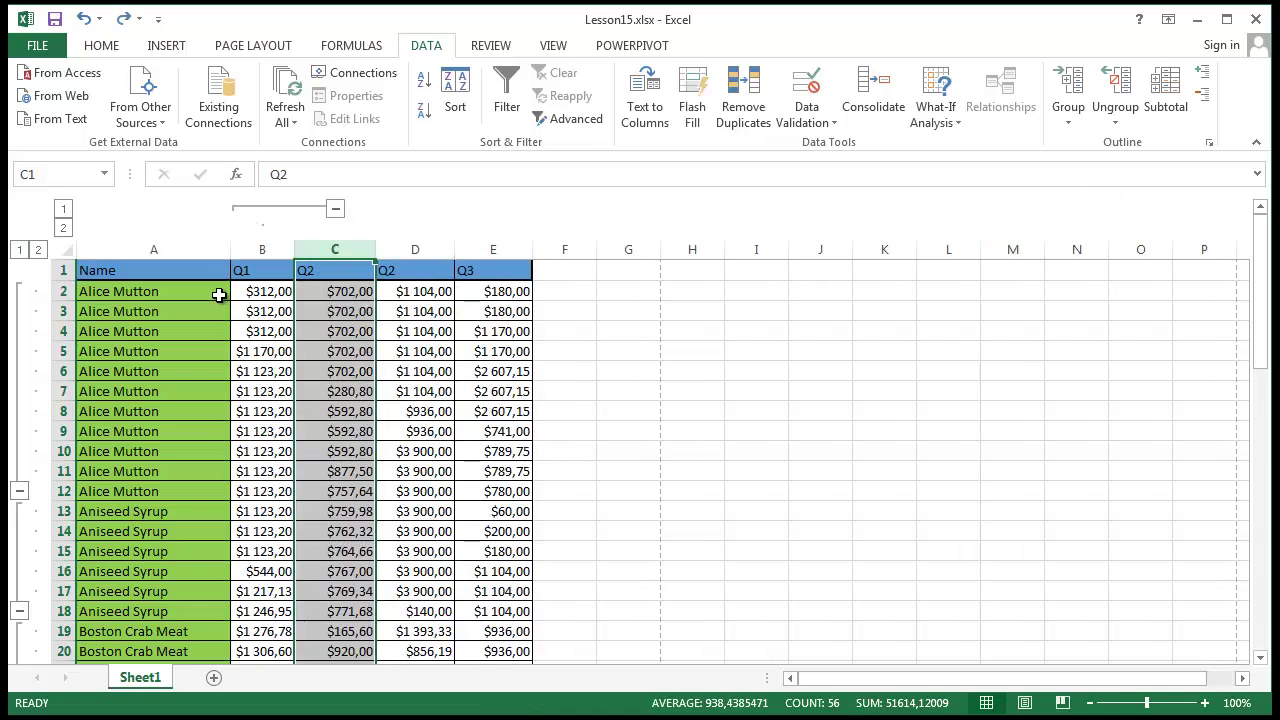
pyautogui.hotkey('ctrl', 'z')
pyautogui.click(262, 268)
# Step: Make header row 1 taller than the other rows
pyautogui.click(751, 373)
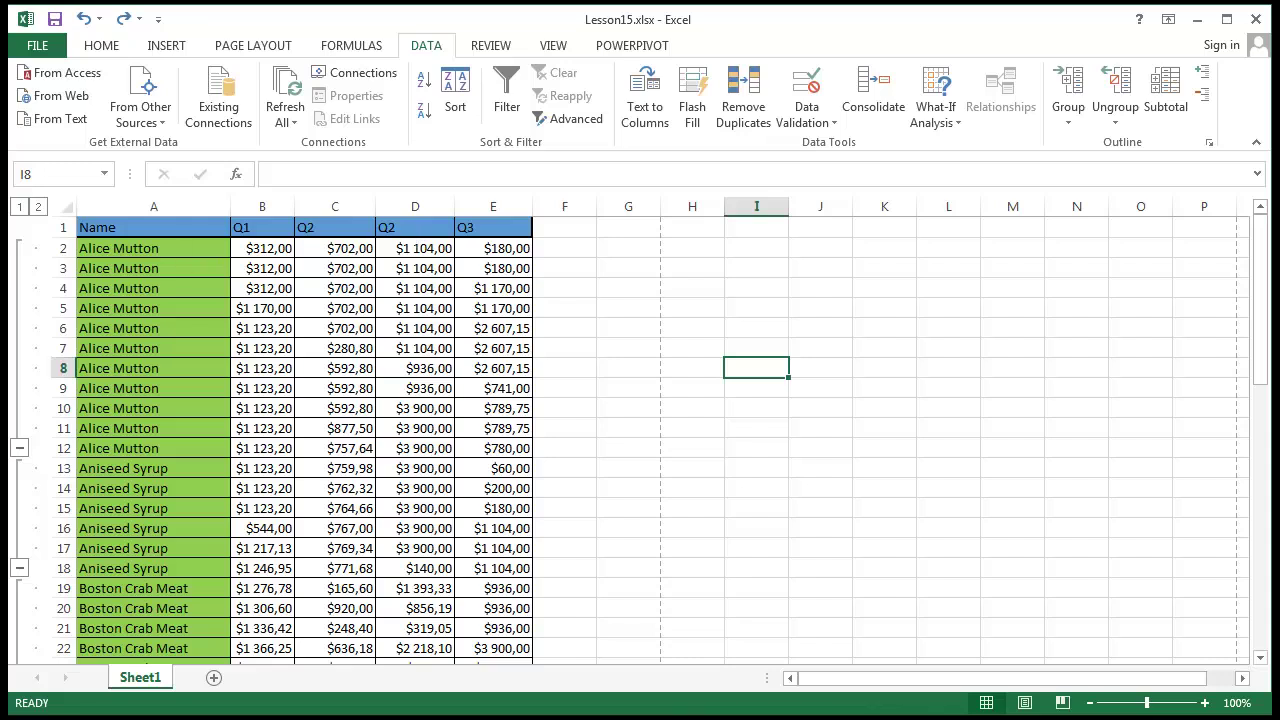
pyautogui.click(1203, 405)
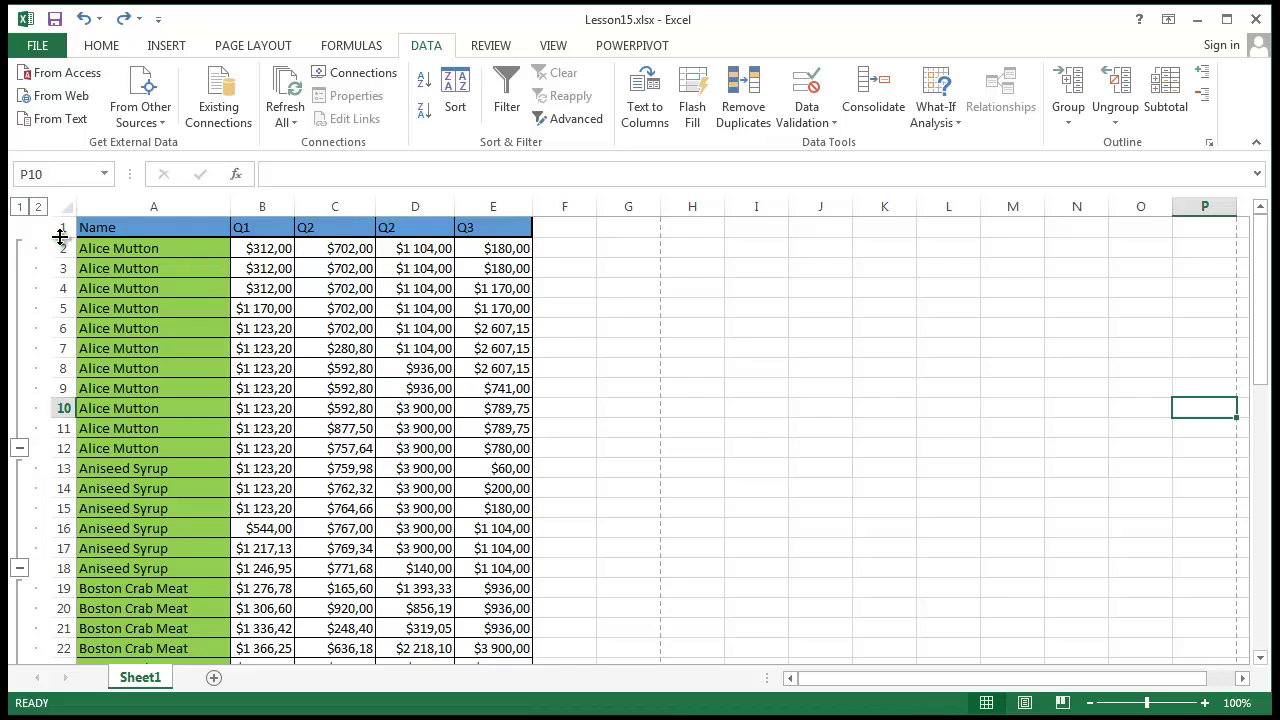
pyautogui.moveTo(57, 238); pyautogui.dragTo(57, 248)
# Step: Turn on filter buttons for the table headers in columns A through E
pyautogui.click(1076, 518)
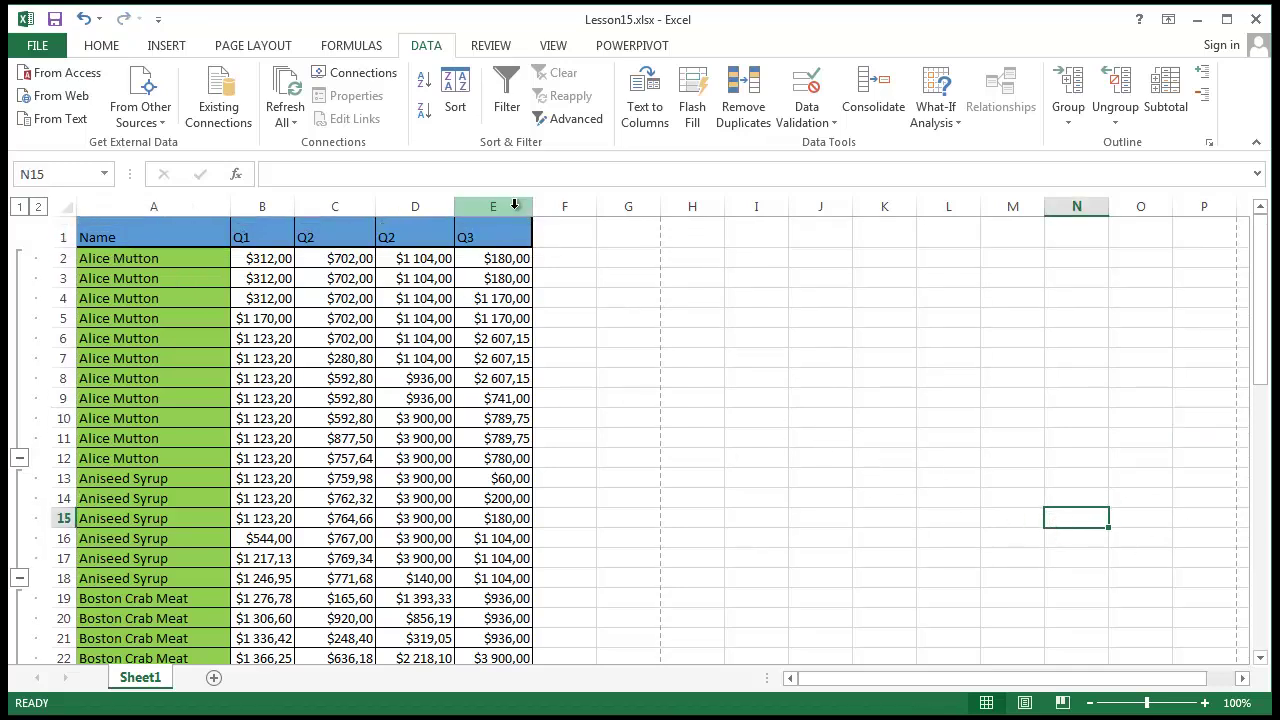
pyautogui.moveTo(514, 206); pyautogui.dragTo(152, 206)
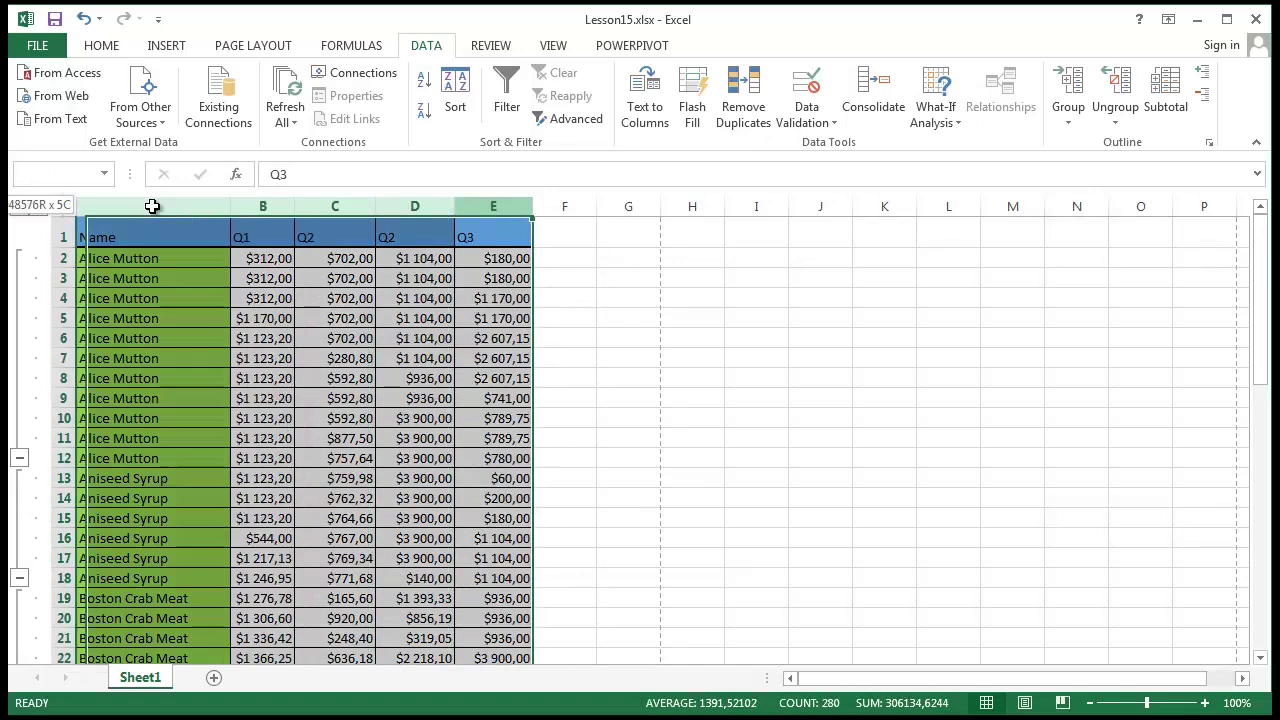
pyautogui.click(507, 95)
pyautogui.click(1008, 623)
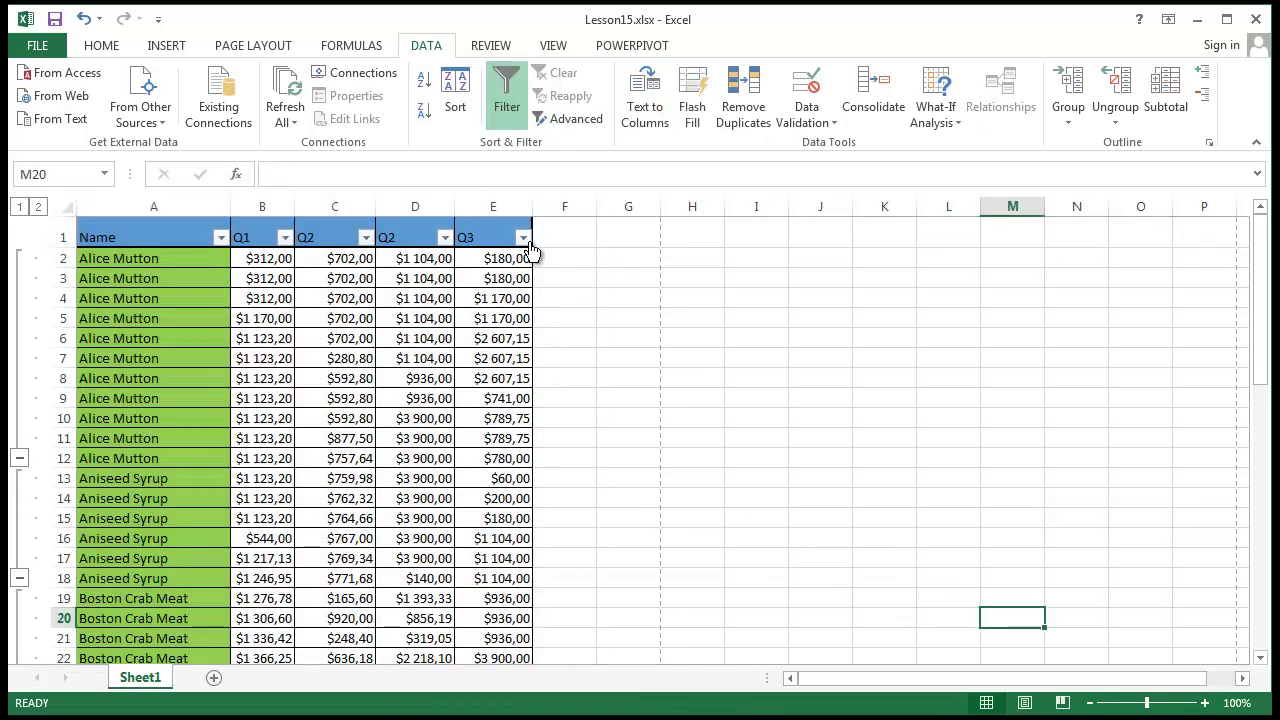
pyautogui.click(526, 237)
pyautogui.click(777, 449)
# Step: Set the Name filter to (Select All) so every product shows
pyautogui.click(224, 243)
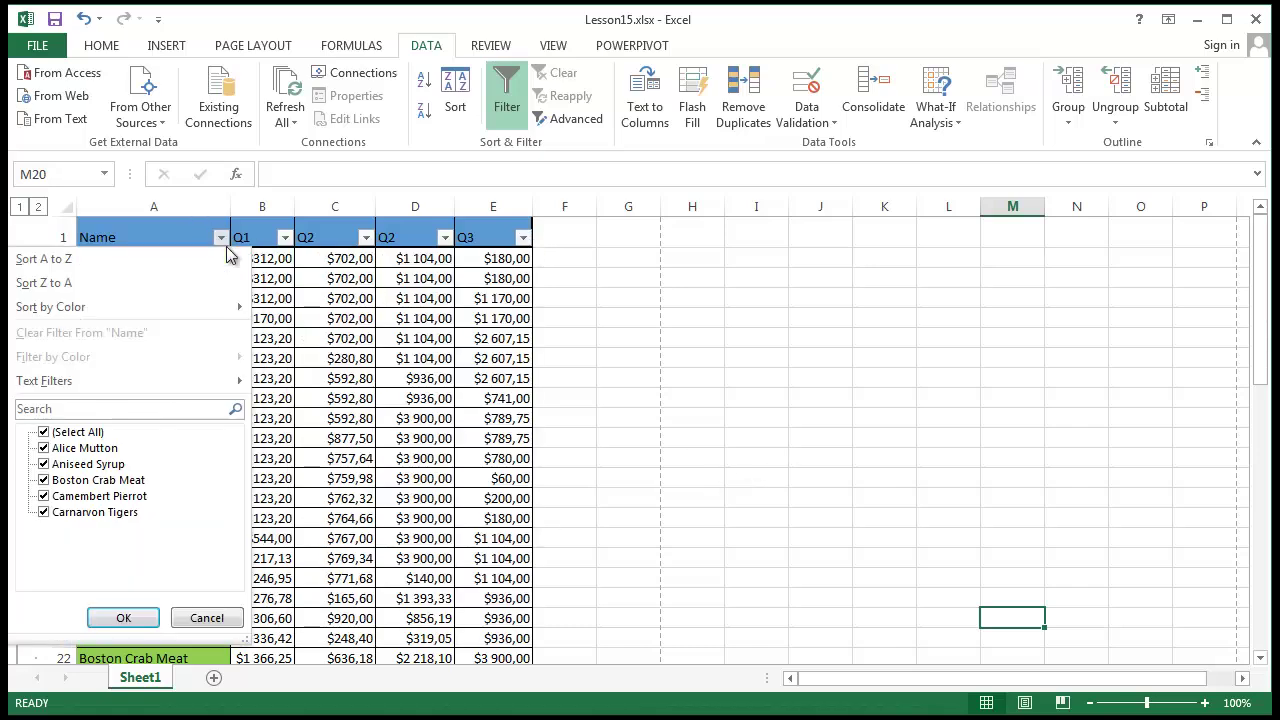
pyautogui.click(68, 434)
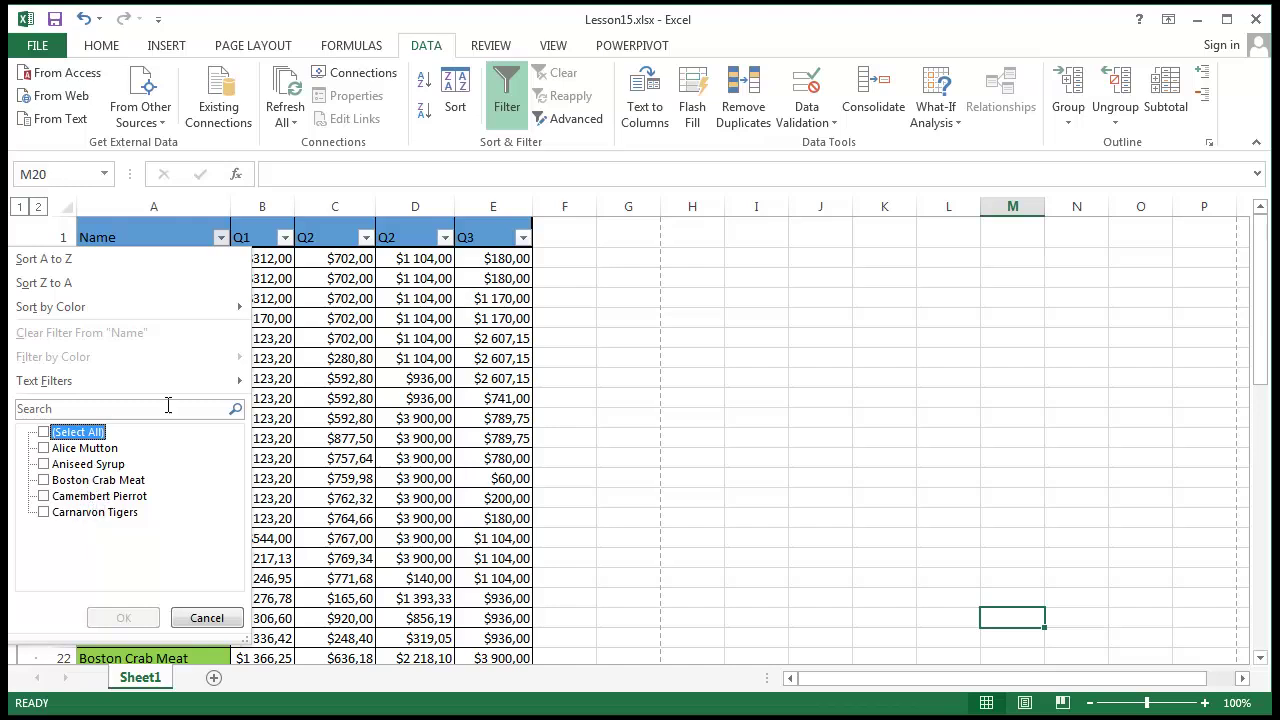
pyautogui.click(44, 434)
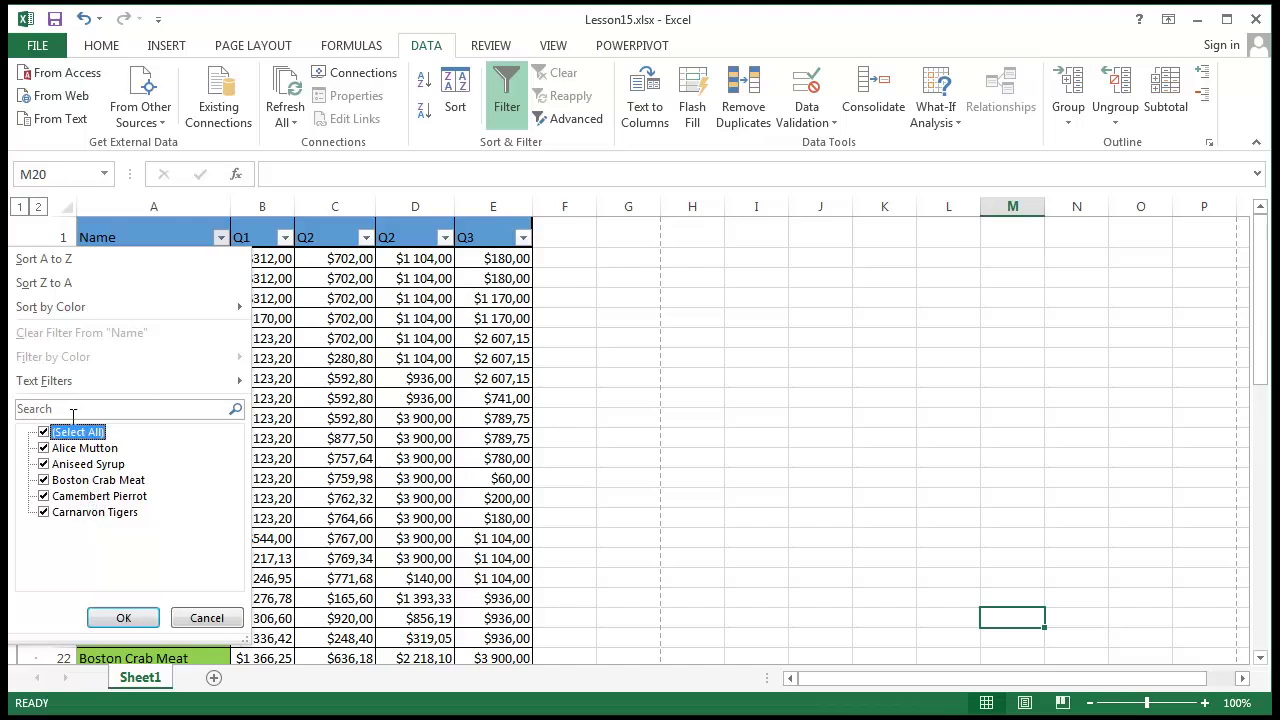
pyautogui.click(776, 390)
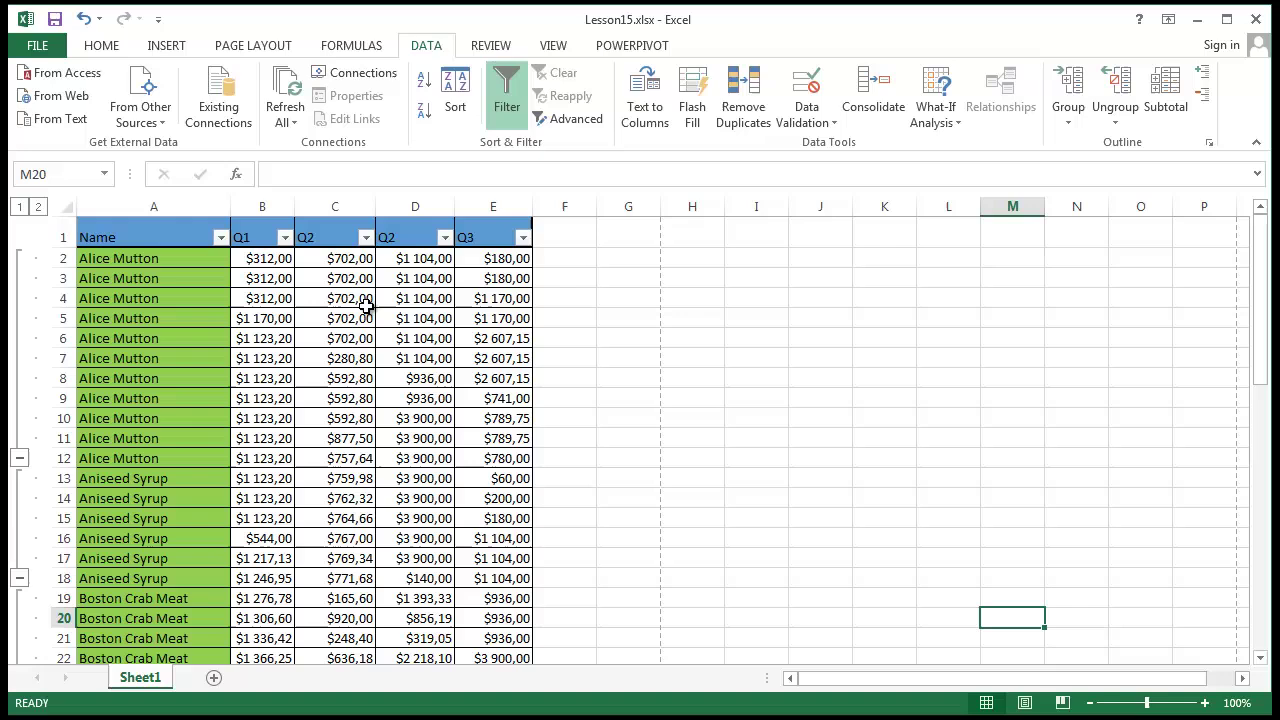
# Step: Sort the table A to Z by Name
pyautogui.click(220, 237)
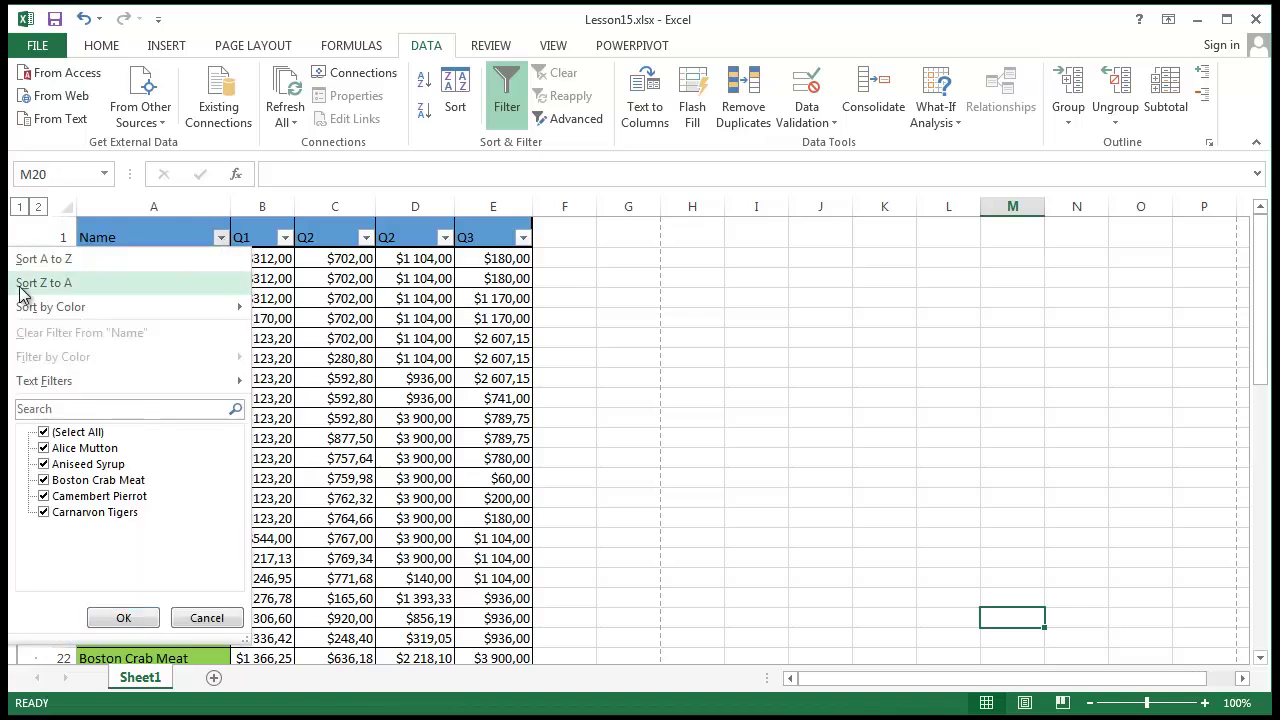
pyautogui.click(44, 262)
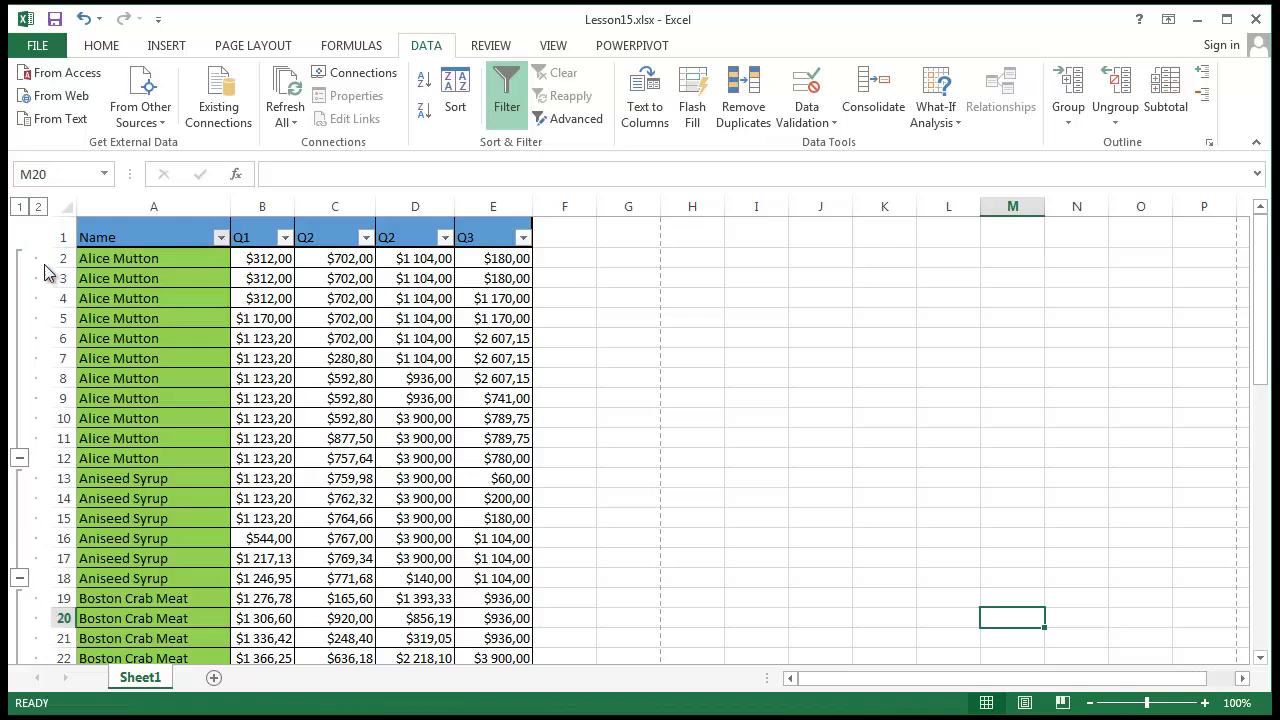
pyautogui.click(815, 476)
pyautogui.scroll(-14, 93, 397)
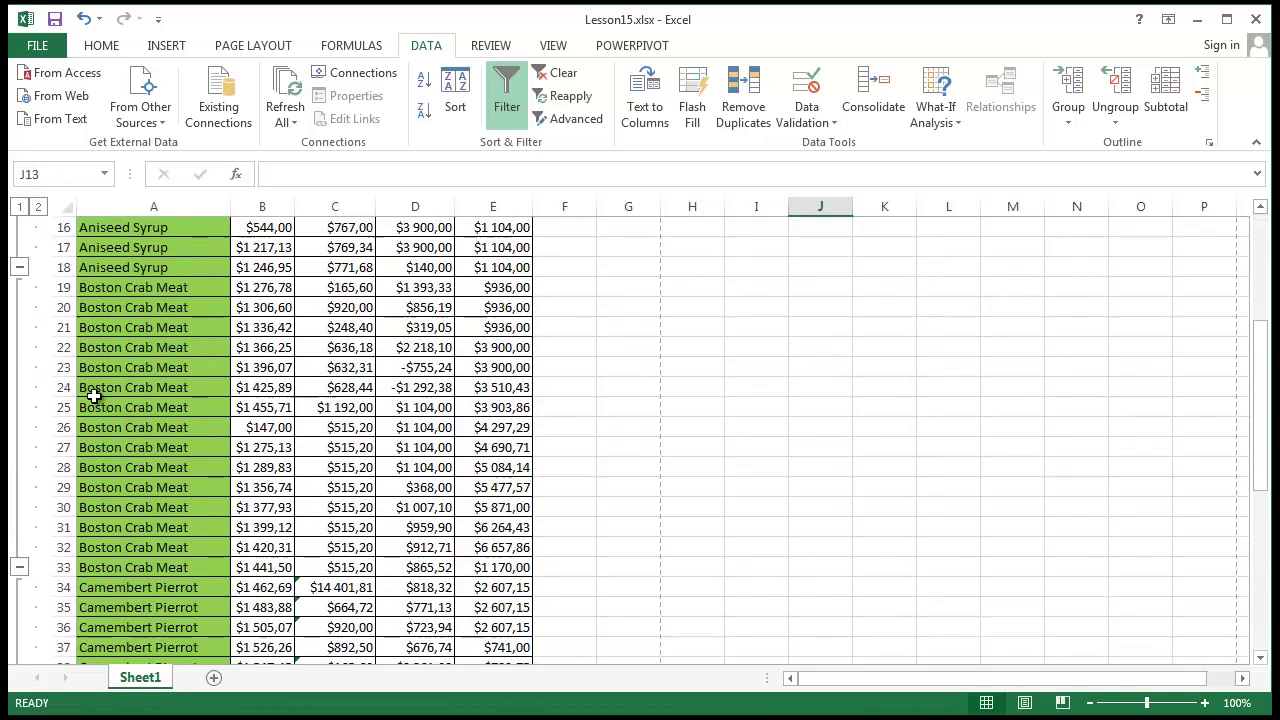
pyautogui.click(887, 403)
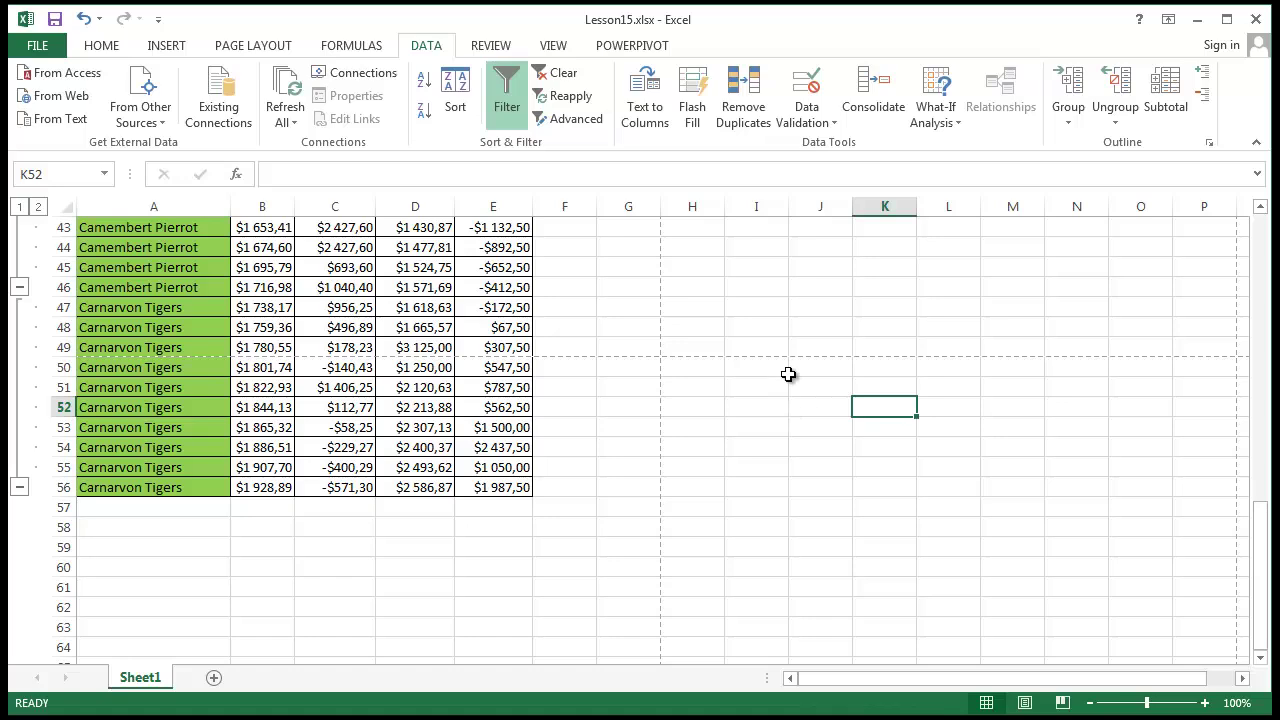
pyautogui.scroll(14, 788, 374)
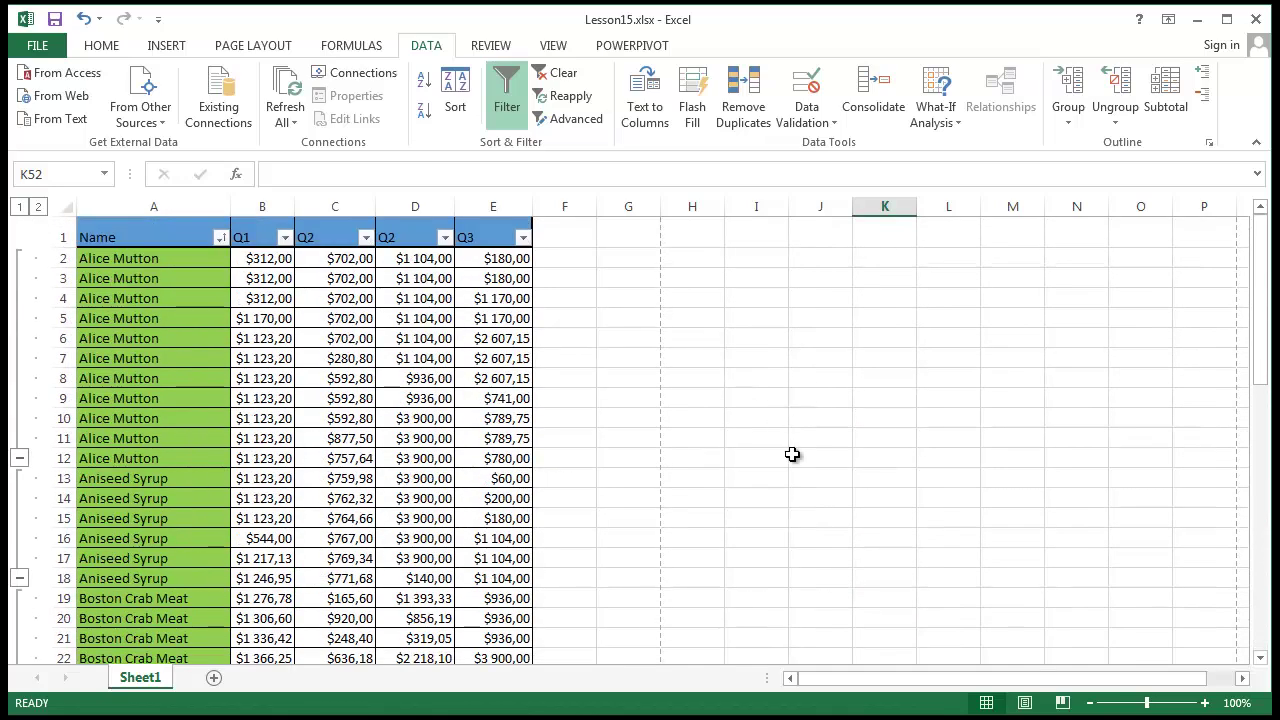
pyautogui.click(40, 47)
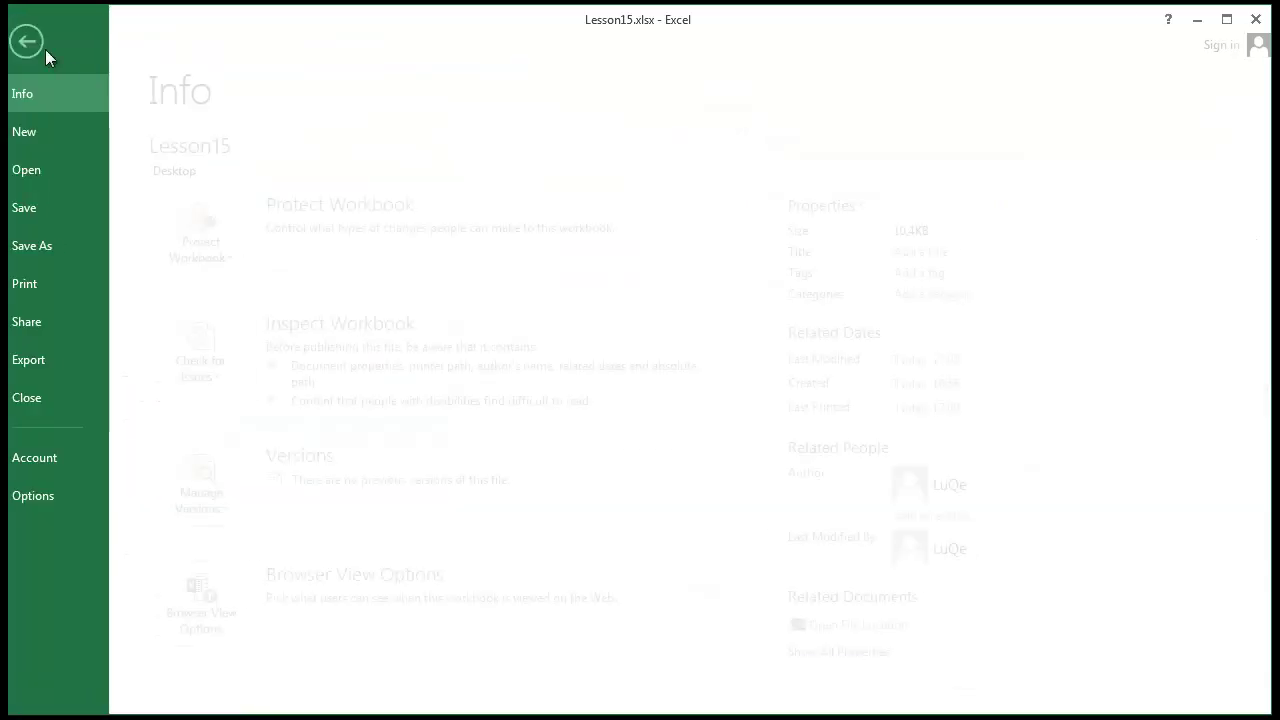
pyautogui.click(40, 291)
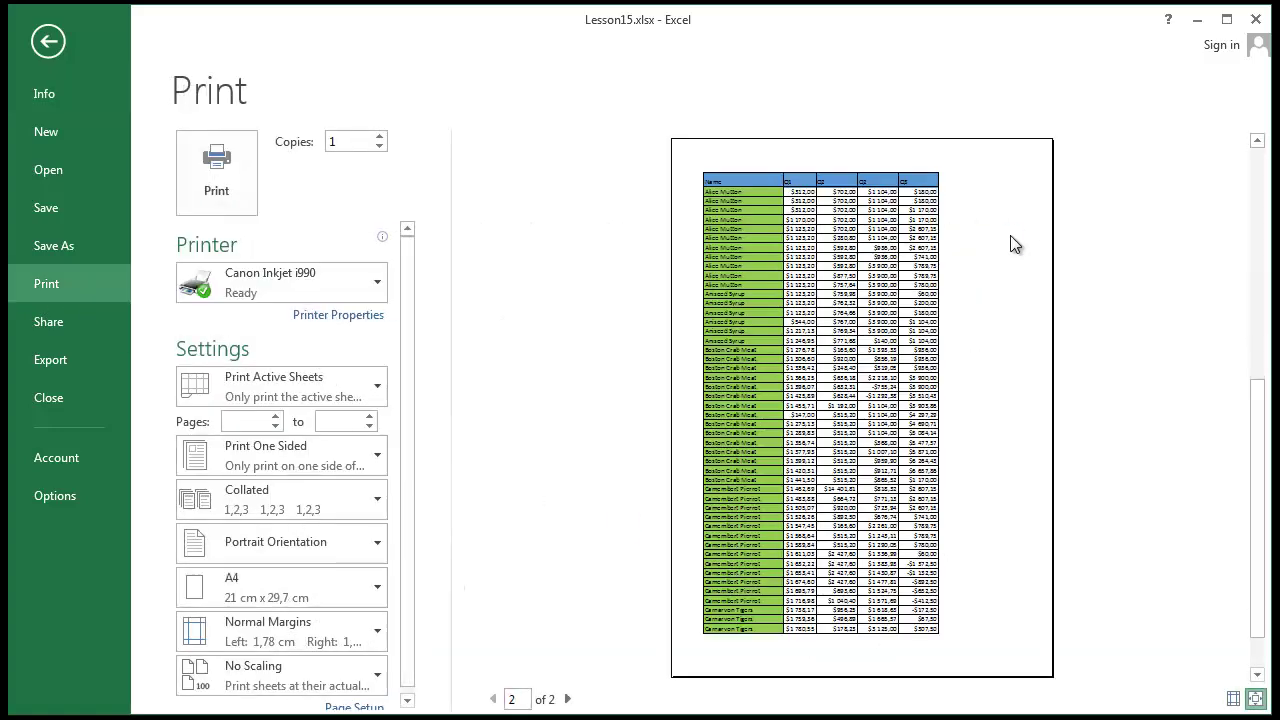
pyautogui.scroll(-2, 1014, 244)
pyautogui.scroll(2, 1011, 240)
pyautogui.scroll(-2, 740, 248)
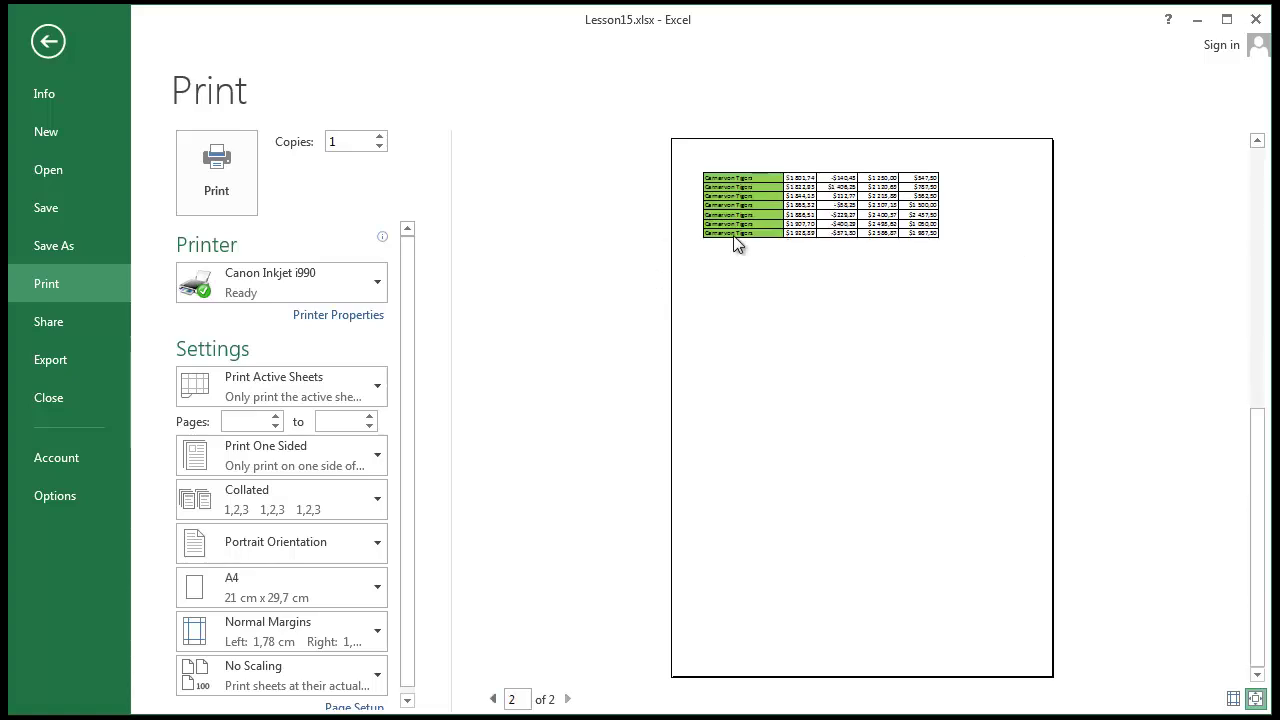
pyautogui.scroll(2, 734, 240)
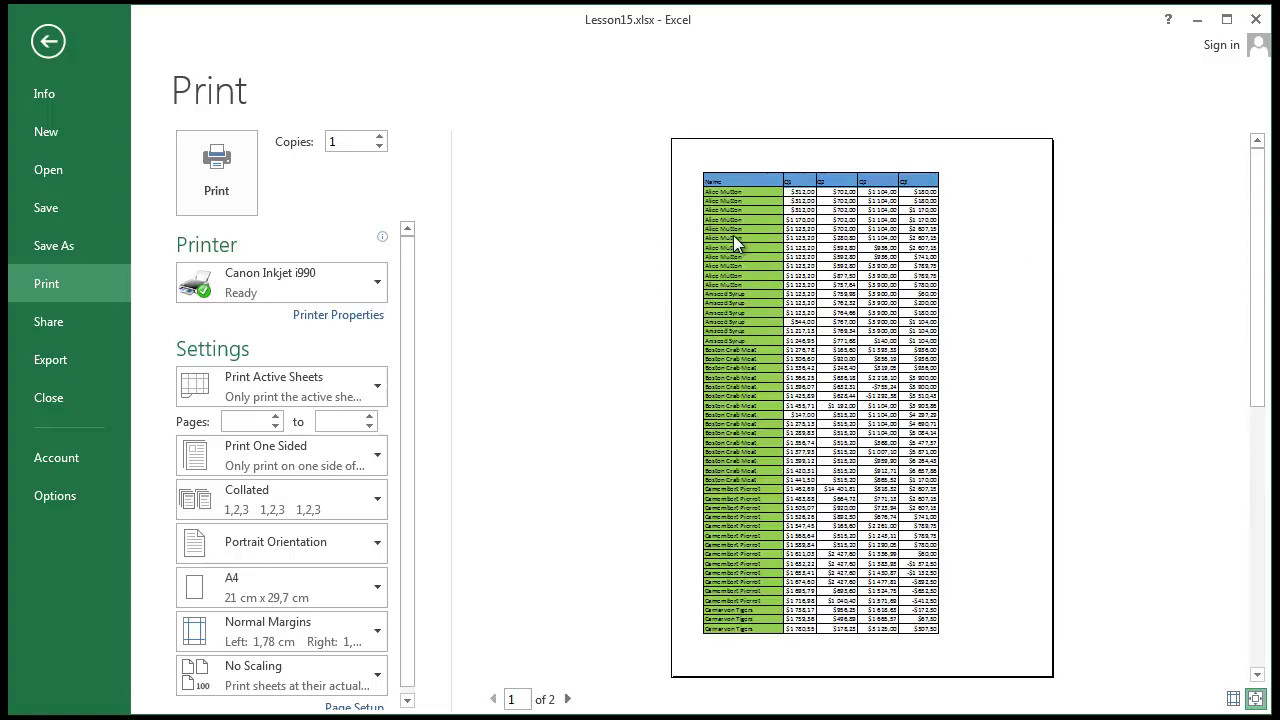
pyautogui.click(44, 43)
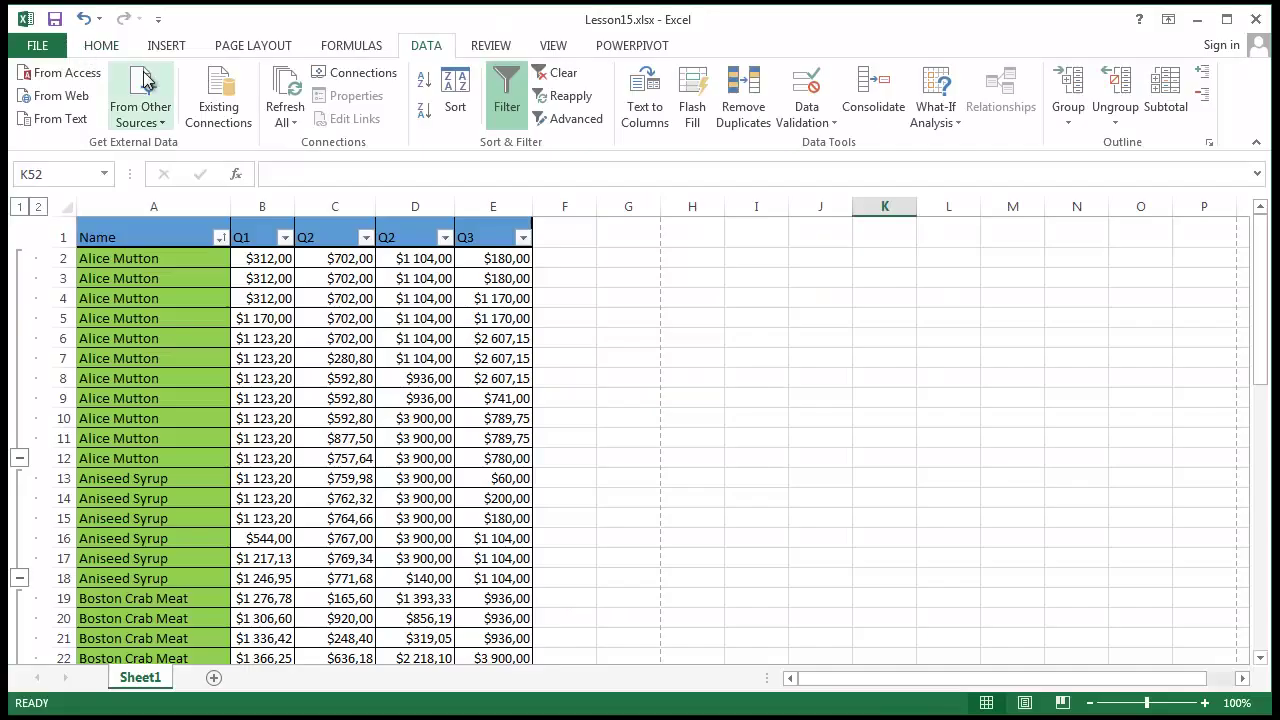
pyautogui.click(575, 356)
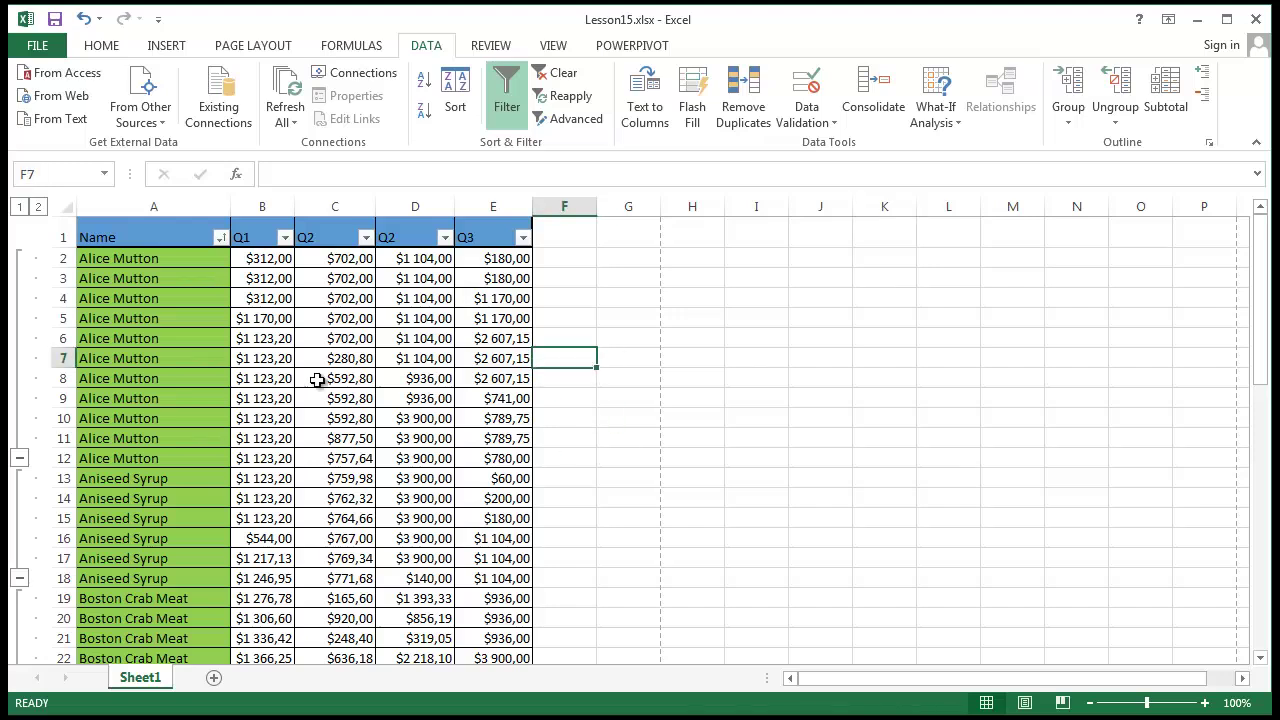
pyautogui.click(950, 595)
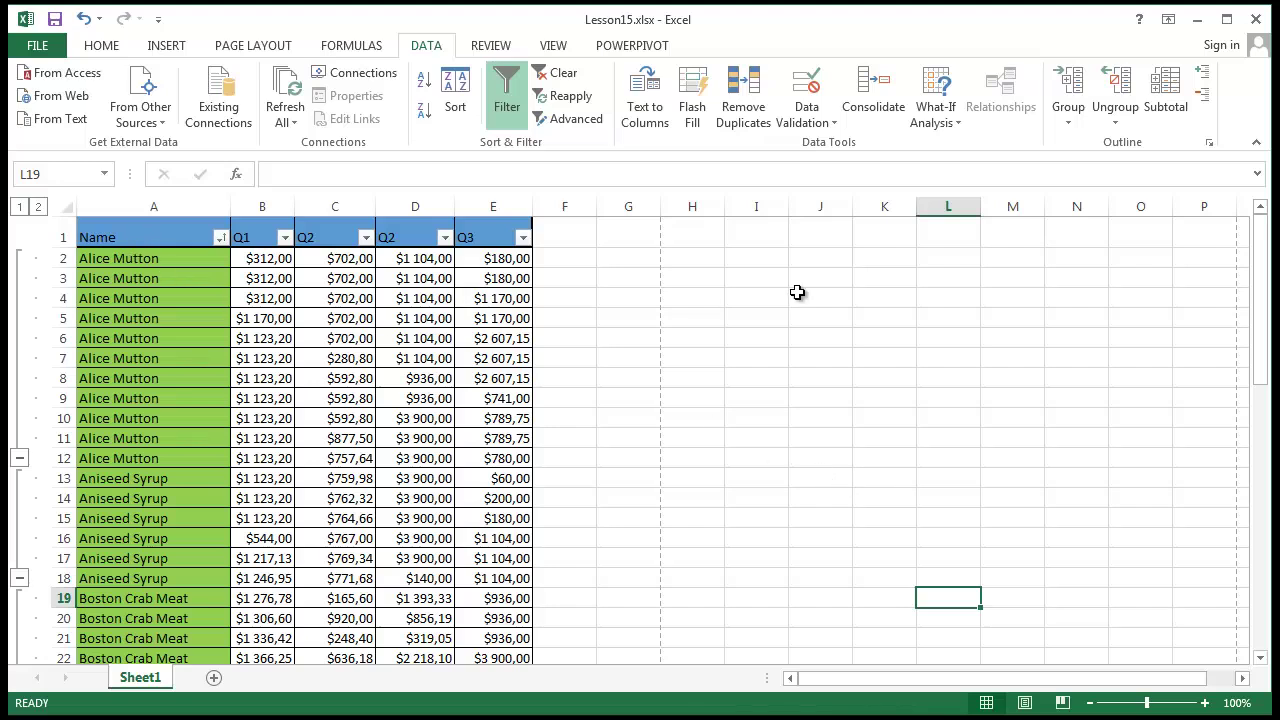
# Step: Enter =sum(B2:E2) in F2 to total row 2's quarters
pyautogui.click(566, 263)
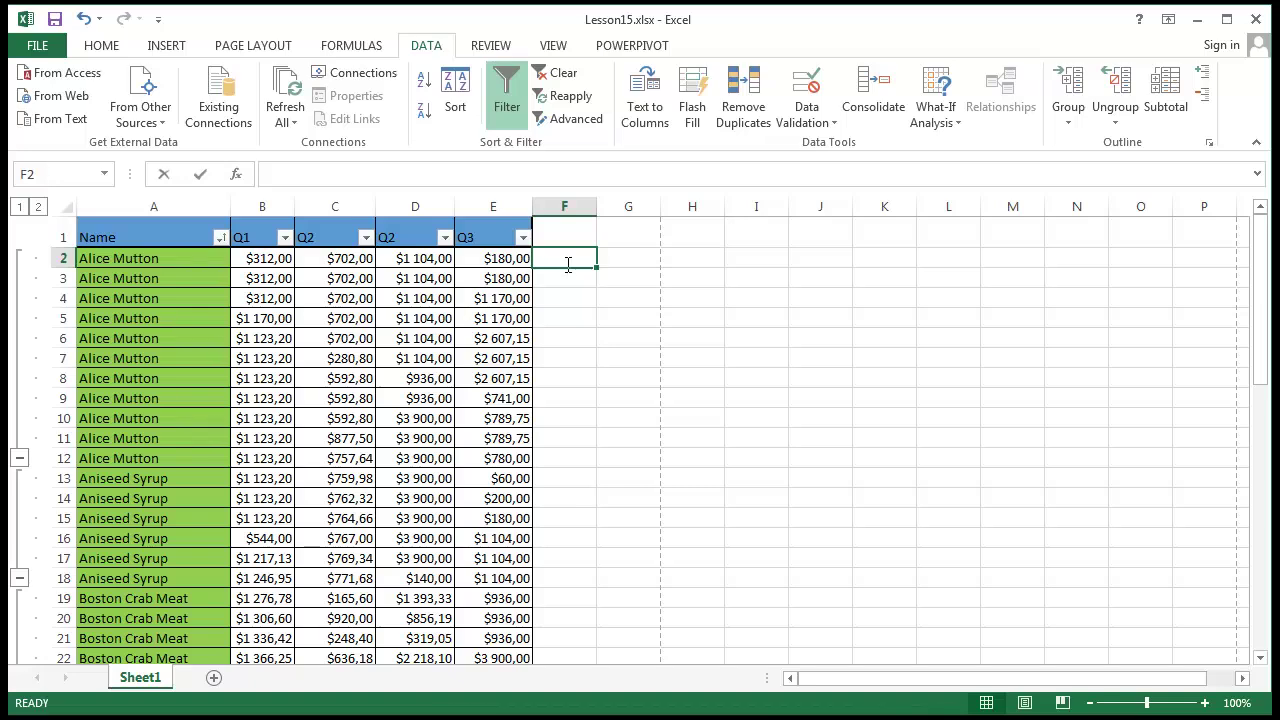
pyautogui.write('=sum')
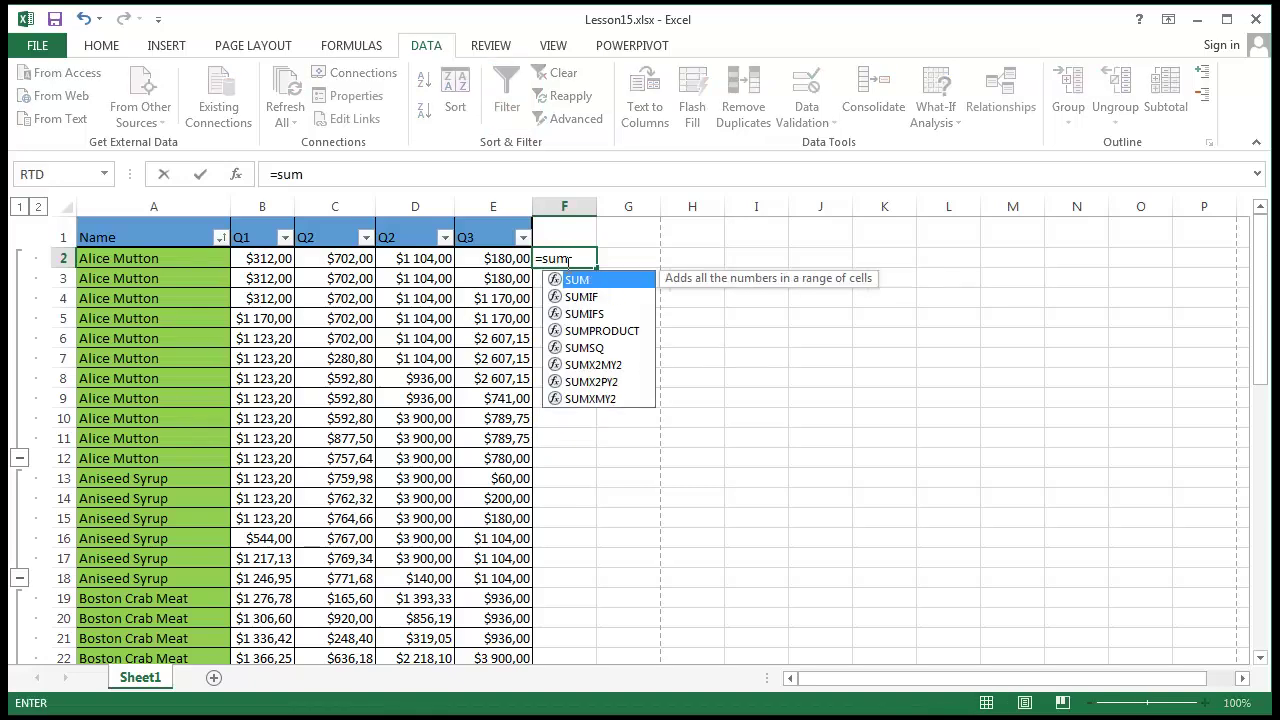
pyautogui.write('(')
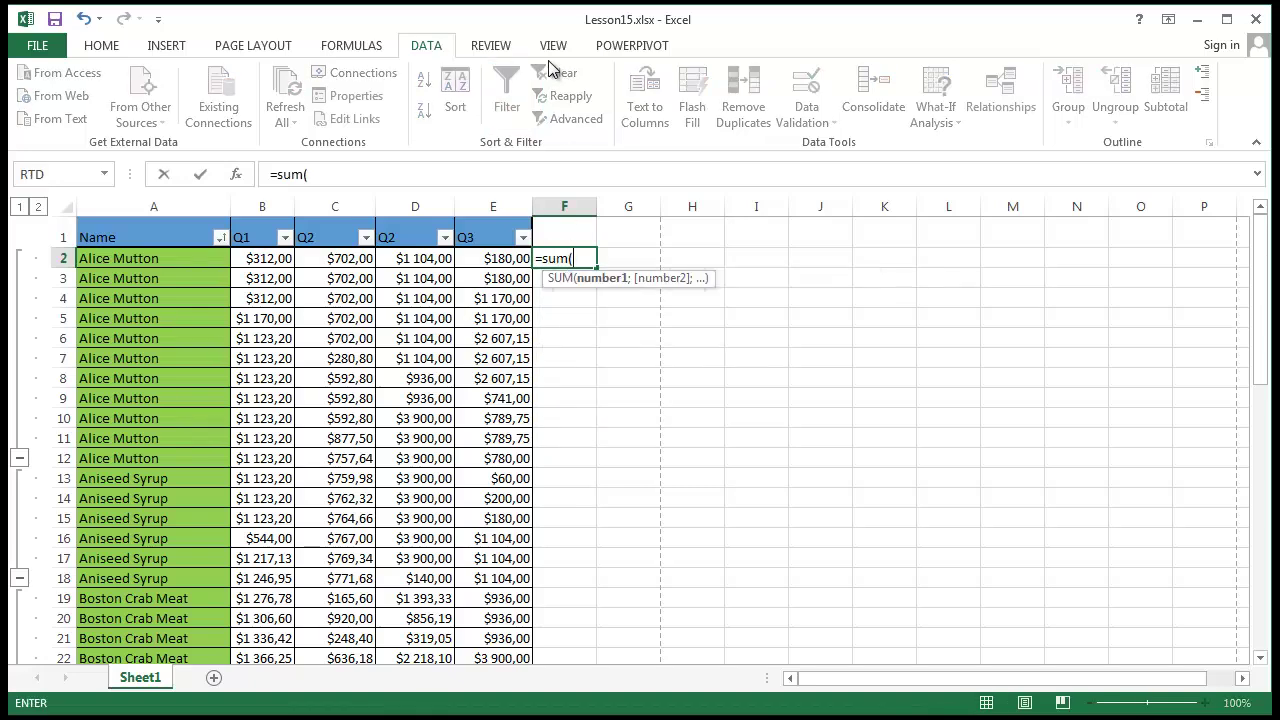
pyautogui.moveTo(257, 264); pyautogui.dragTo(473, 268)
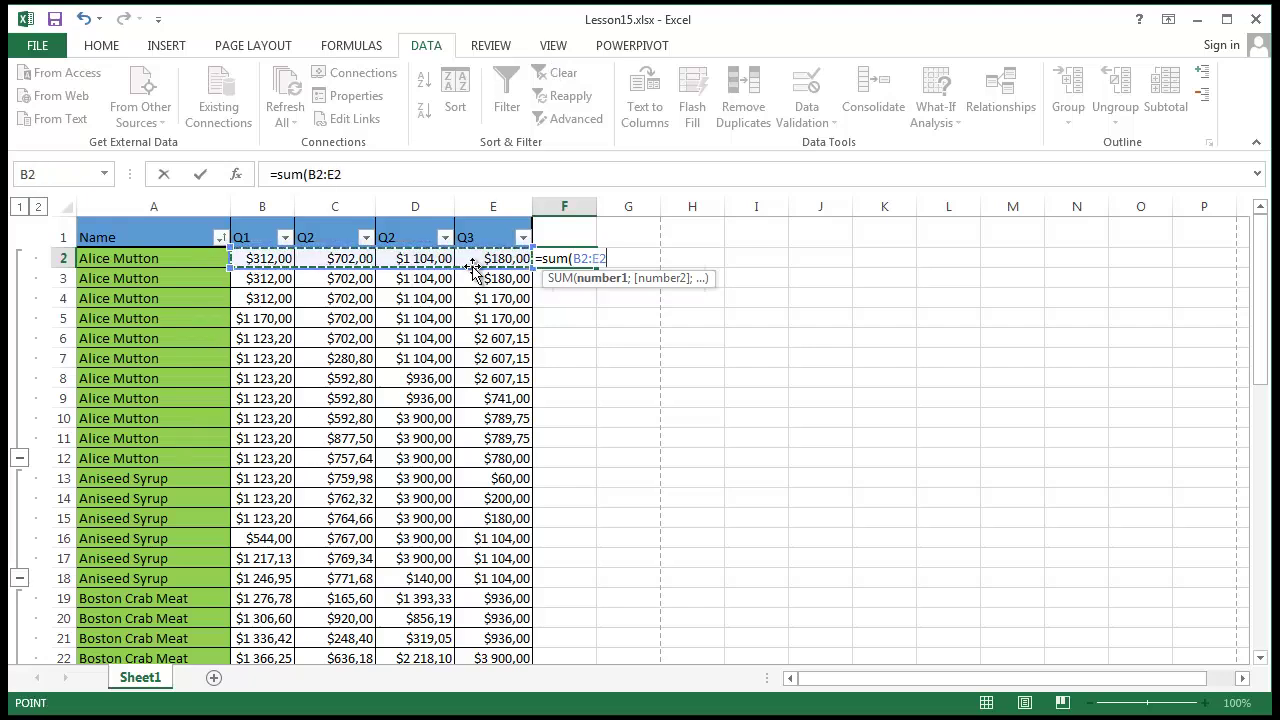
pyautogui.press('Return')
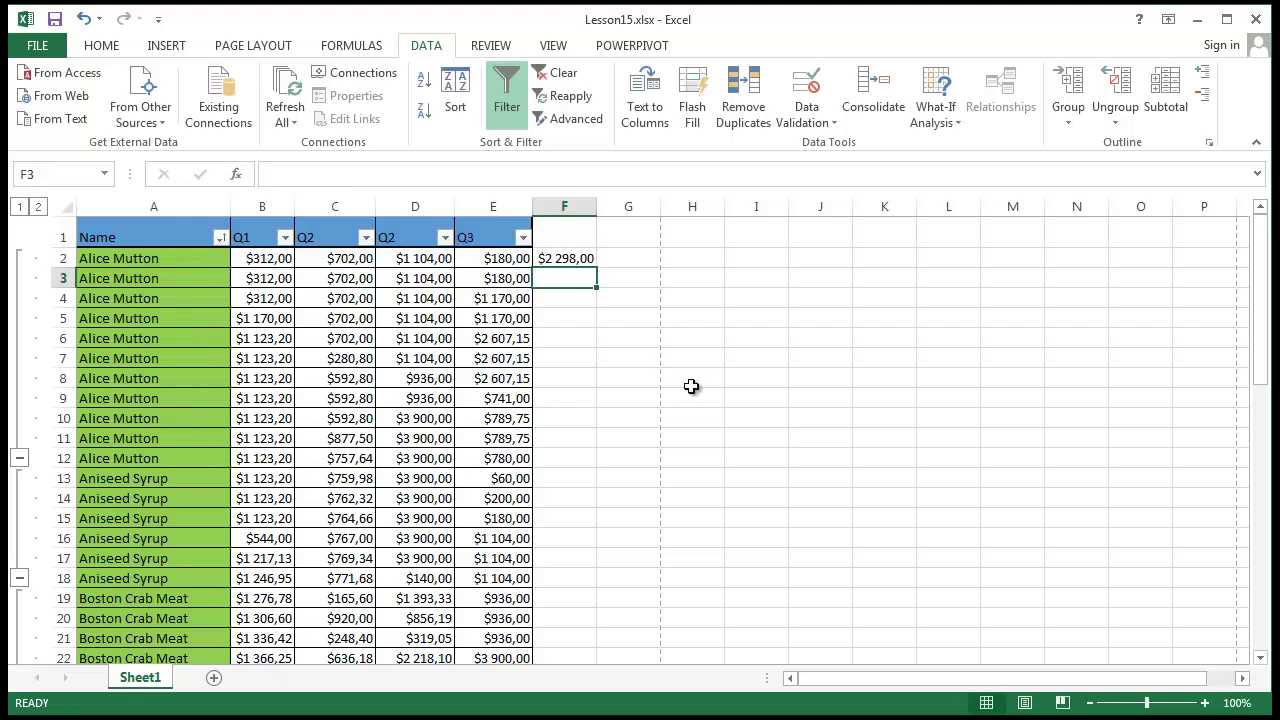
# Step: Enter the heading 'Sum' in F1
pyautogui.click(562, 230)
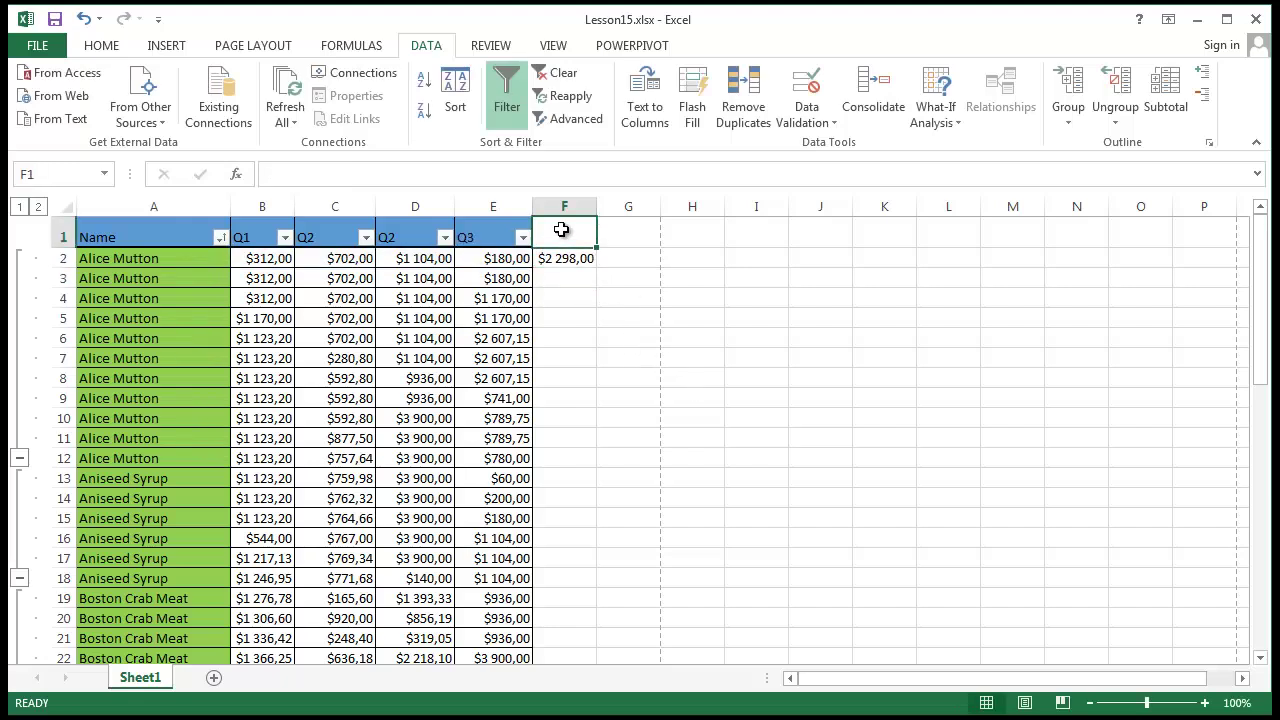
pyautogui.write('Sum')
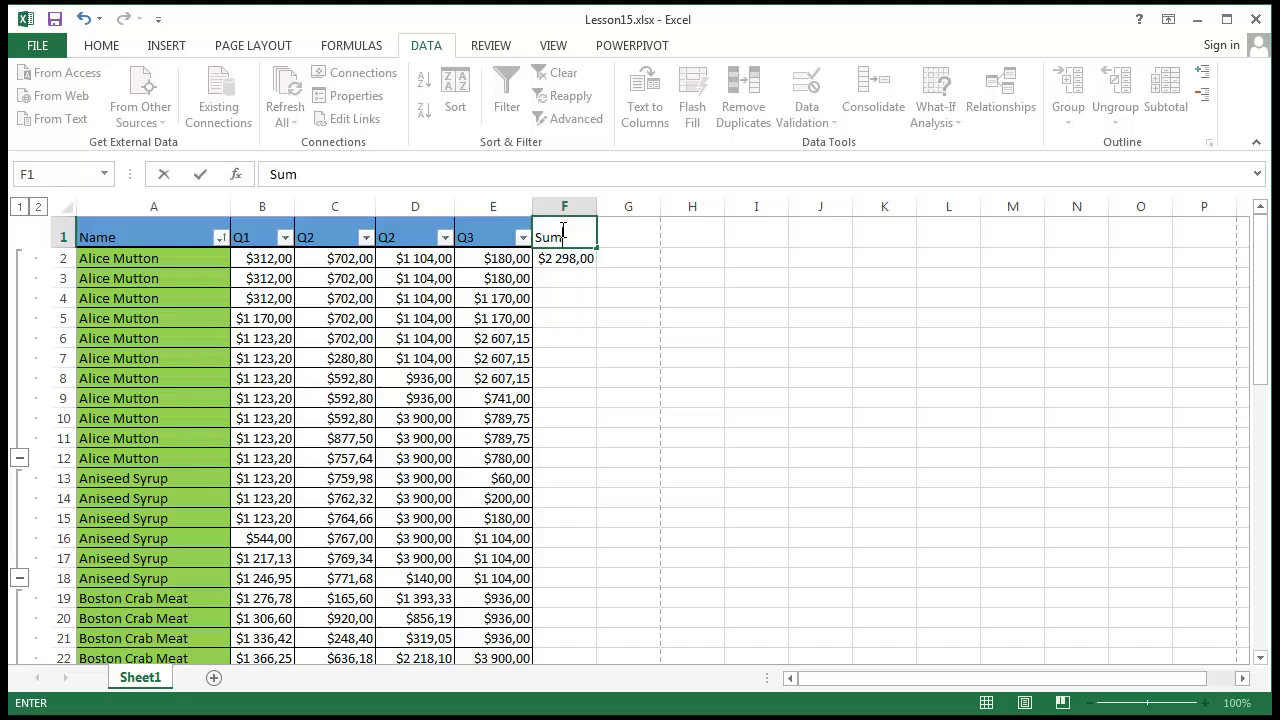
pyautogui.press('Return')
# Step: Give header row A1:F1 blue formatting
pyautogui.click(630, 381)
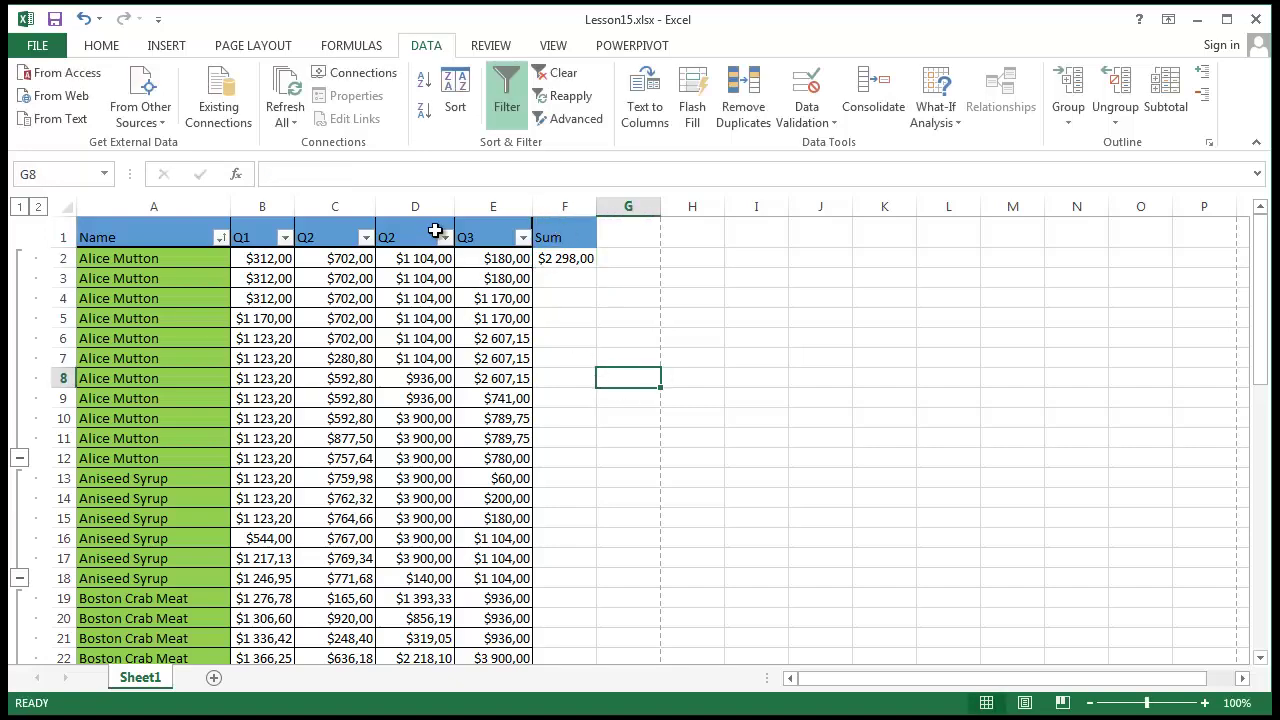
pyautogui.moveTo(104, 237); pyautogui.dragTo(576, 232)
pyautogui.click(108, 55)
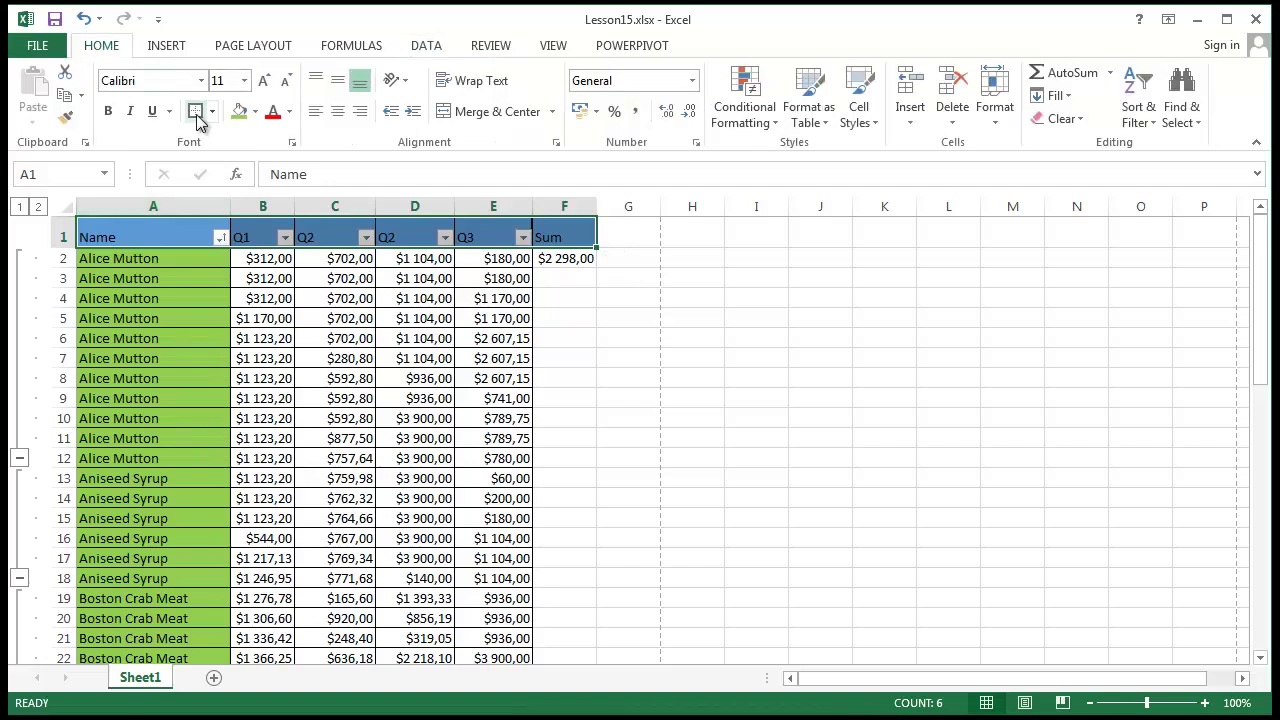
pyautogui.click(614, 382)
# Step: Fill F2's sum formula down column F to row 56
pyautogui.click(572, 261)
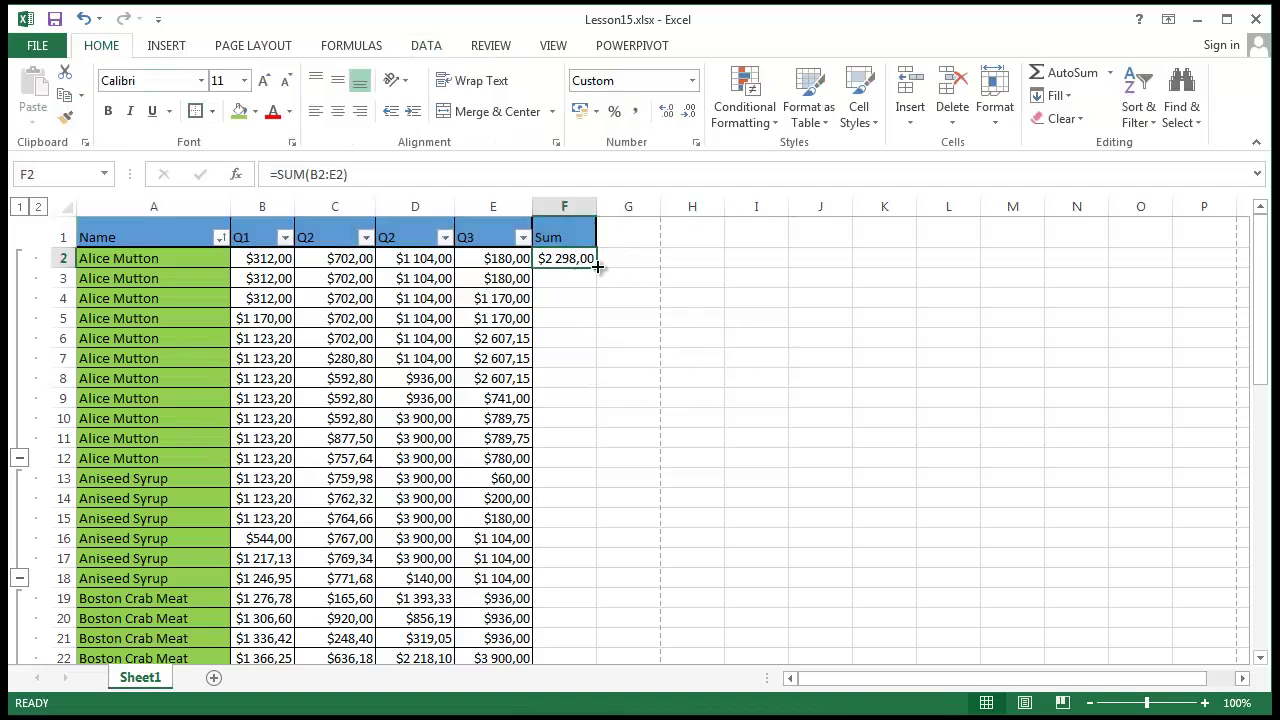
pyautogui.click(598, 267)
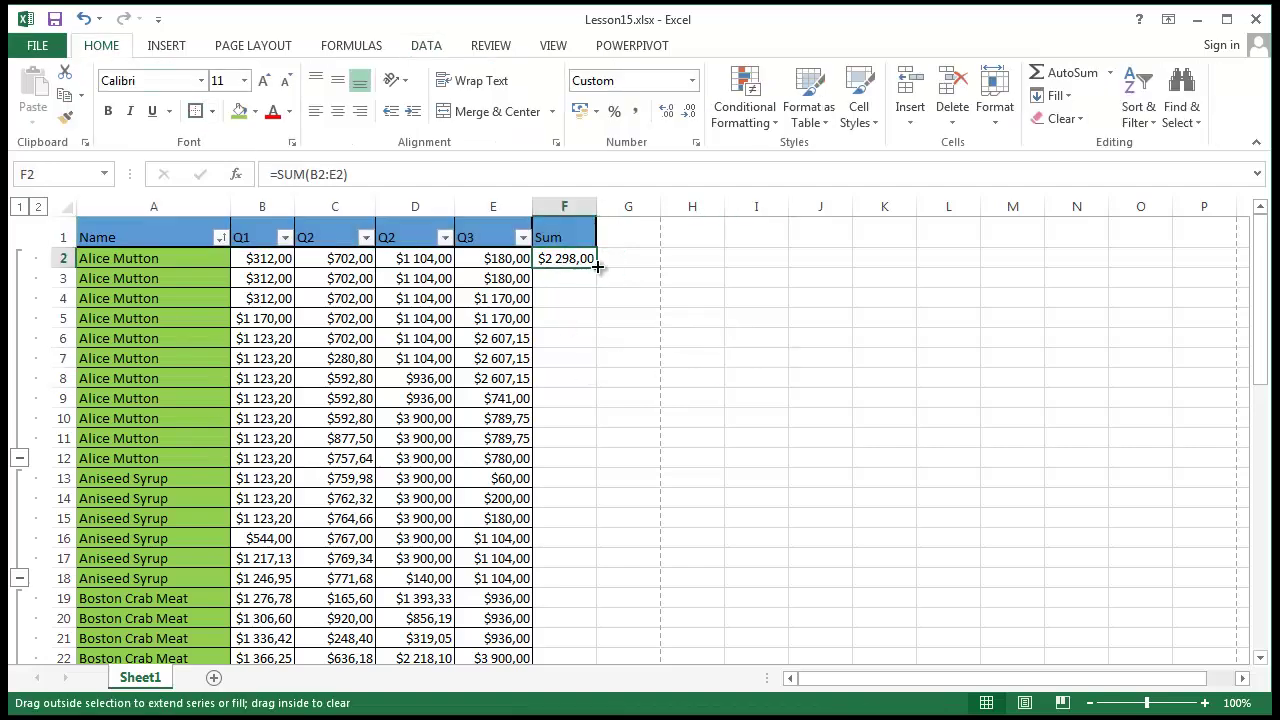
pyautogui.click(592, 321)
pyautogui.click(574, 273)
pyautogui.click(573, 256)
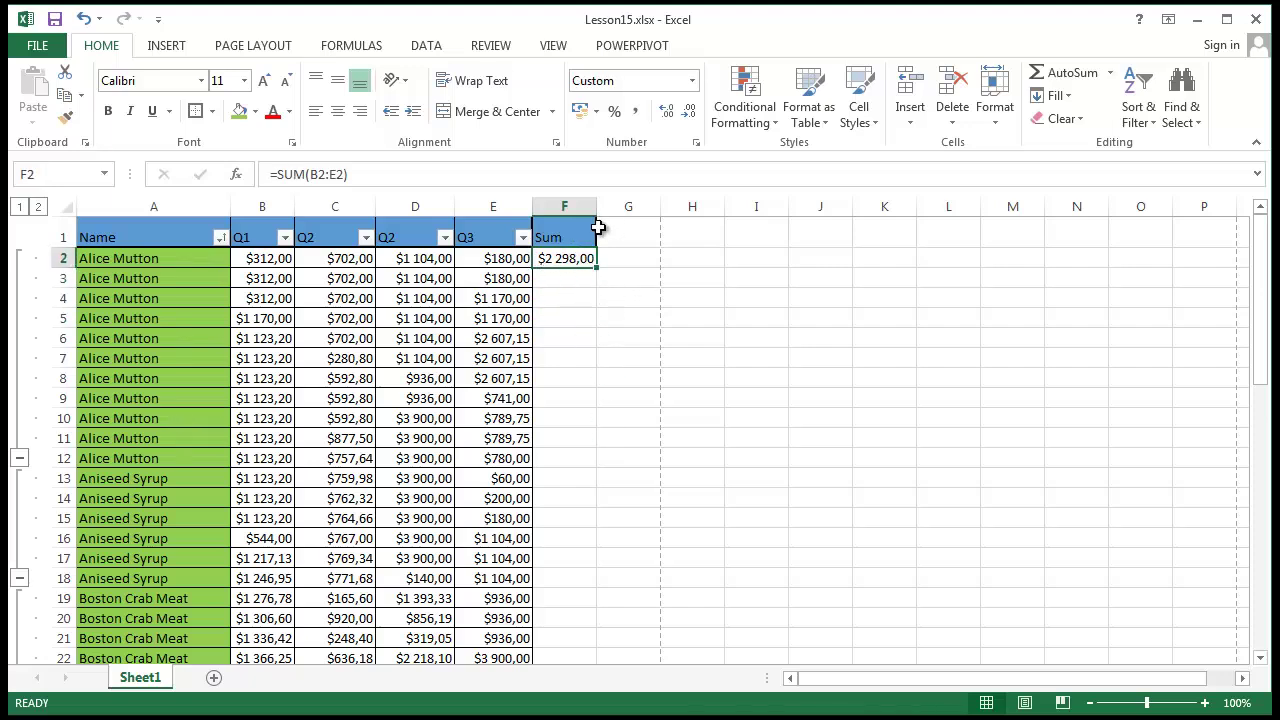
pyautogui.scroll(-16, 606, 320)
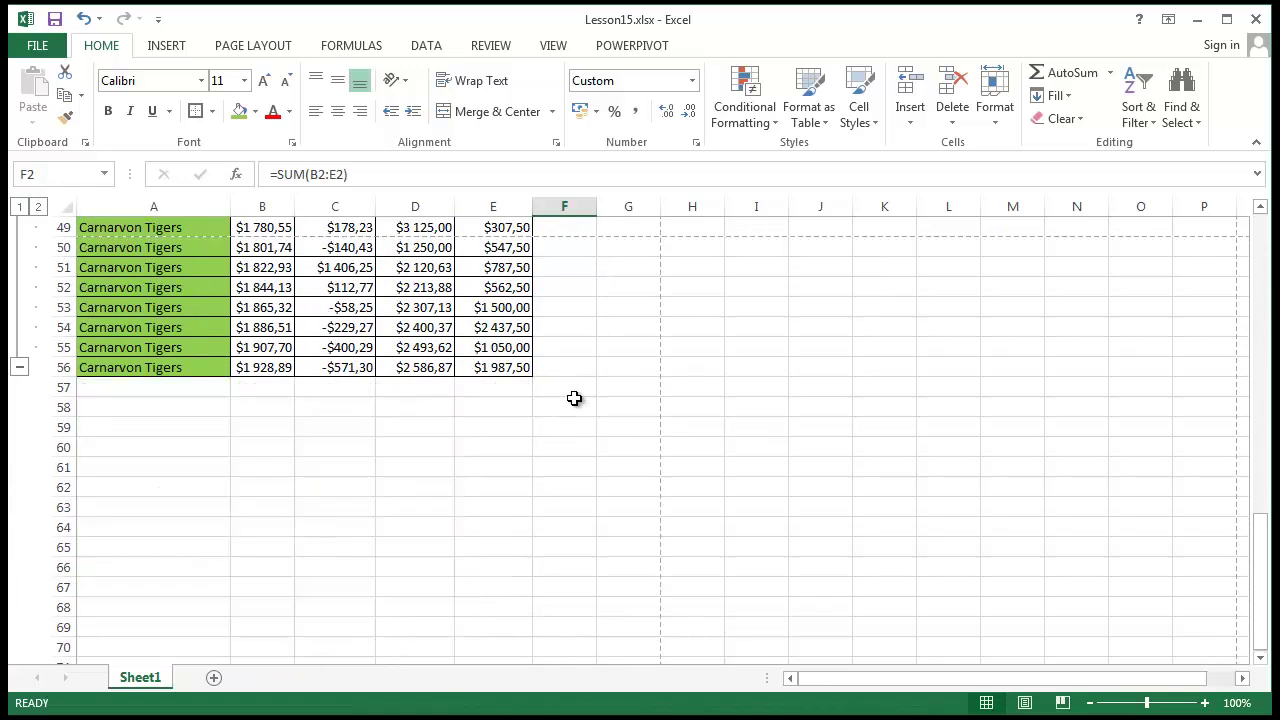
pyautogui.scroll(16, 586, 415)
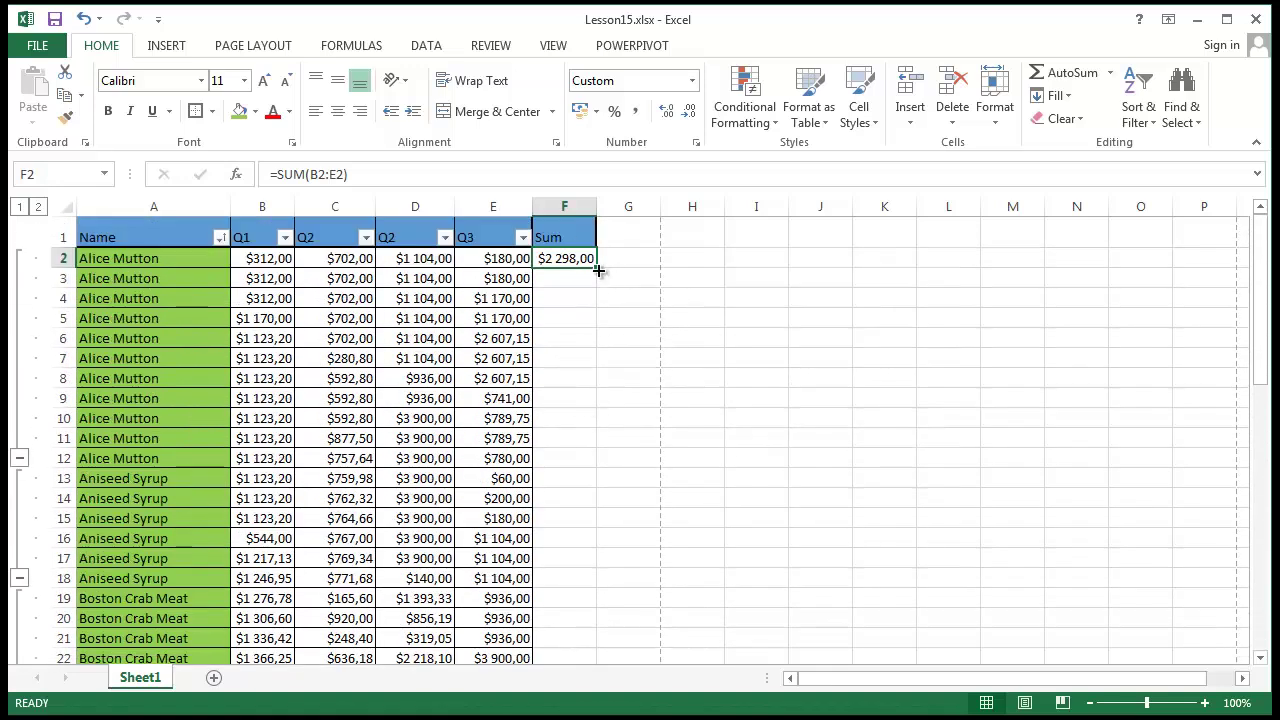
pyautogui.moveTo(598, 270); pyautogui.dragTo(597, 634)
pyautogui.moveTo(792, 475); pyautogui.dragTo(763, 494)
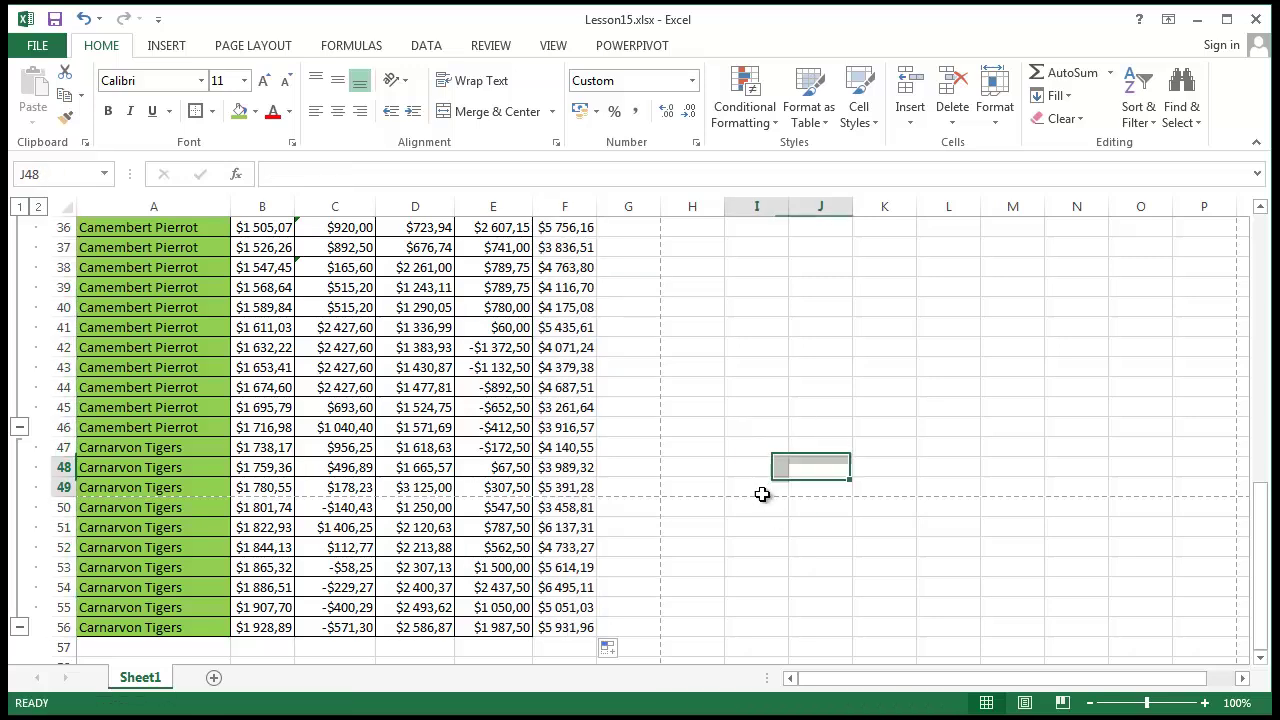
# Step: Check and confirm F55's =SUM(B55:E55) formula, showing $5 051,03
pyautogui.click(574, 605)
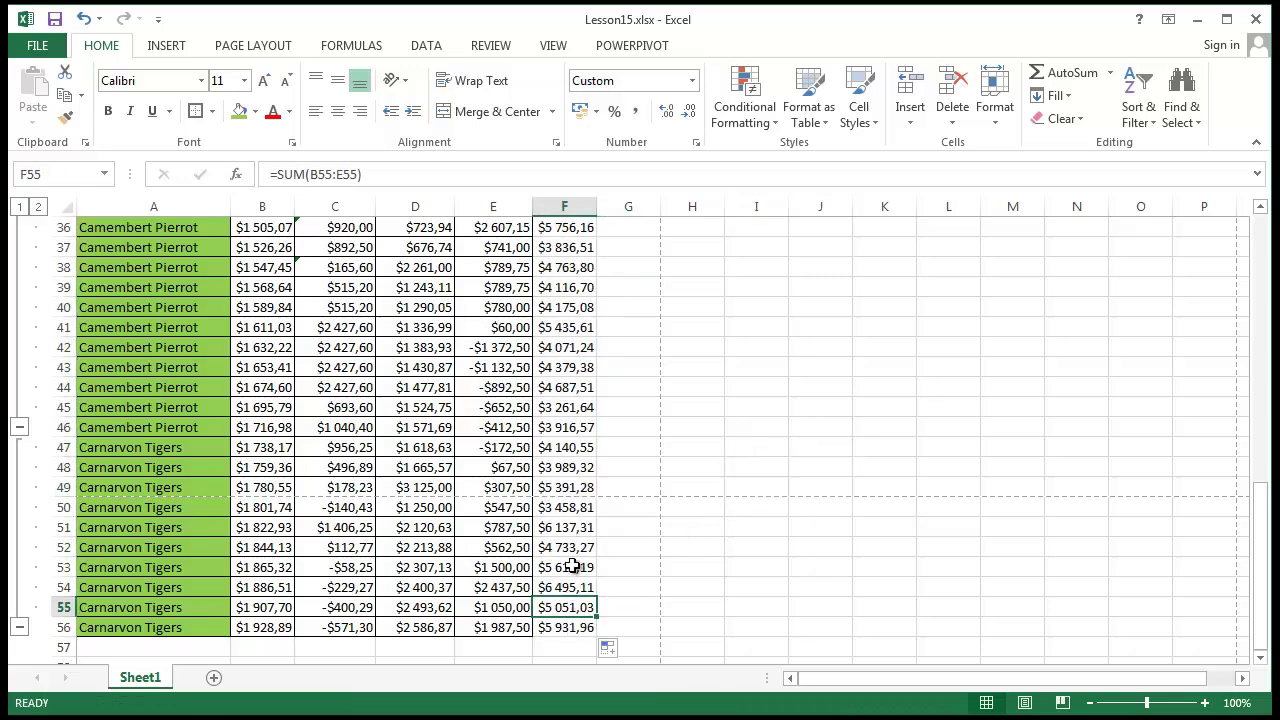
pyautogui.click(326, 170)
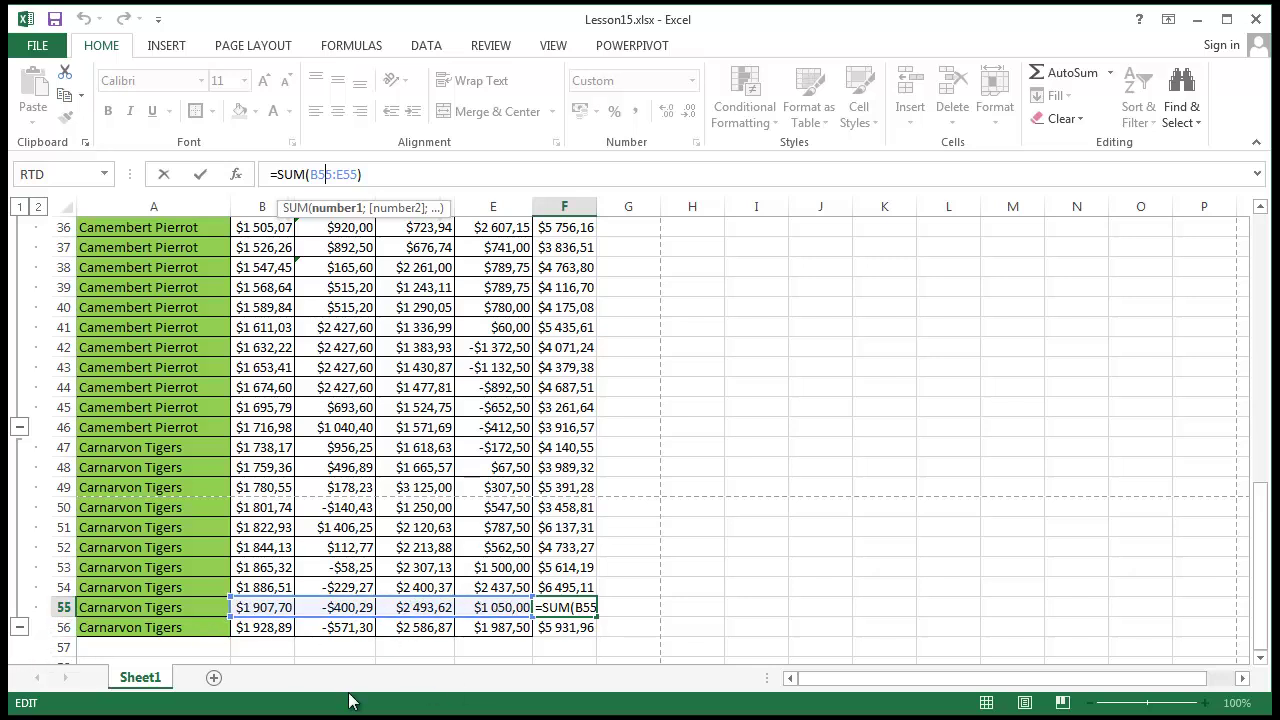
pyautogui.hotkey('ctrl', 'Return')
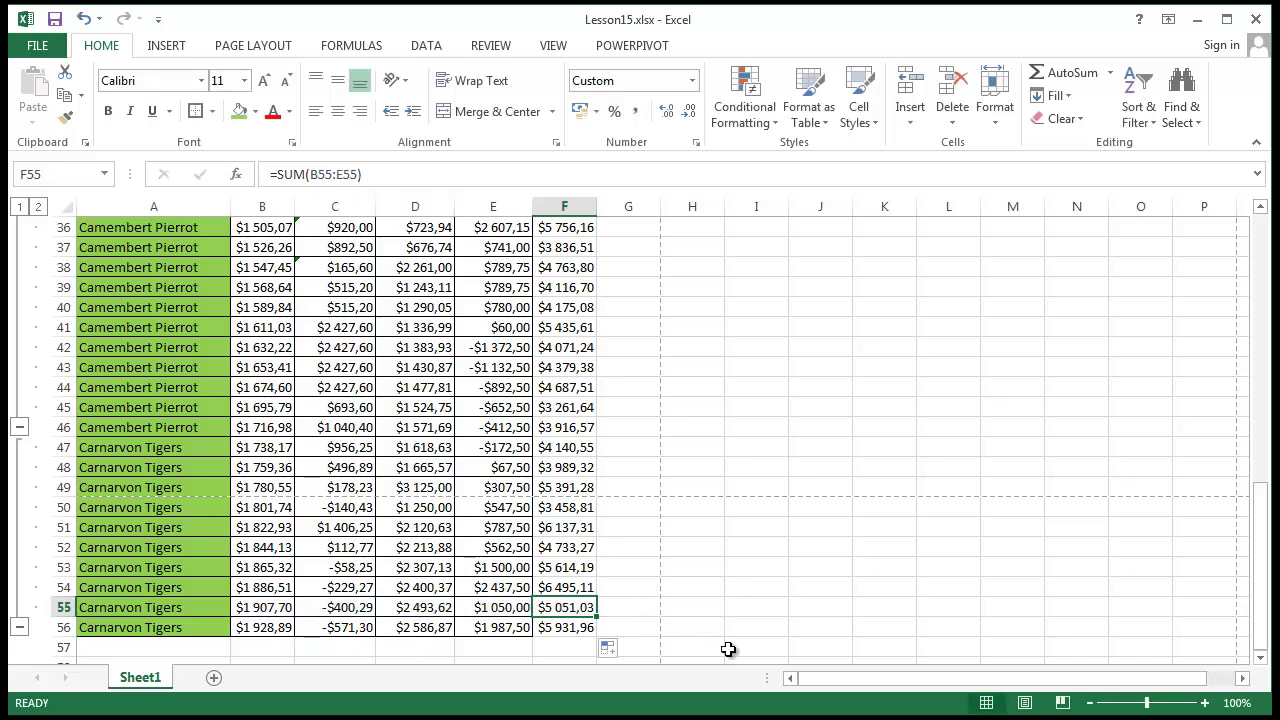
pyautogui.click(744, 640)
# Step: Apply All Borders to the Sum cells F2:F56
pyautogui.scroll(12, 735, 630)
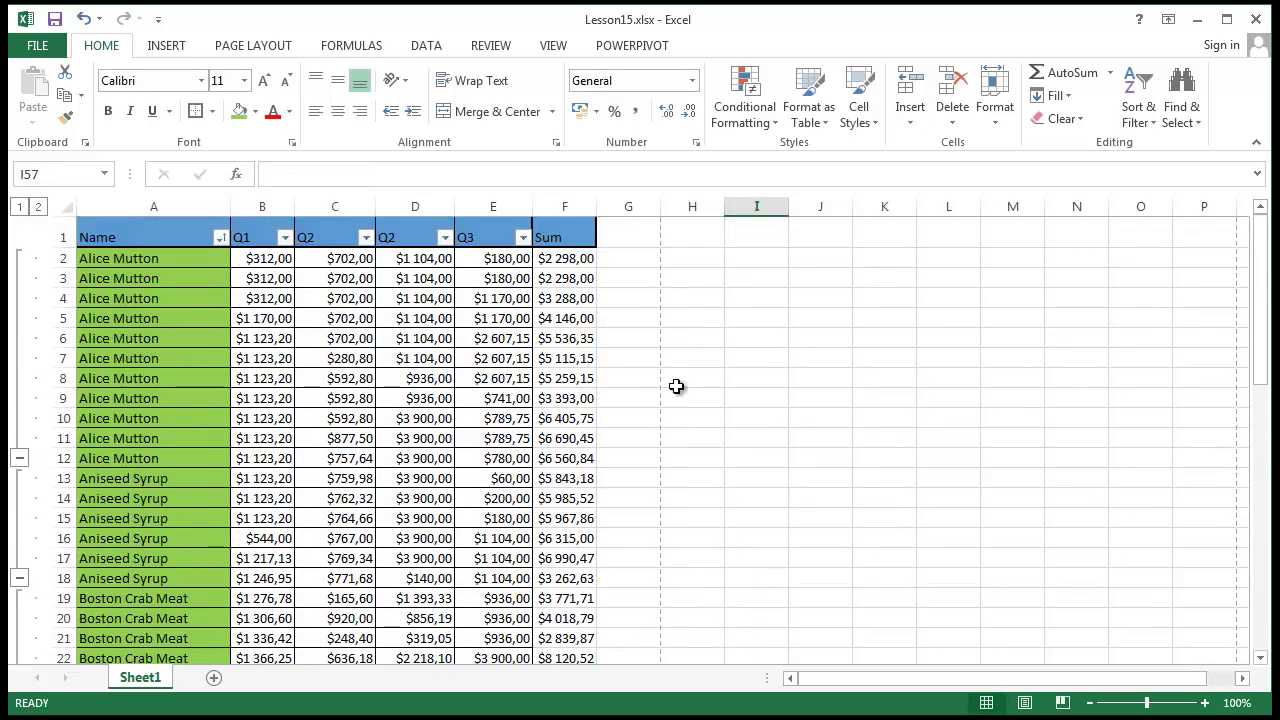
pyautogui.moveTo(576, 258); pyautogui.dragTo(692, 650)
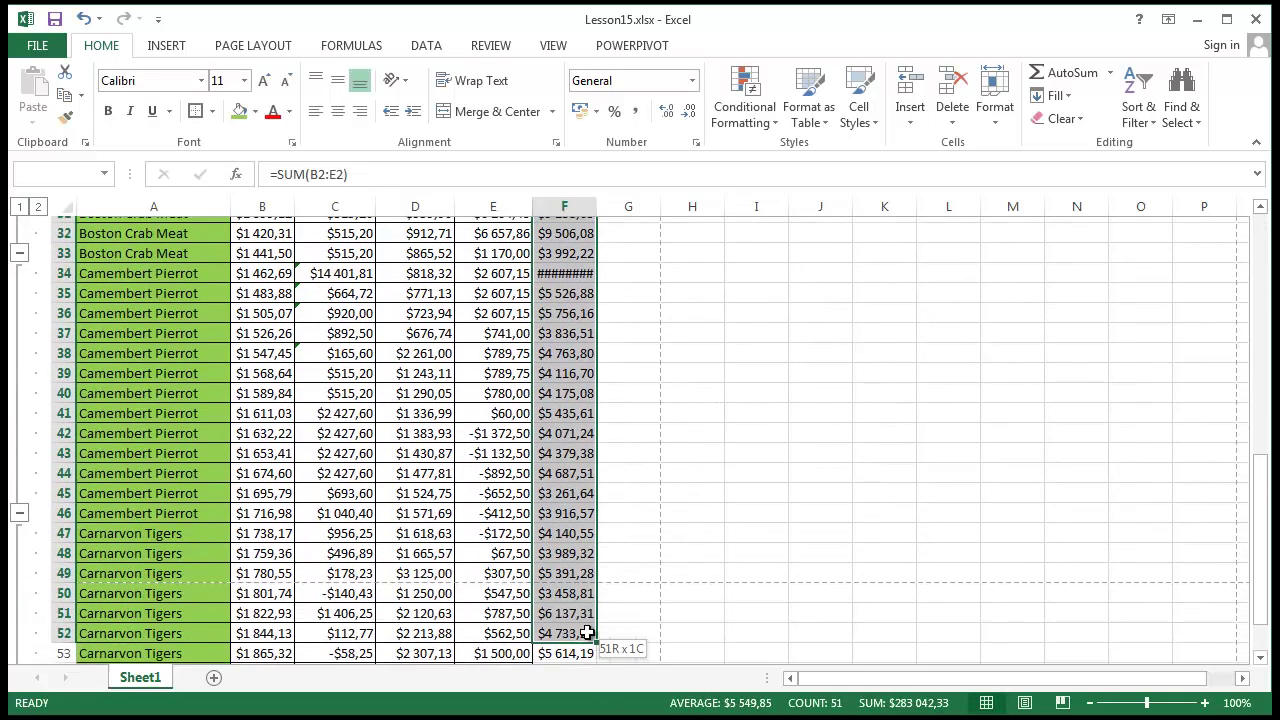
pyautogui.moveTo(585, 637)
pyautogui.mouseDown()
pyautogui.moveTo(578, 607)
pyautogui.moveTo(580, 626)
pyautogui.mouseUp()
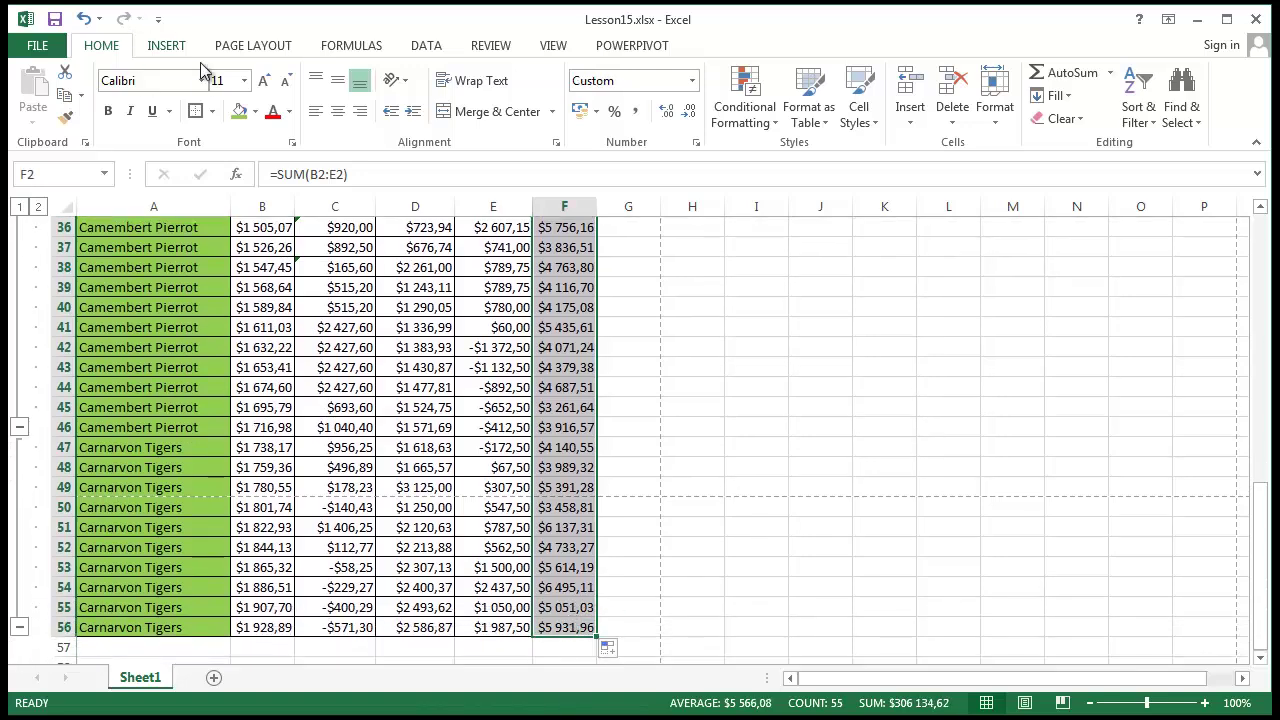
pyautogui.click(213, 112)
pyautogui.click(245, 282)
pyautogui.scroll(12, 909, 528)
pyautogui.click(900, 516)
# Step: Reapply filtering across A1:F1 so the Sum header gets a dropdown
pyautogui.click(571, 237)
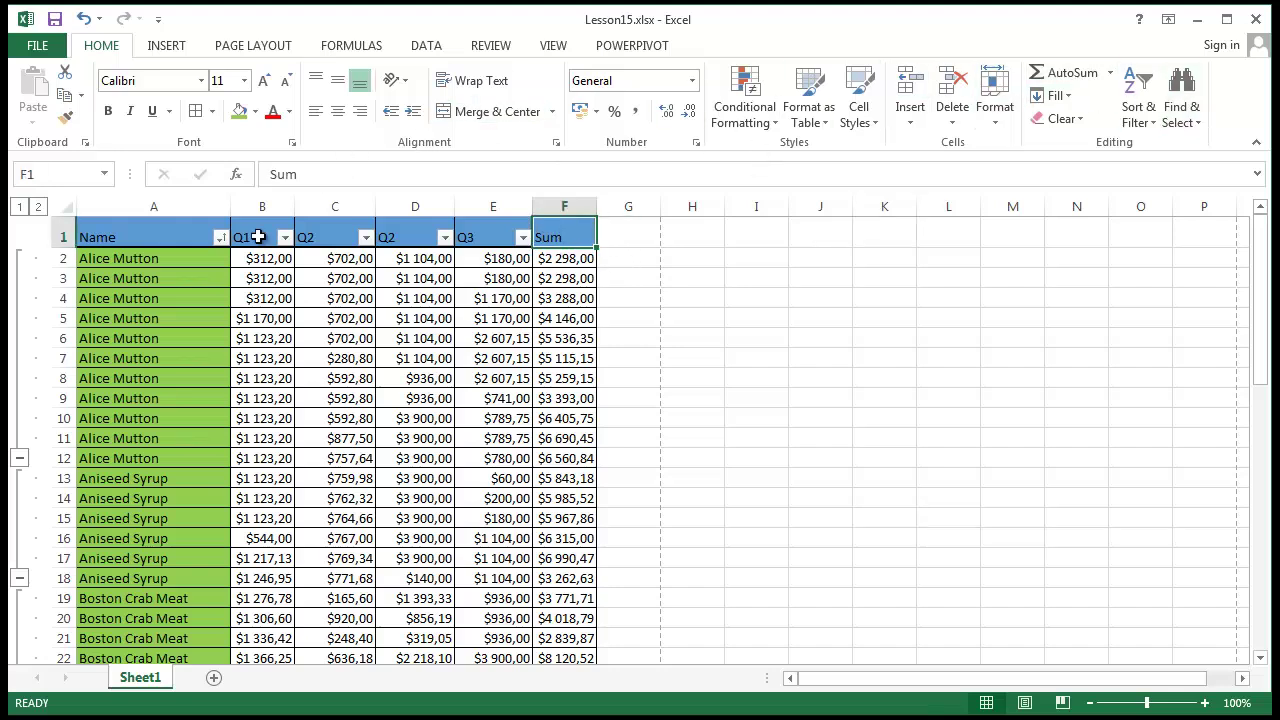
pyautogui.moveTo(124, 234); pyautogui.dragTo(548, 224)
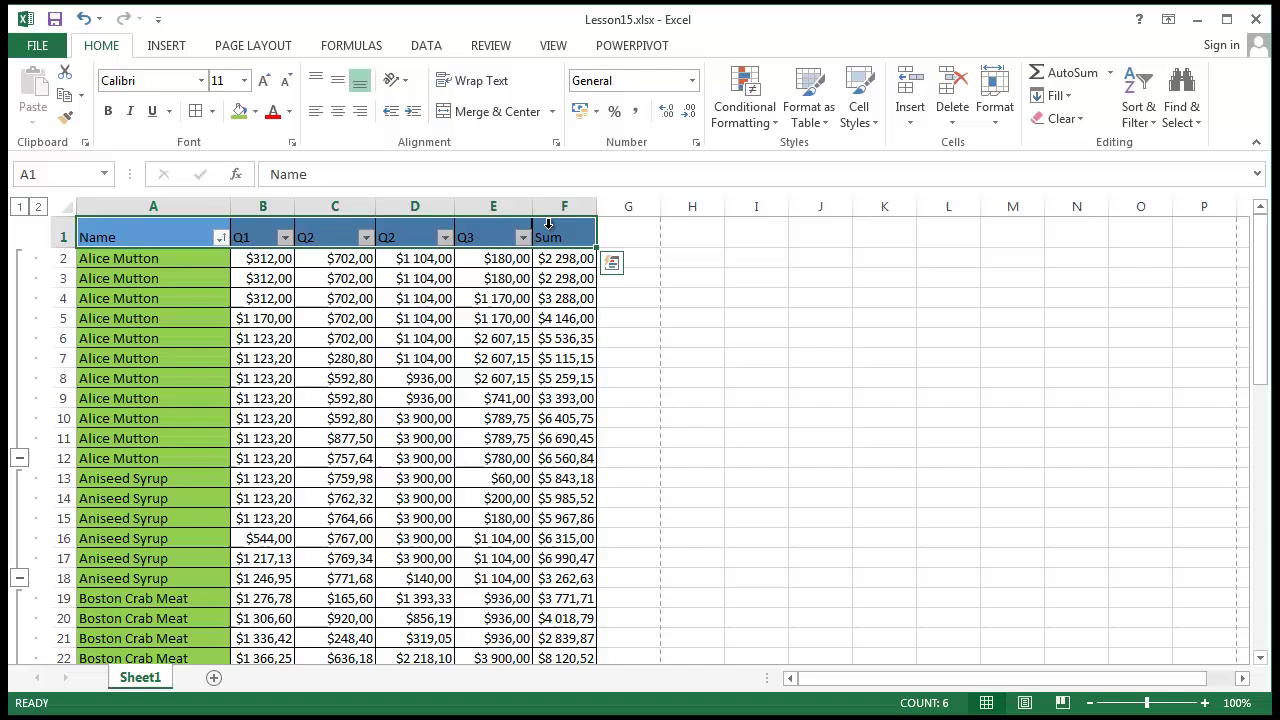
pyautogui.click(426, 46)
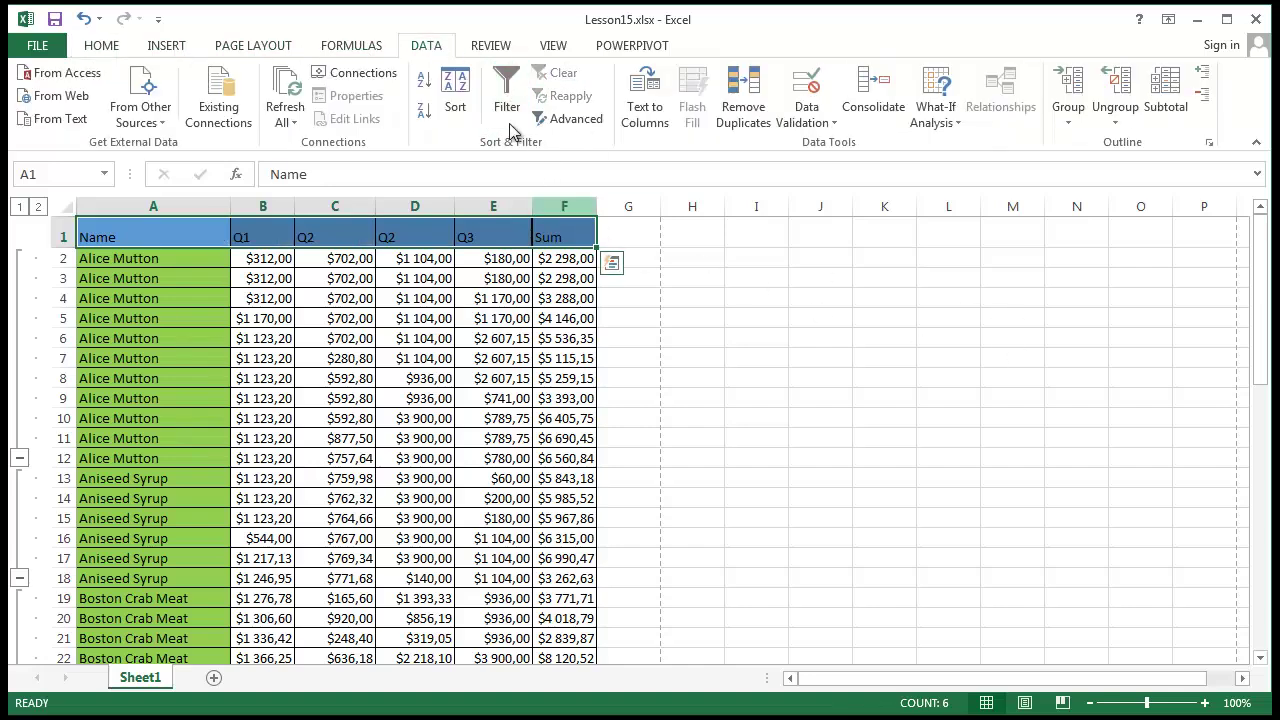
pyautogui.click(1063, 597)
pyautogui.click(738, 313)
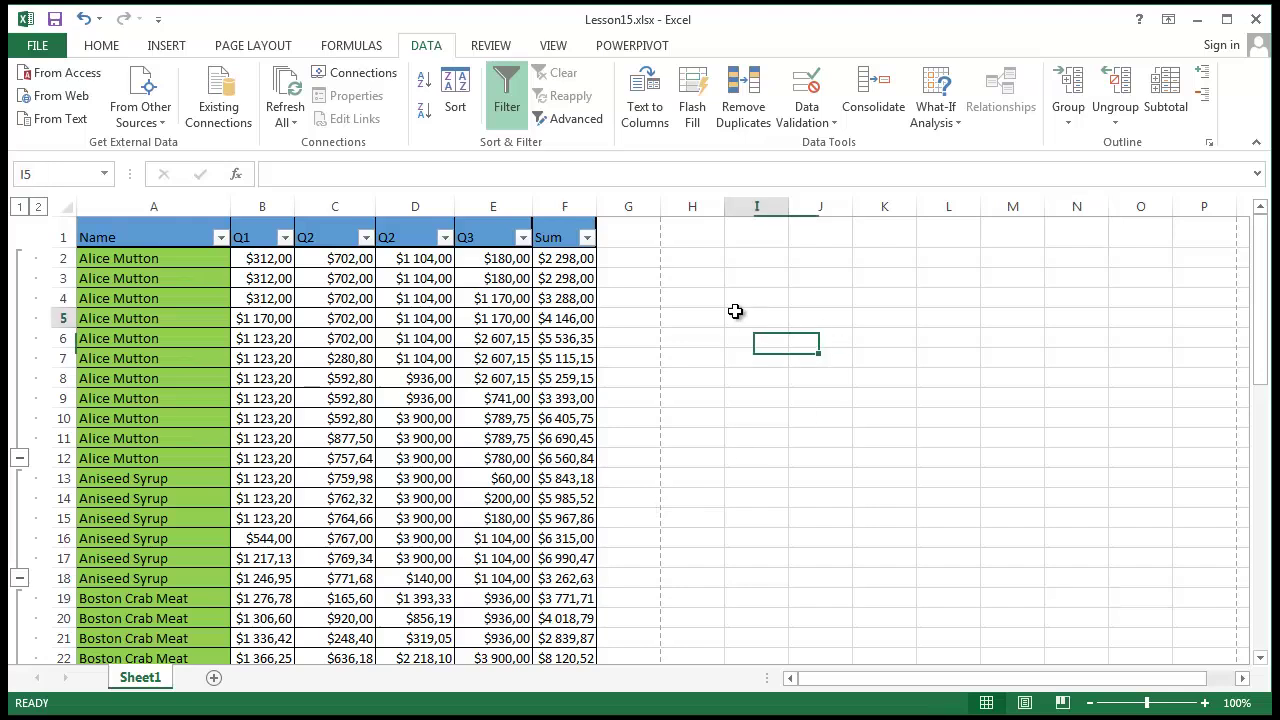
# Step: Widen column F slightly
pyautogui.moveTo(597, 206); pyautogui.dragTo(605, 204)
pyautogui.click(926, 343)
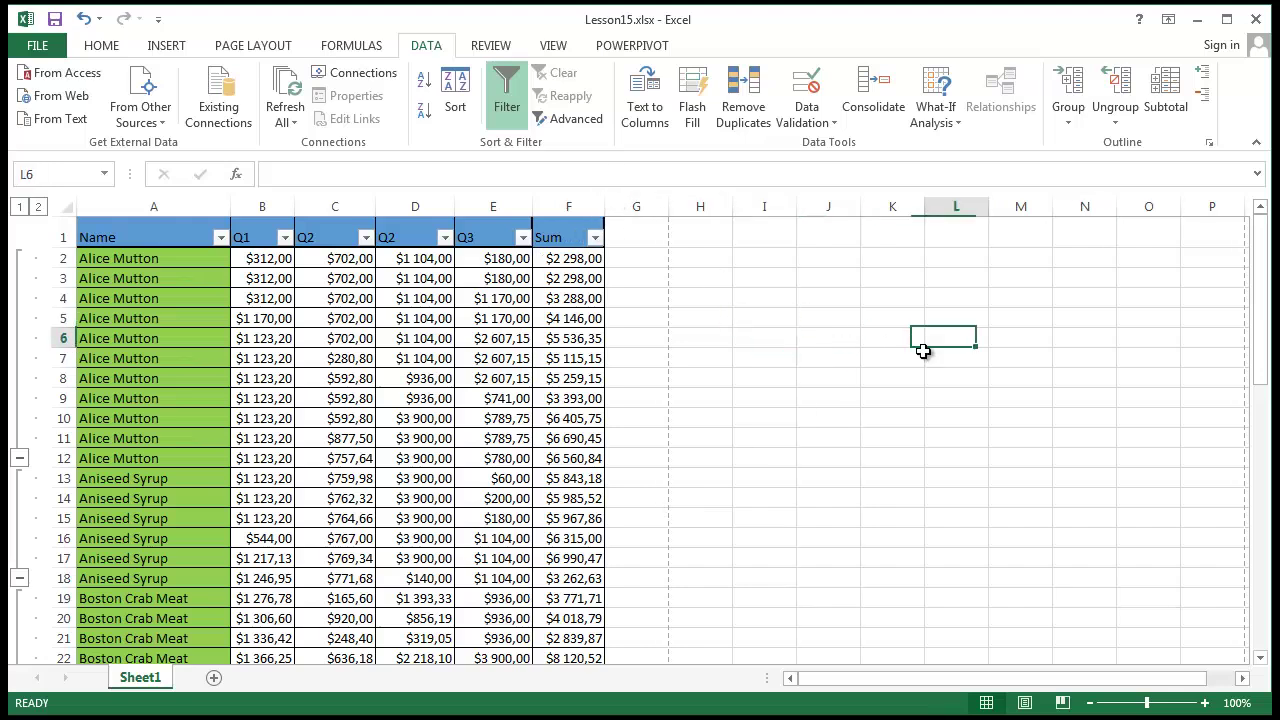
pyautogui.click(662, 242)
pyautogui.moveTo(805, 438); pyautogui.dragTo(805, 420)
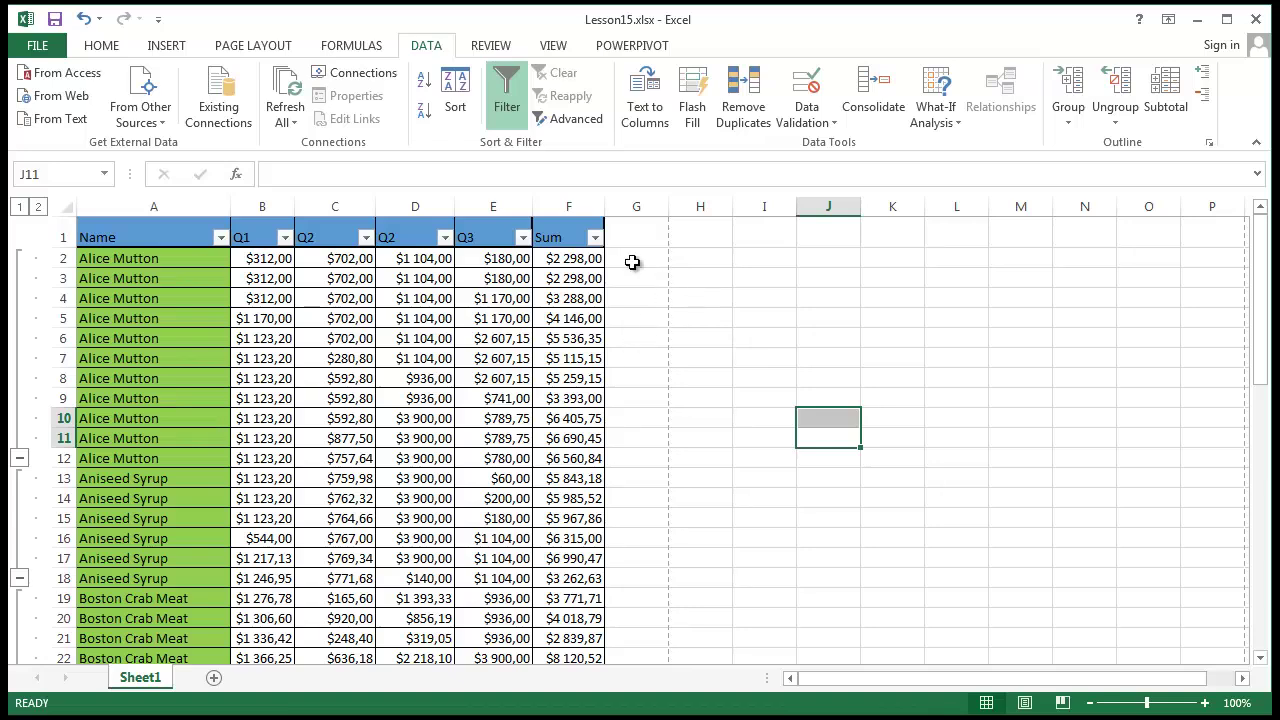
pyautogui.click(645, 207)
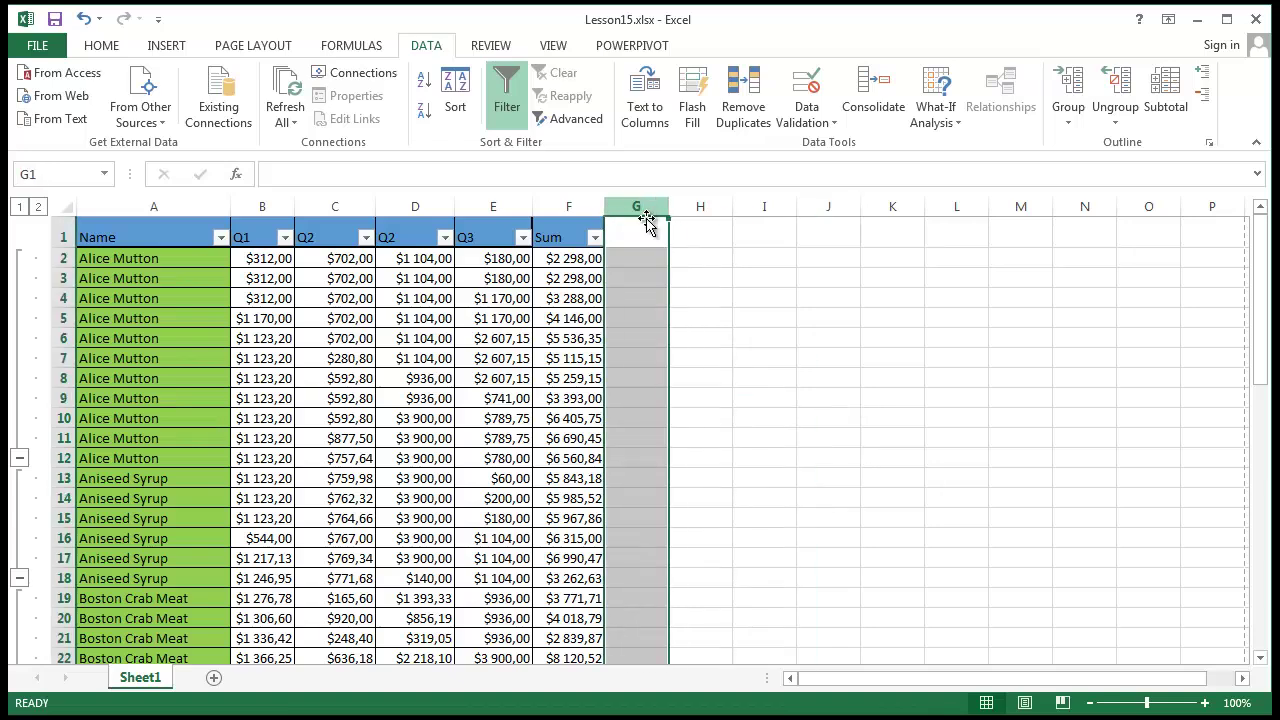
pyautogui.click(776, 422)
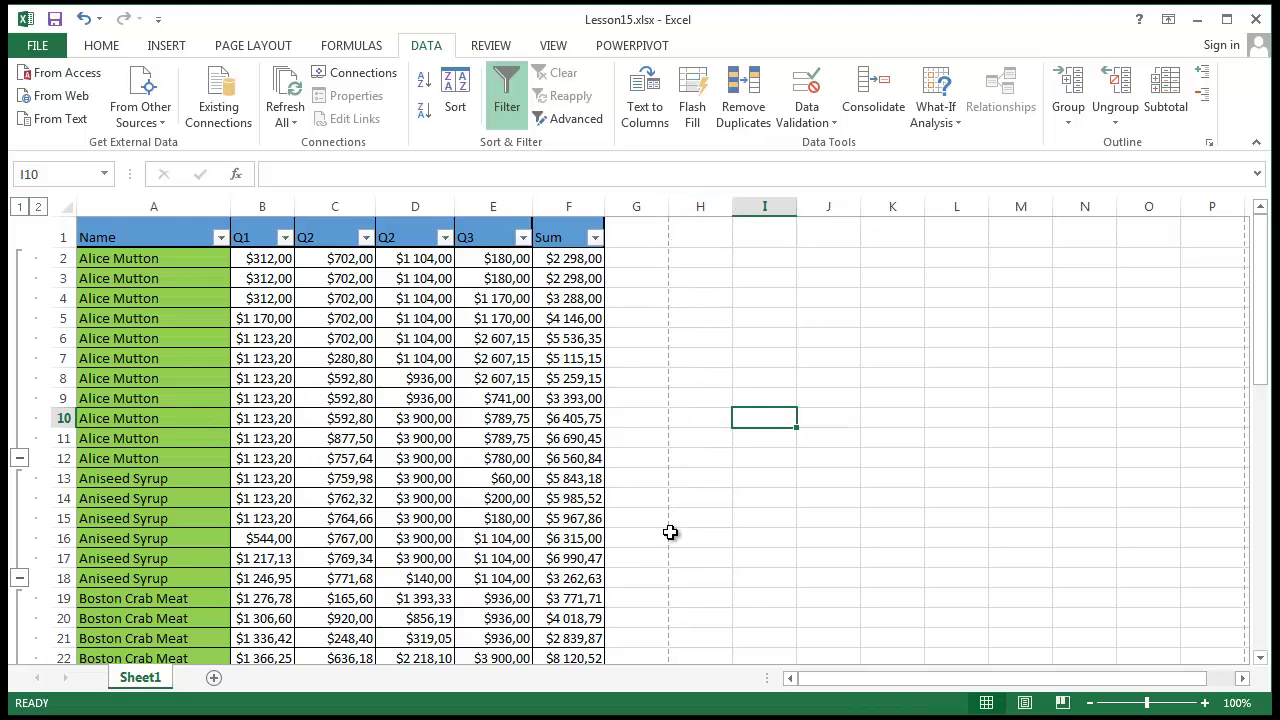
pyautogui.scroll(-6, 677, 477)
pyautogui.scroll(6, 670, 430)
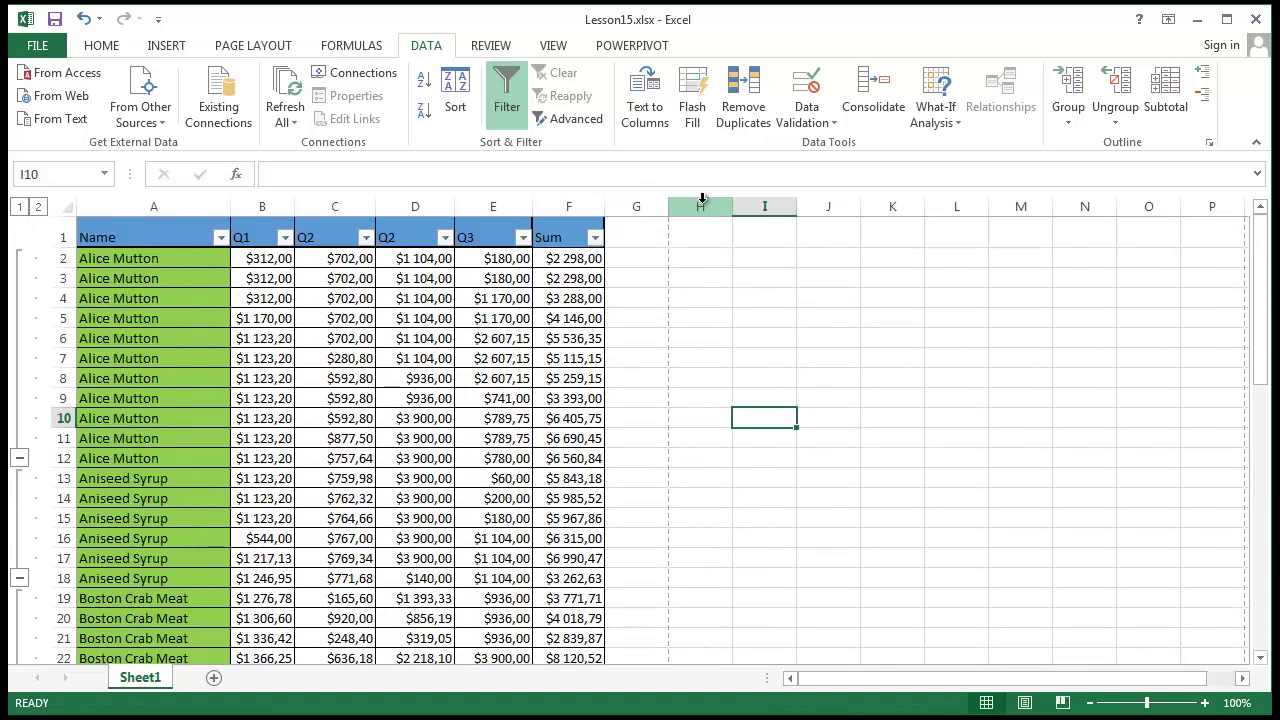
pyautogui.scroll(-17, 710, 314)
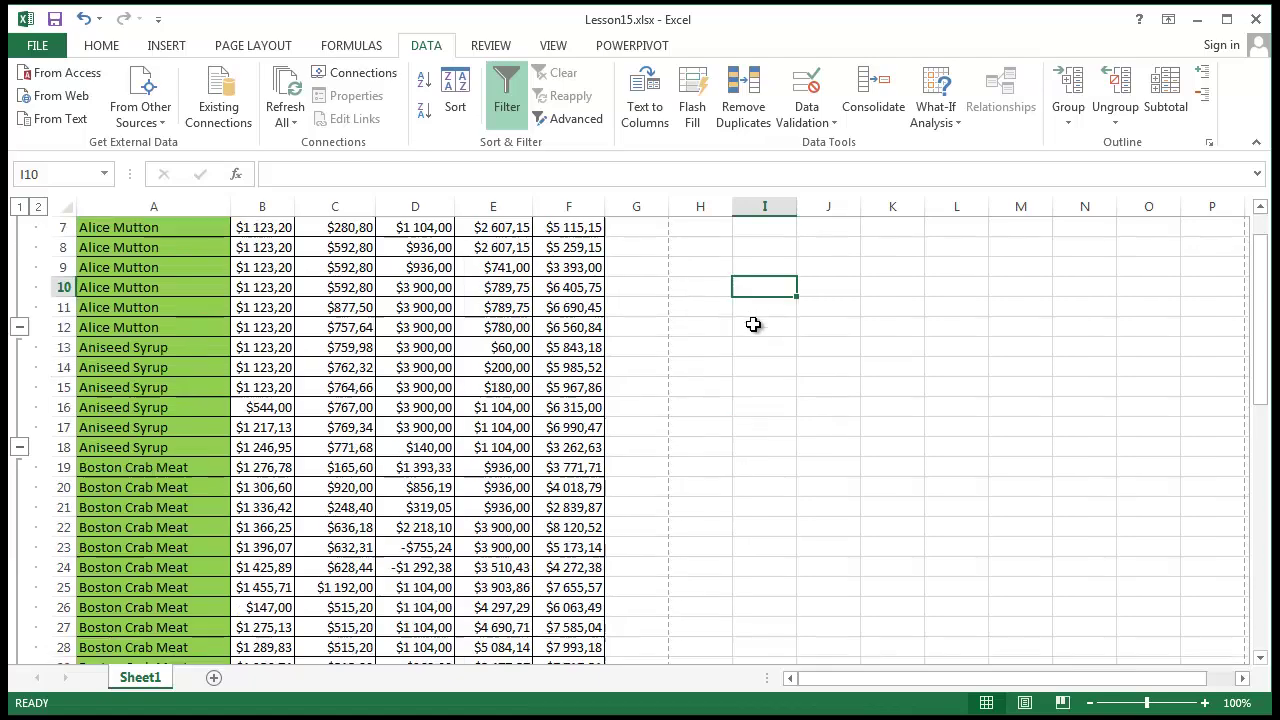
pyautogui.scroll(3, 690, 400)
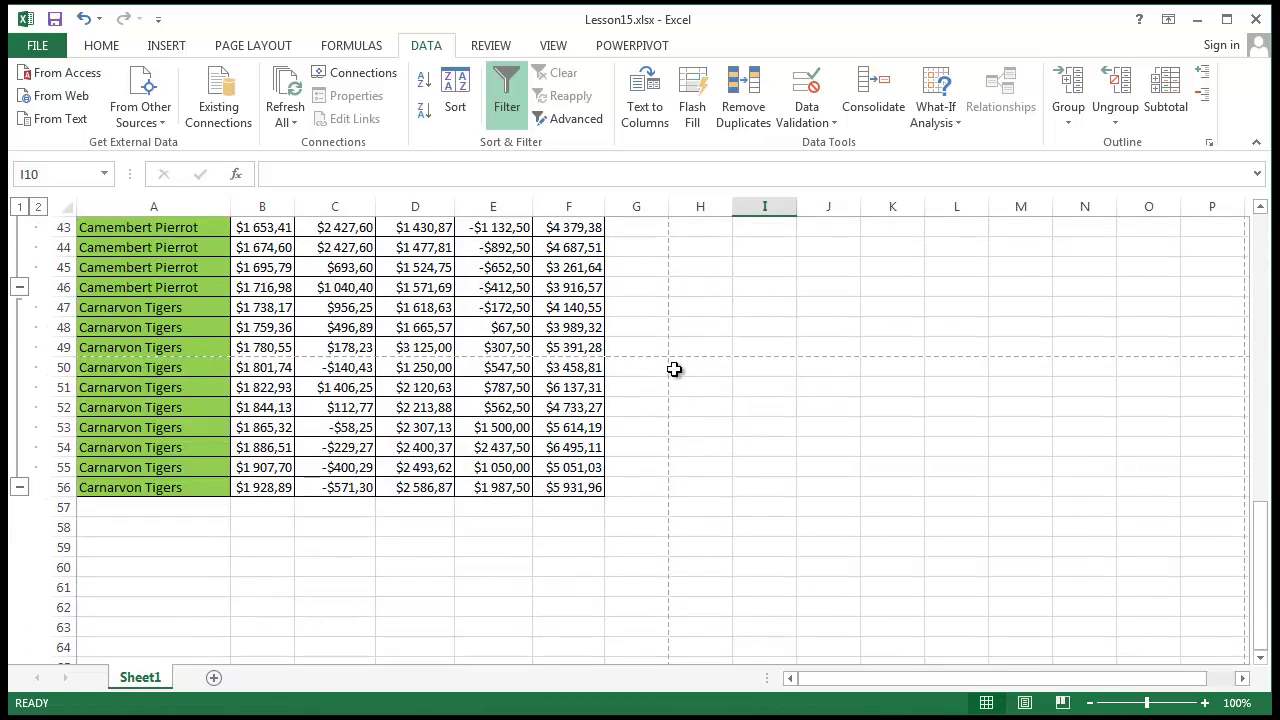
pyautogui.scroll(5, 655, 350)
pyautogui.scroll(-4, 657, 358)
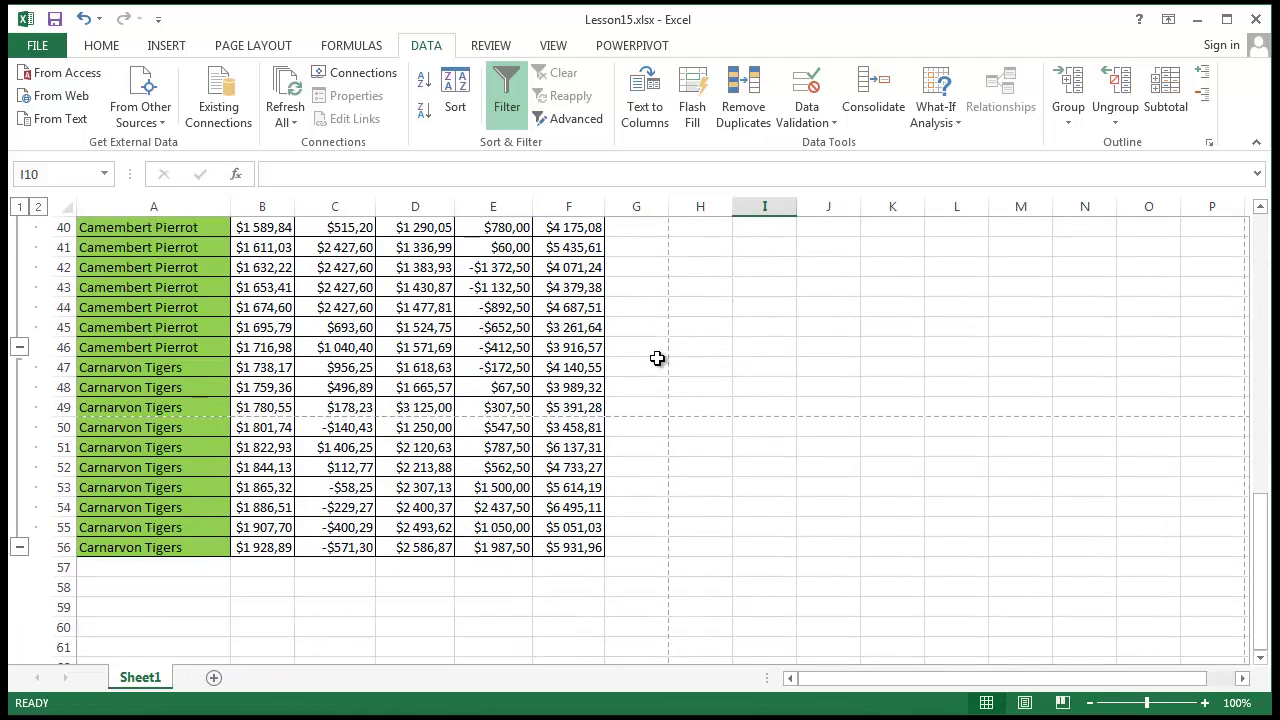
pyautogui.scroll(13, 657, 358)
pyautogui.click(645, 240)
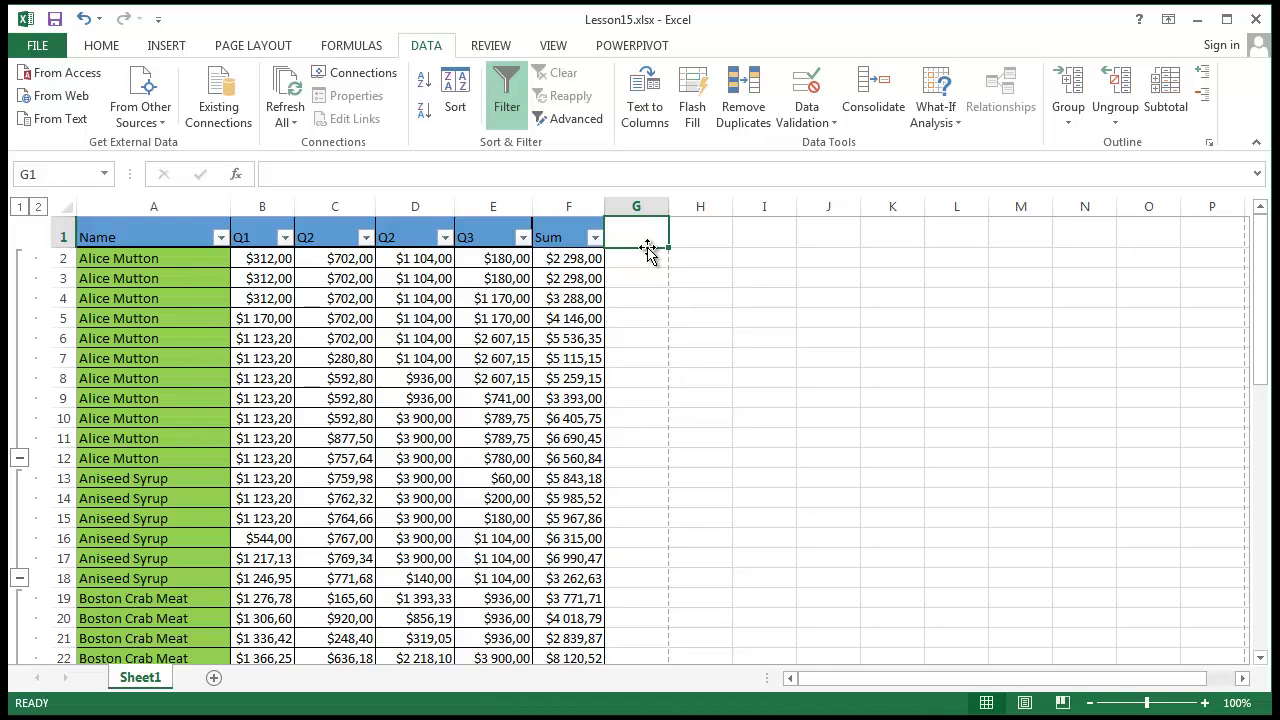
# Step: Head G1 'Avg' and enter =AVERAGE(B2:E2) in G2, giving $574,50
pyautogui.write('A')
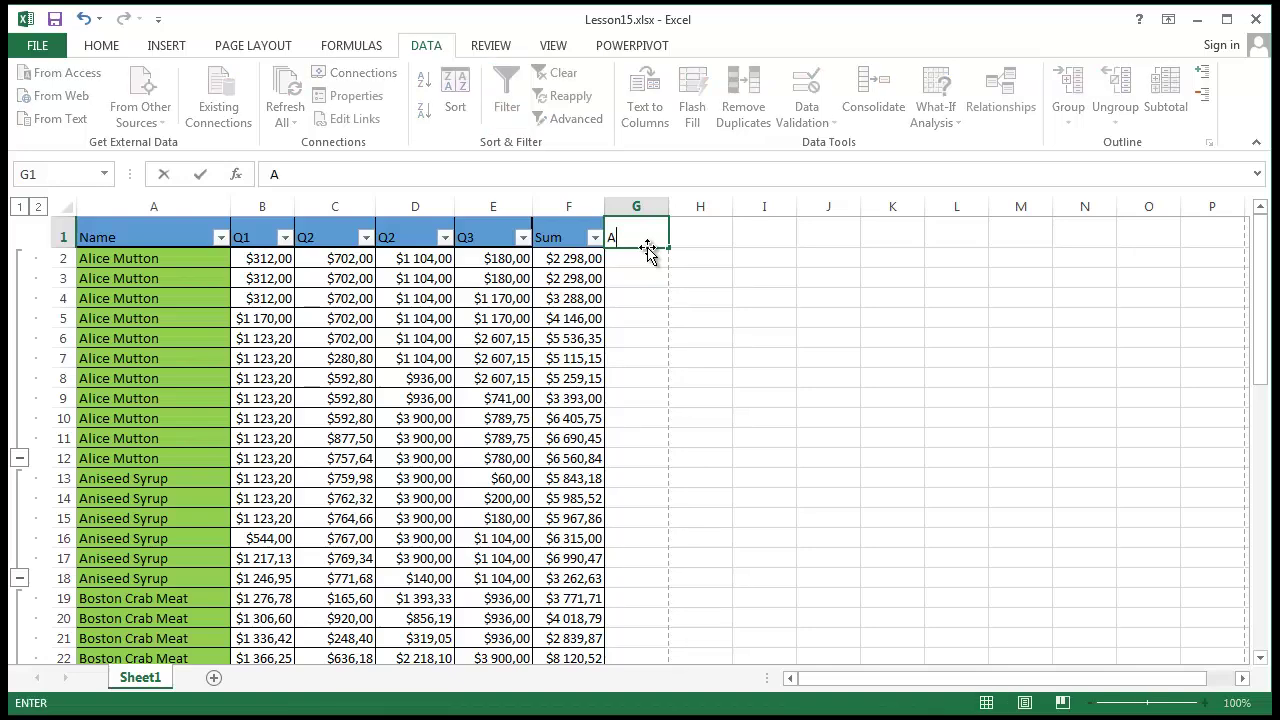
pyautogui.write('vg')
pyautogui.press('Return')
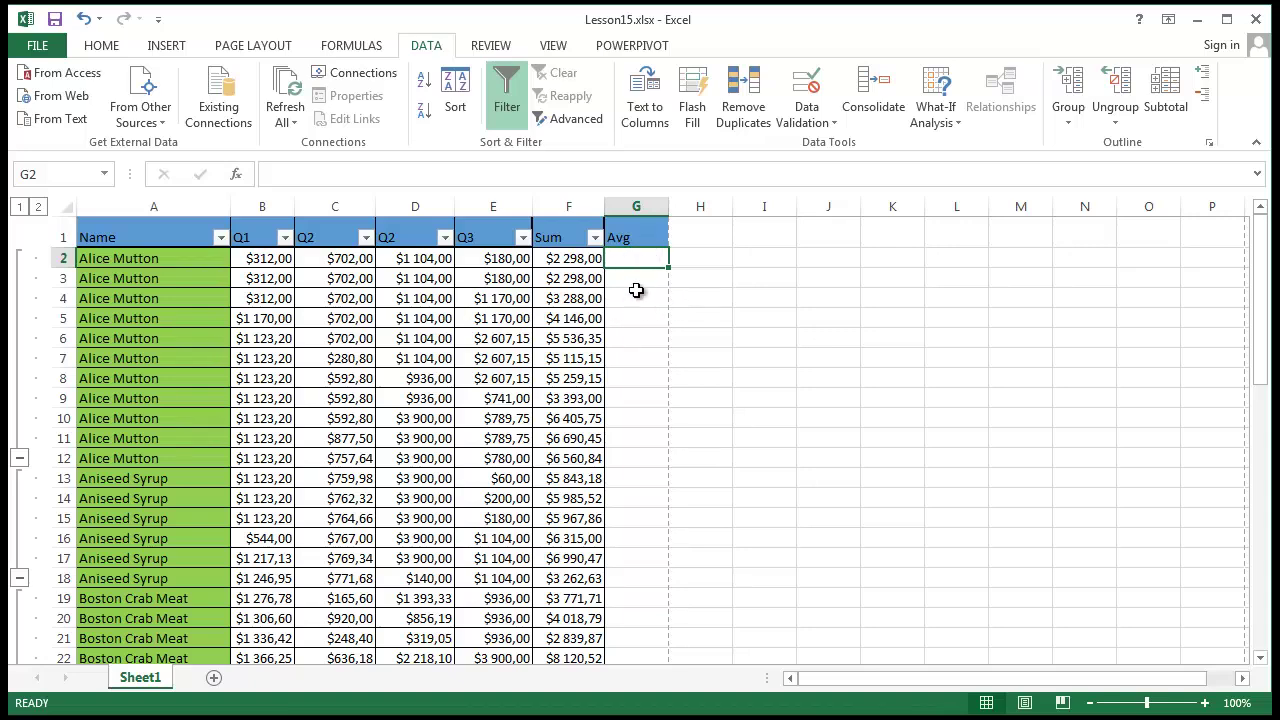
pyautogui.write('=a')
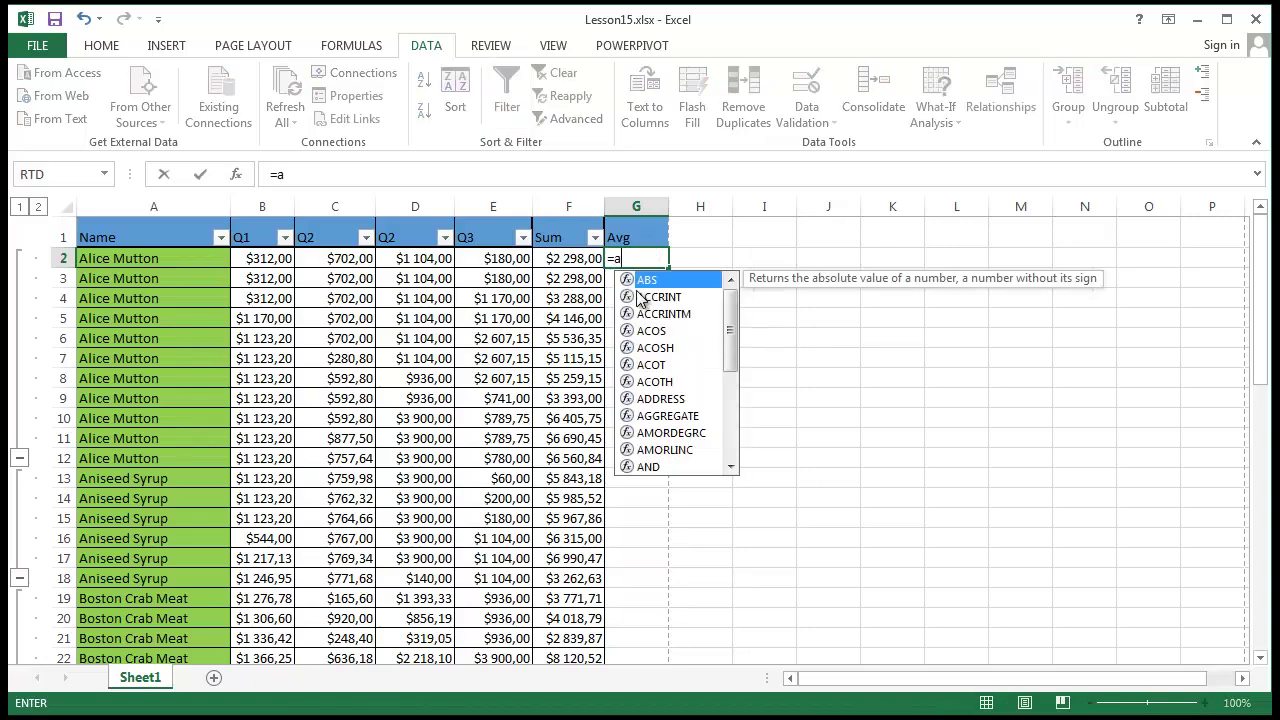
pyautogui.write('v')
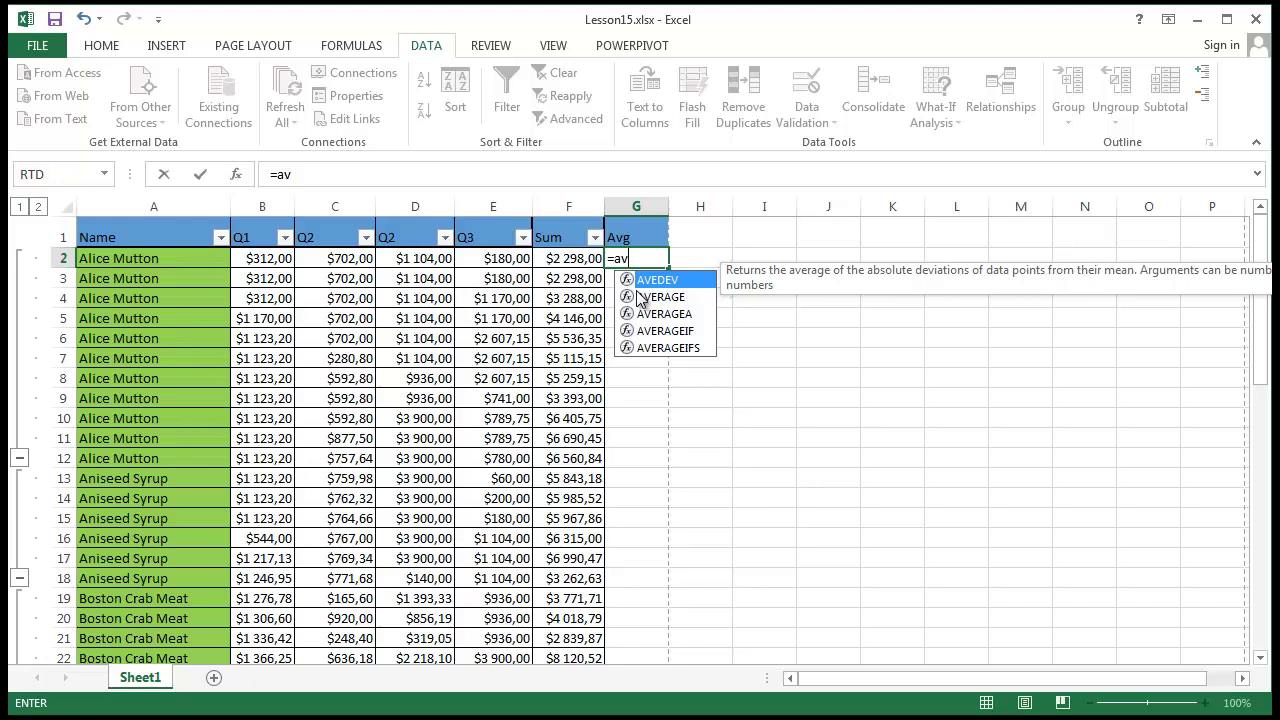
pyautogui.click(674, 304)
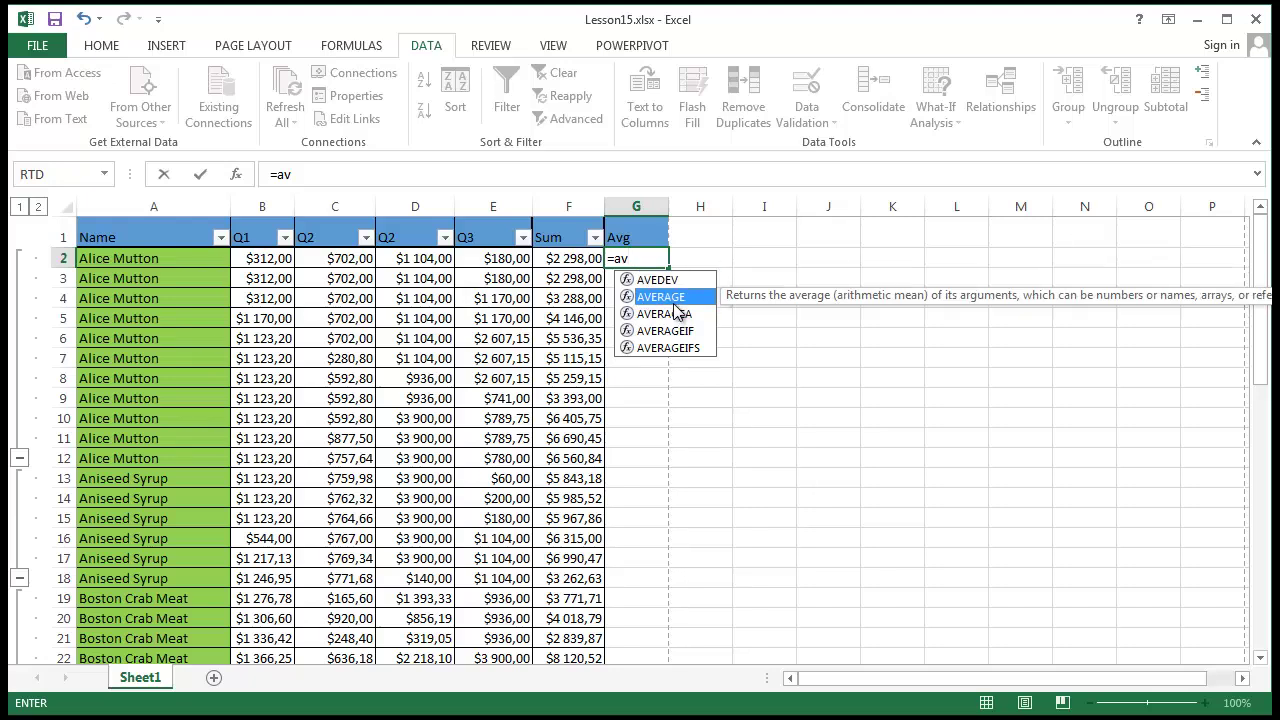
pyautogui.doubleClick(684, 300)
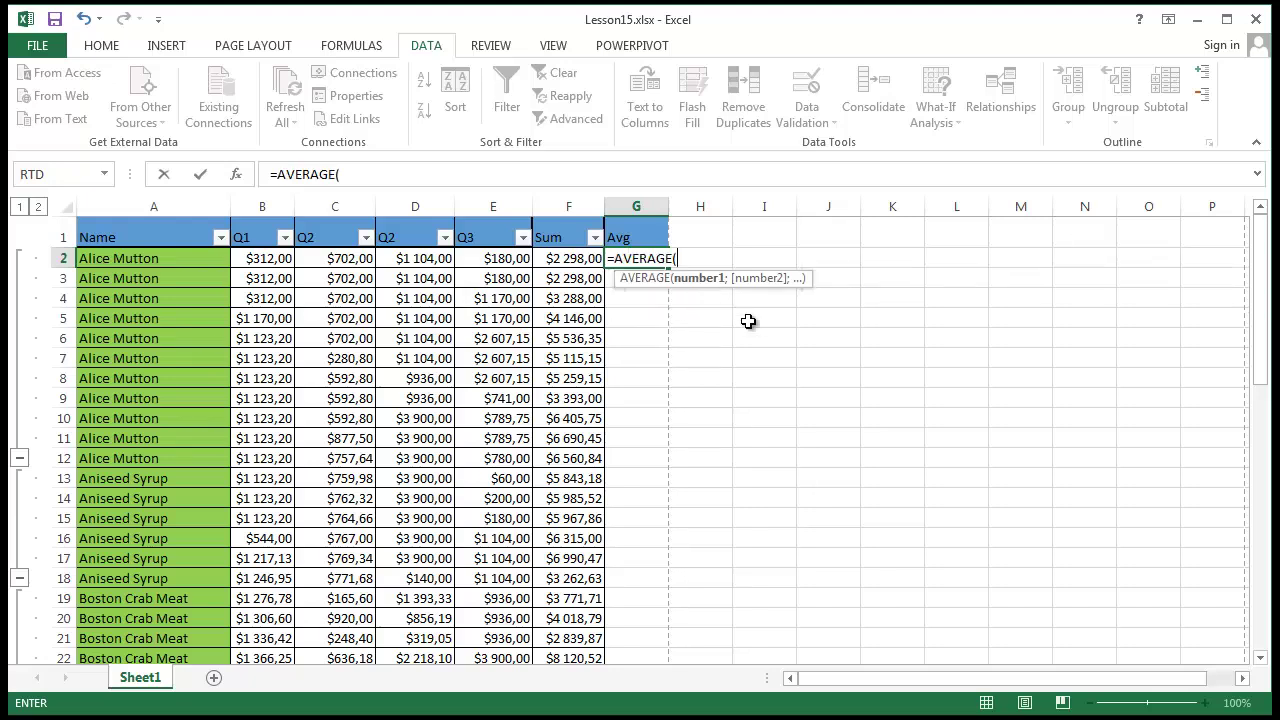
pyautogui.click(272, 258)
pyautogui.moveTo(340, 264); pyautogui.dragTo(522, 260)
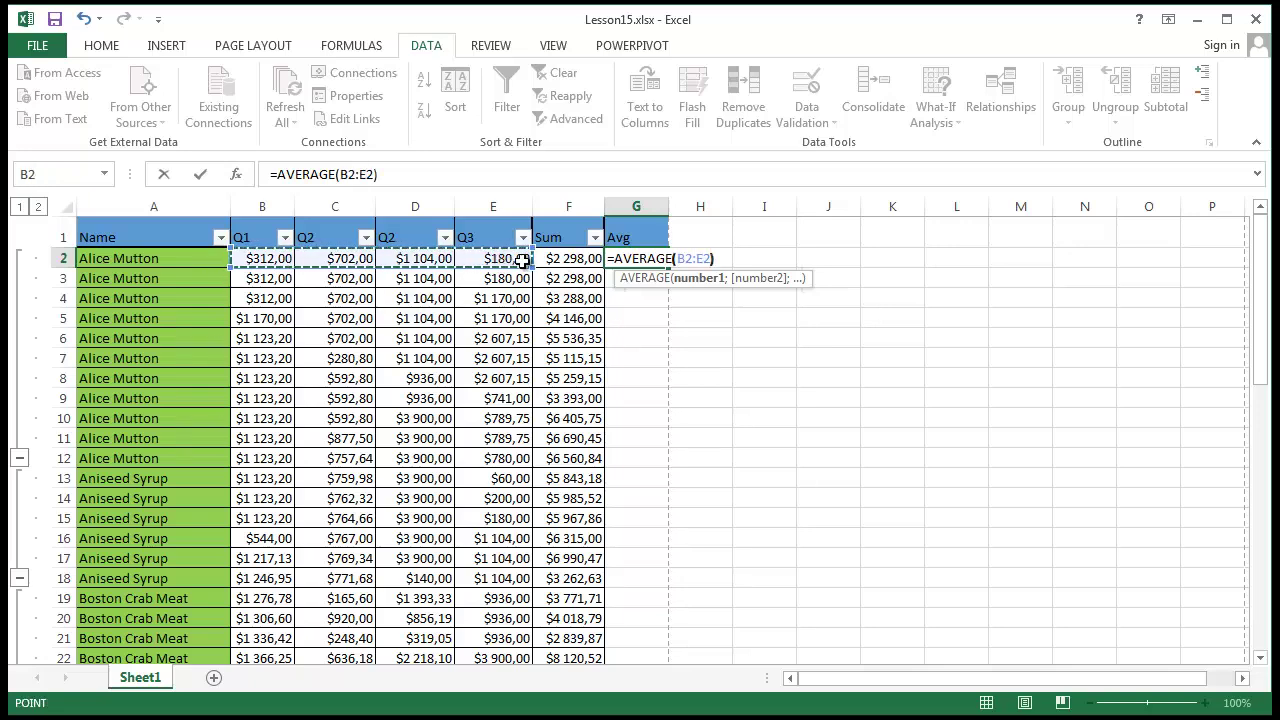
pyautogui.write(')')
pyautogui.press('Return')
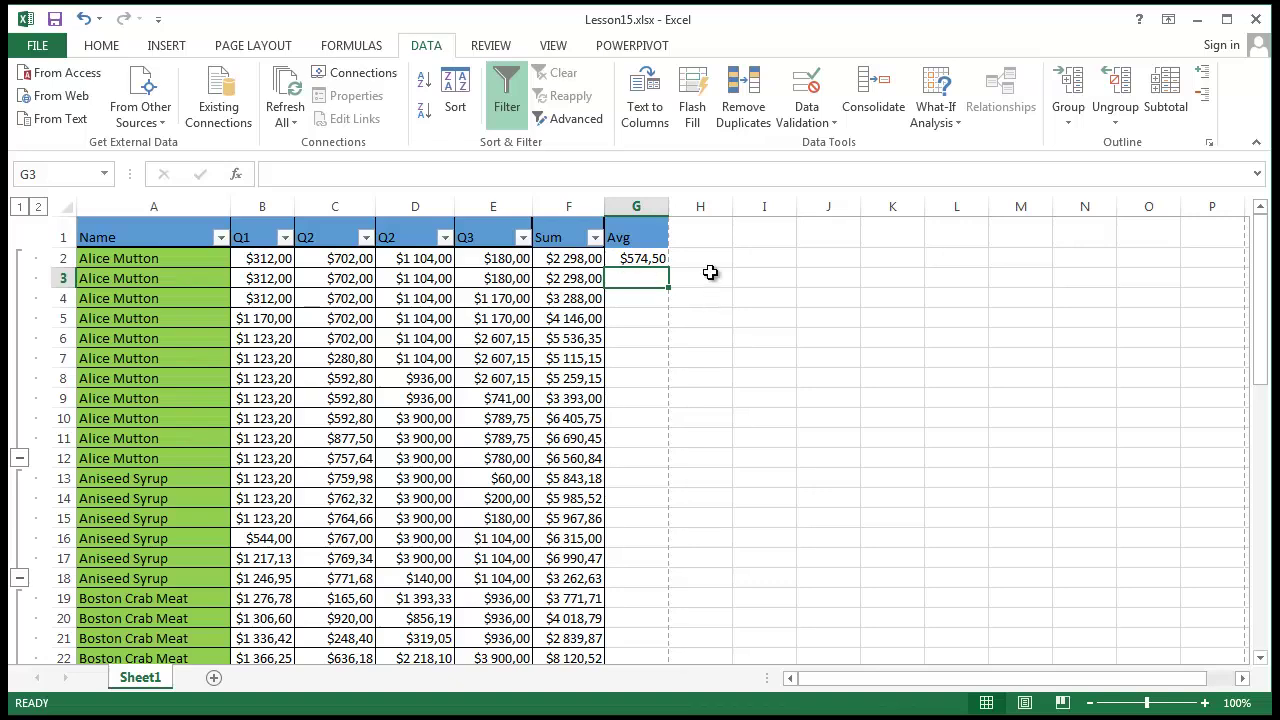
# Step: Fill G2's average formula down to G56
pyautogui.click(653, 258)
pyautogui.moveTo(668, 268); pyautogui.dragTo(700, 628)
pyautogui.click(762, 565)
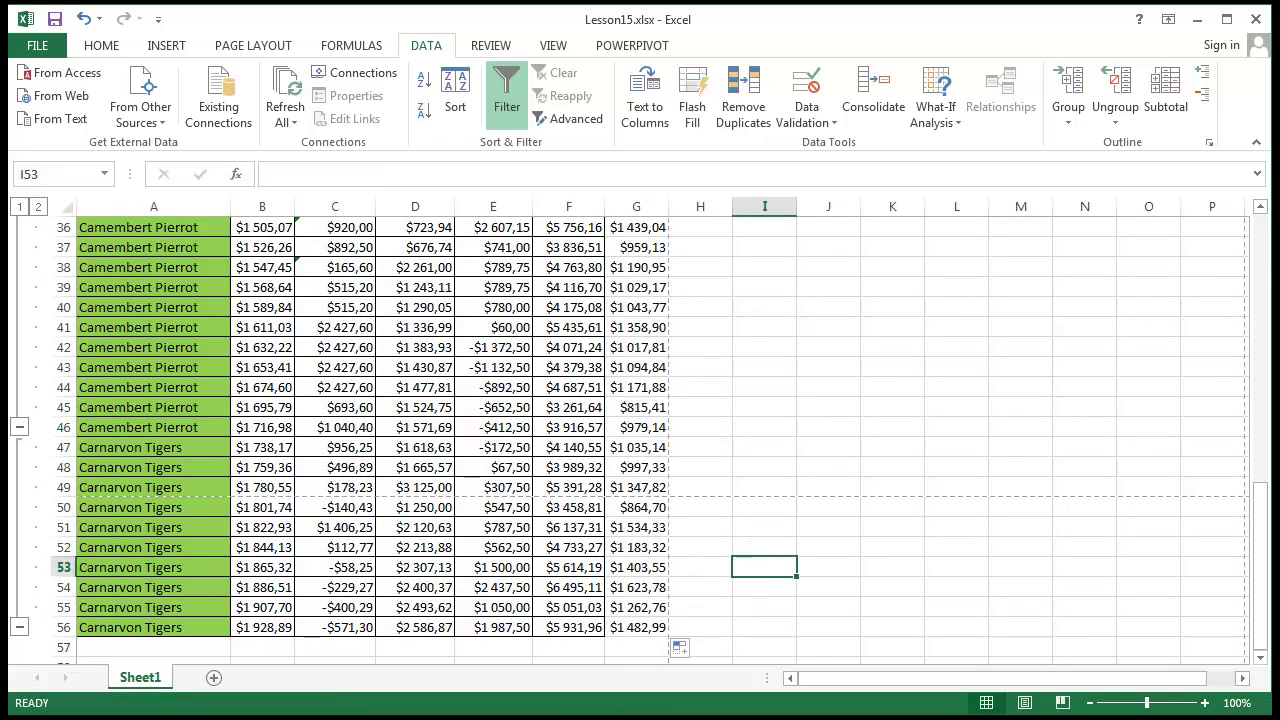